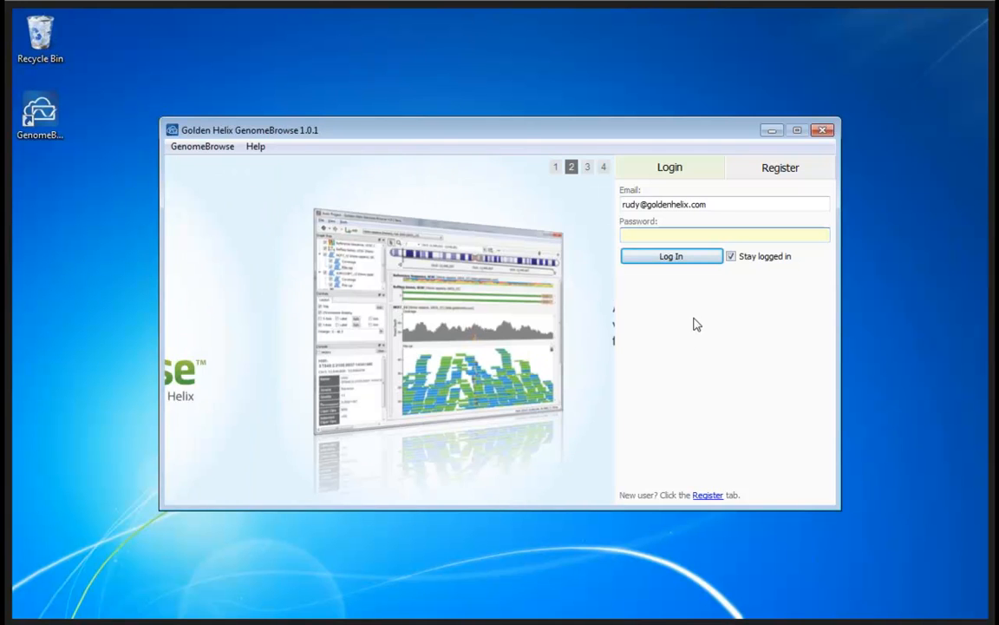
# View the registration form, return to the login form, enter the account password and log in.
pyautogui.click(758, 170)
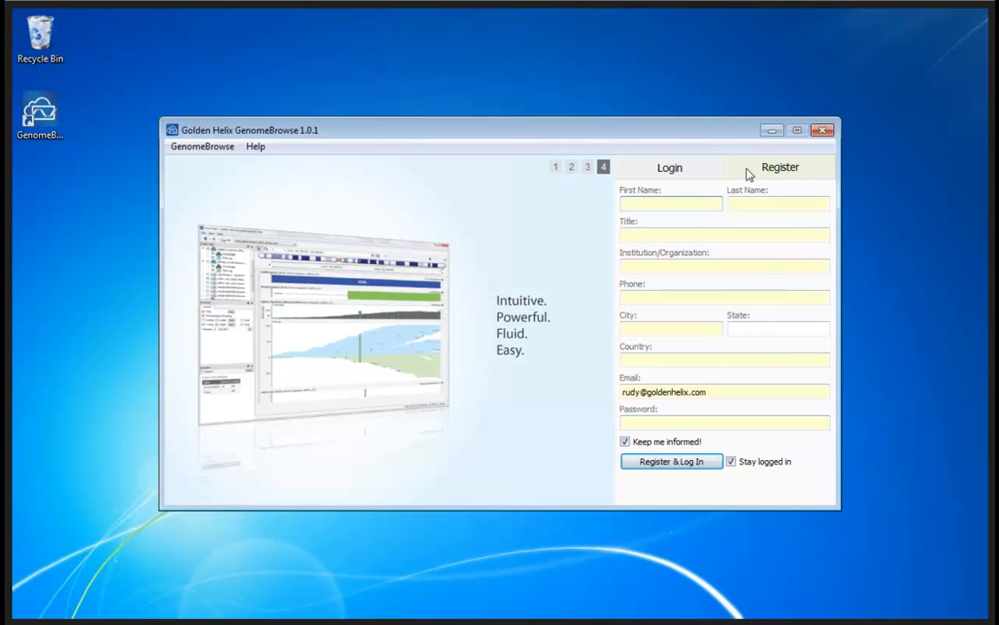
pyautogui.click(683, 174)
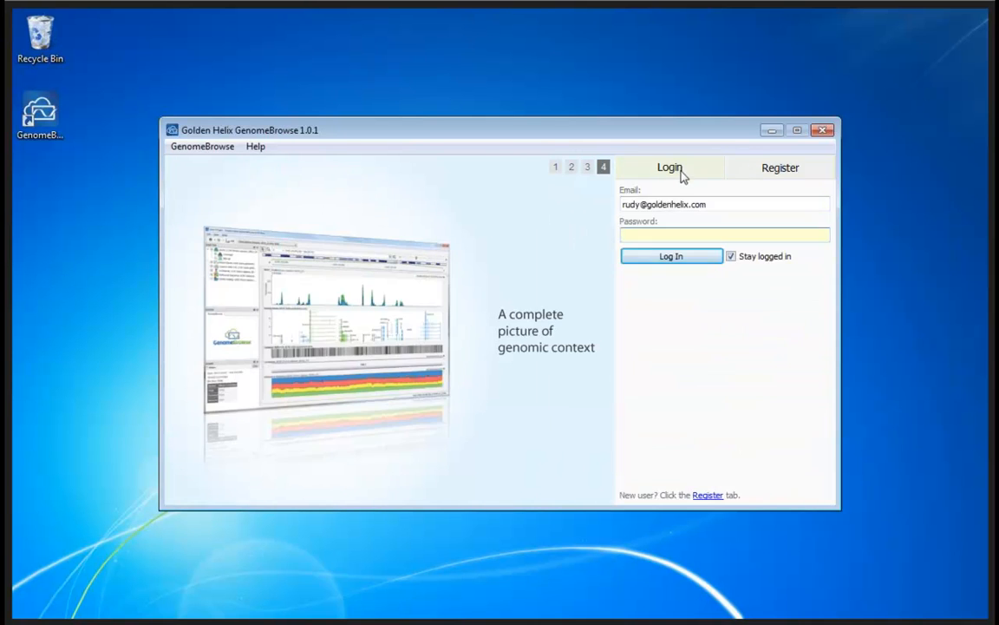
pyautogui.write('••••••')
pyautogui.click(661, 259)
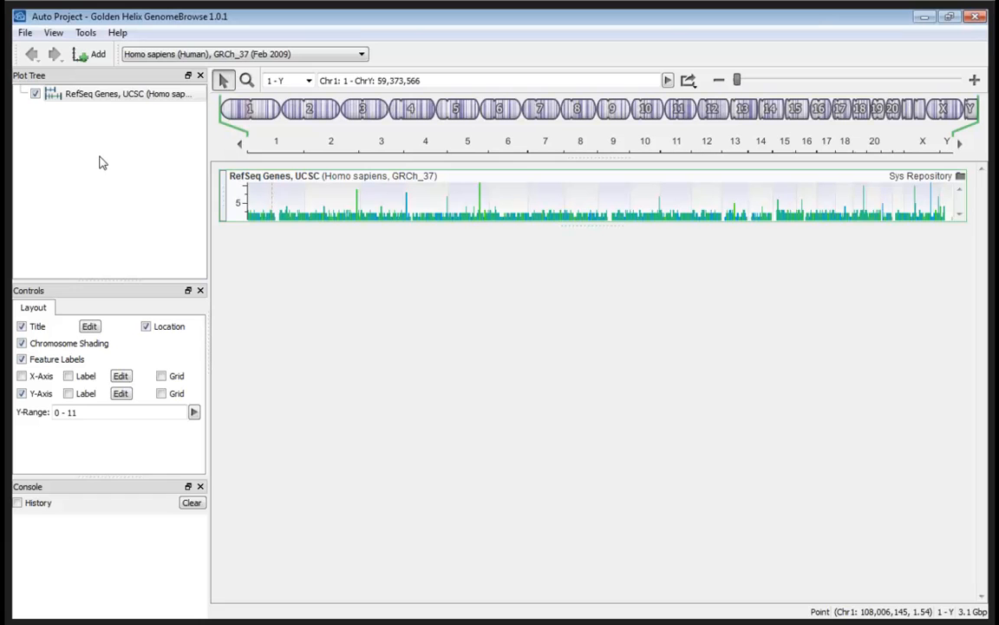
# Open the data source list and select the local HCC1954_12.5M and BT549_12.5M read alignments from the RNA-Seq BreastCancer 12.5M folder.
pyautogui.click(96, 59)
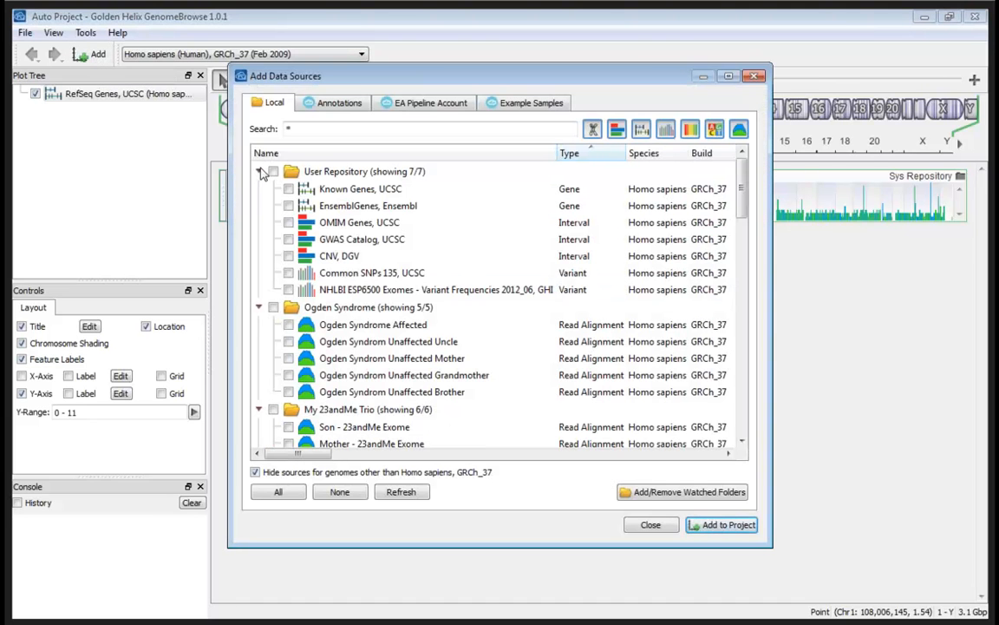
pyautogui.click(259, 172)
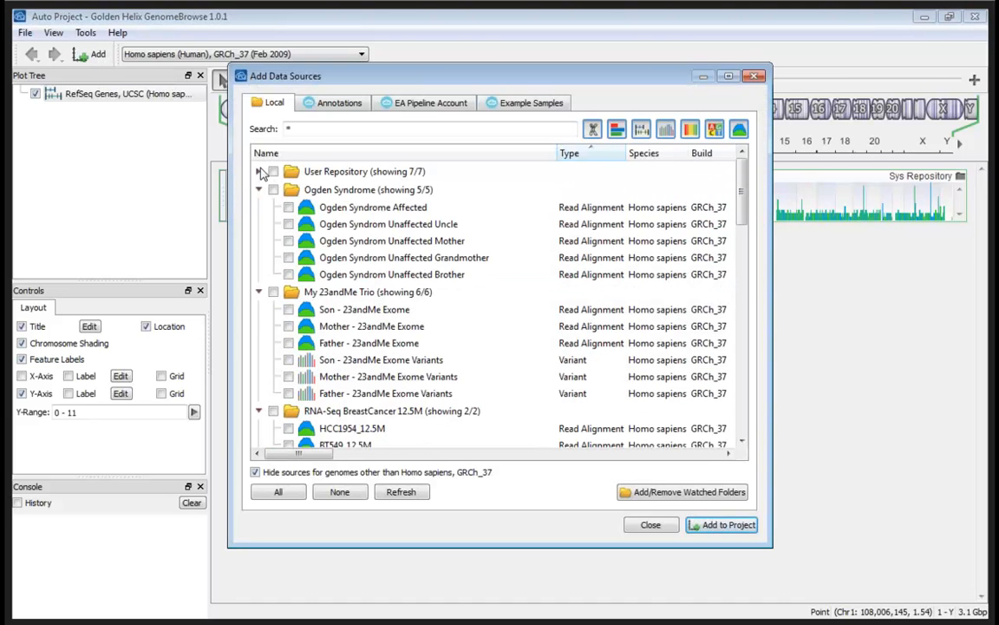
pyautogui.click(258, 189)
pyautogui.click(258, 208)
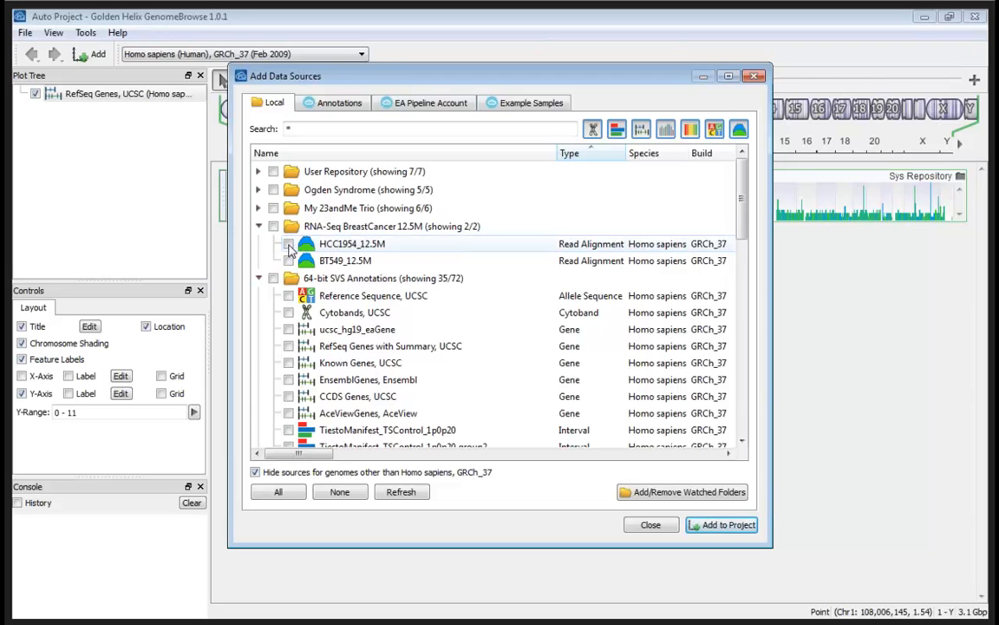
pyautogui.click(288, 260)
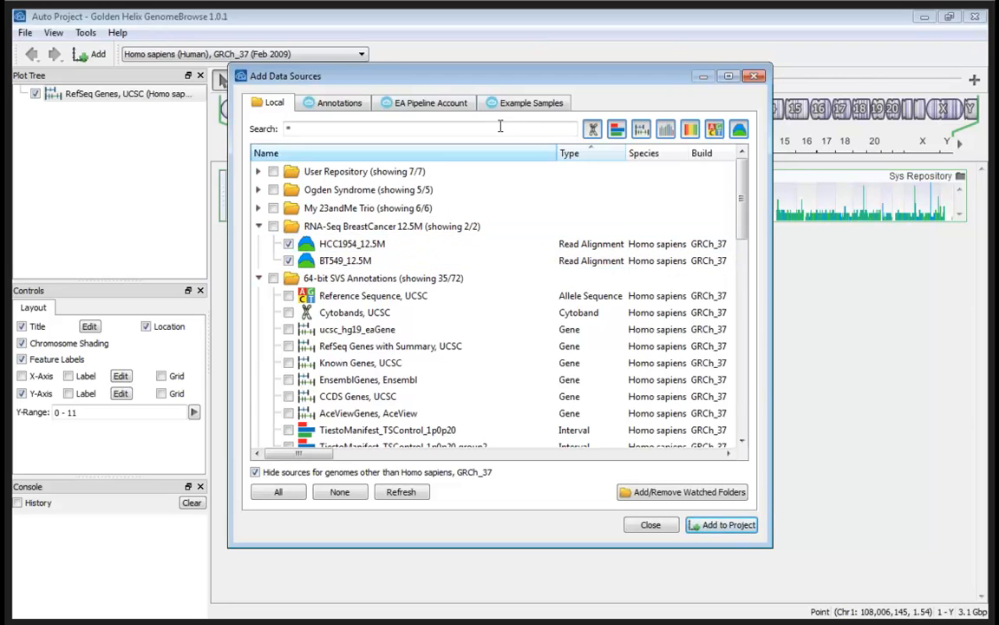
# View the example samples, select the Known Genes, UCSC annotation and add all selected sources to the project.
pyautogui.click(517, 106)
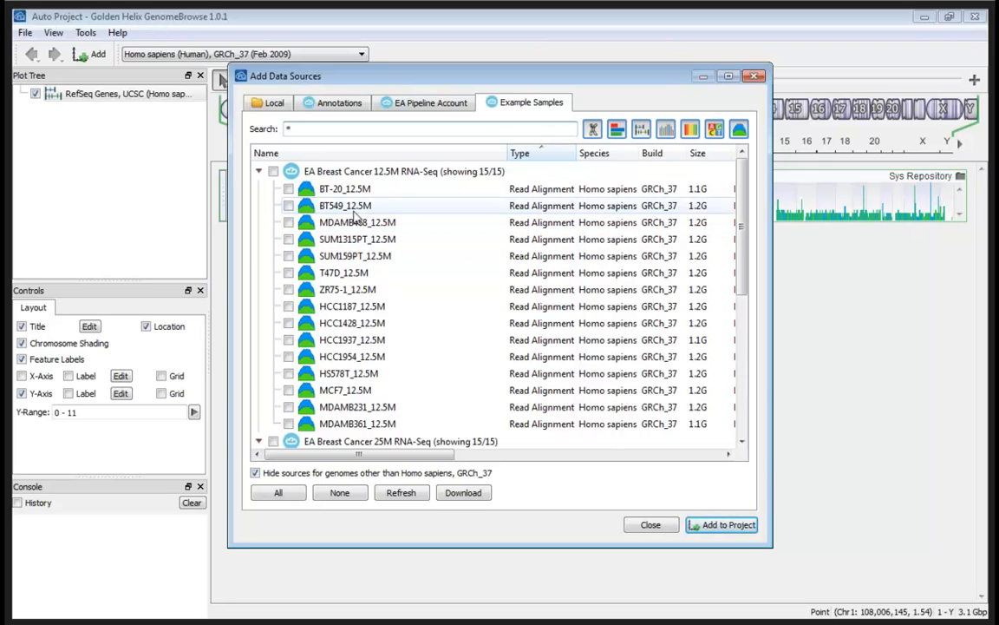
pyautogui.click(330, 104)
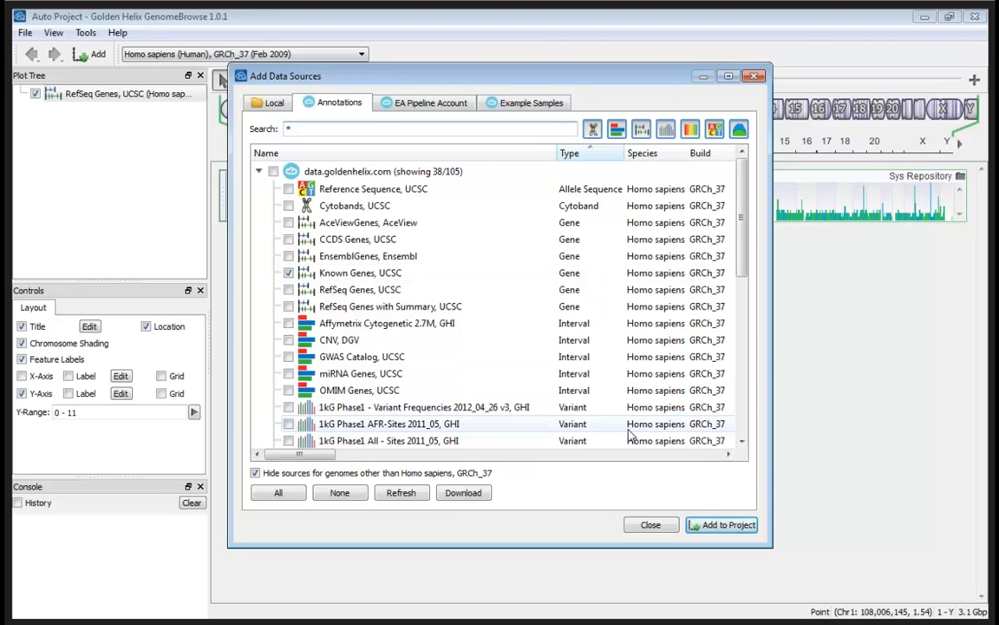
pyautogui.click(713, 524)
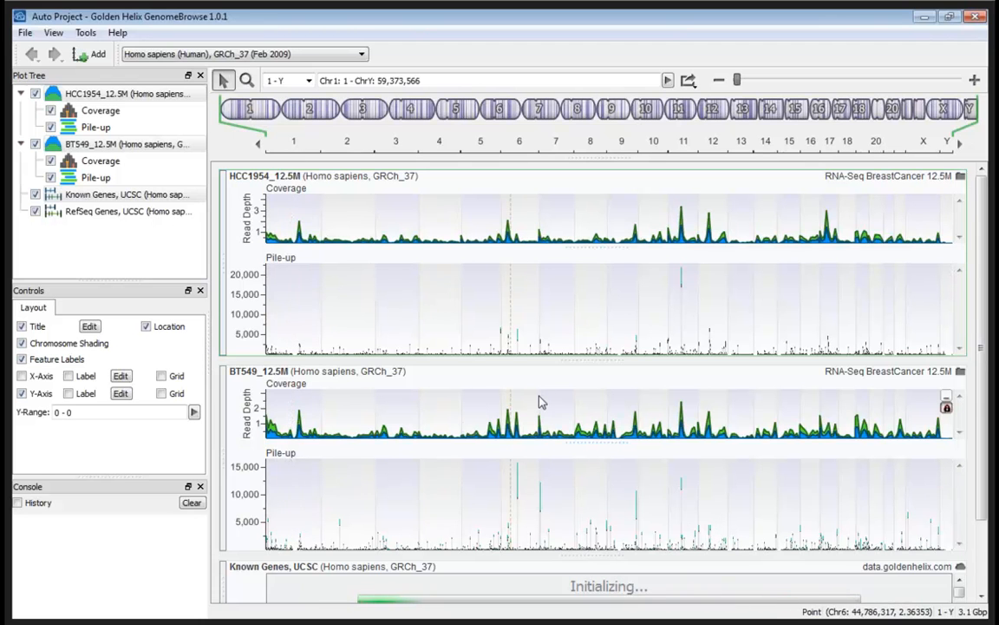
# Shrink the BT549_12.5M pile-up plot slightly and move the Known Genes track above the HCC1954_12.5M plots.
pyautogui.click(584, 362)
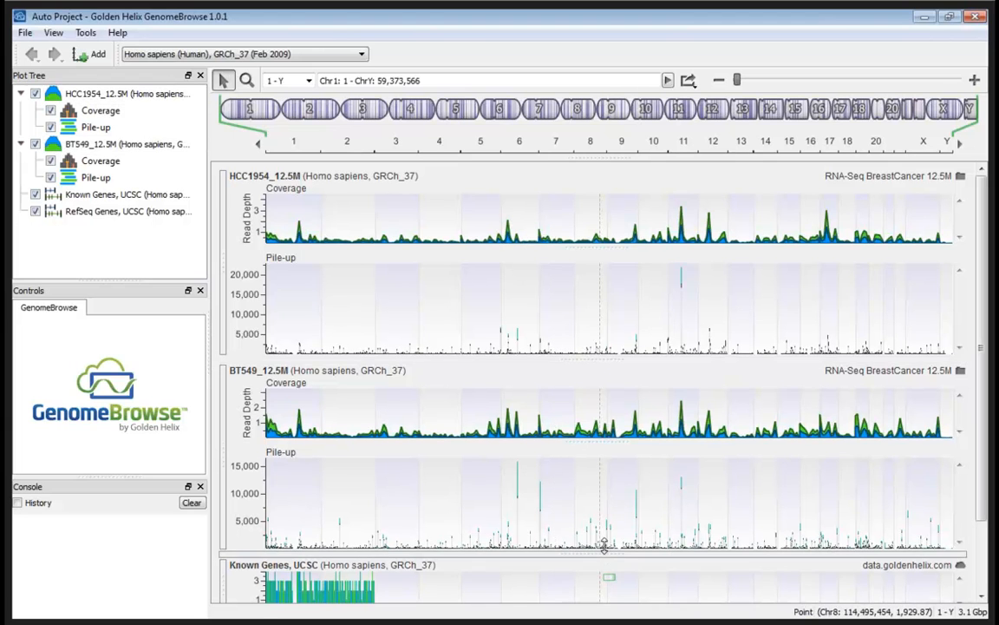
pyautogui.moveTo(604, 545); pyautogui.dragTo(605, 530)
pyautogui.click(225, 573)
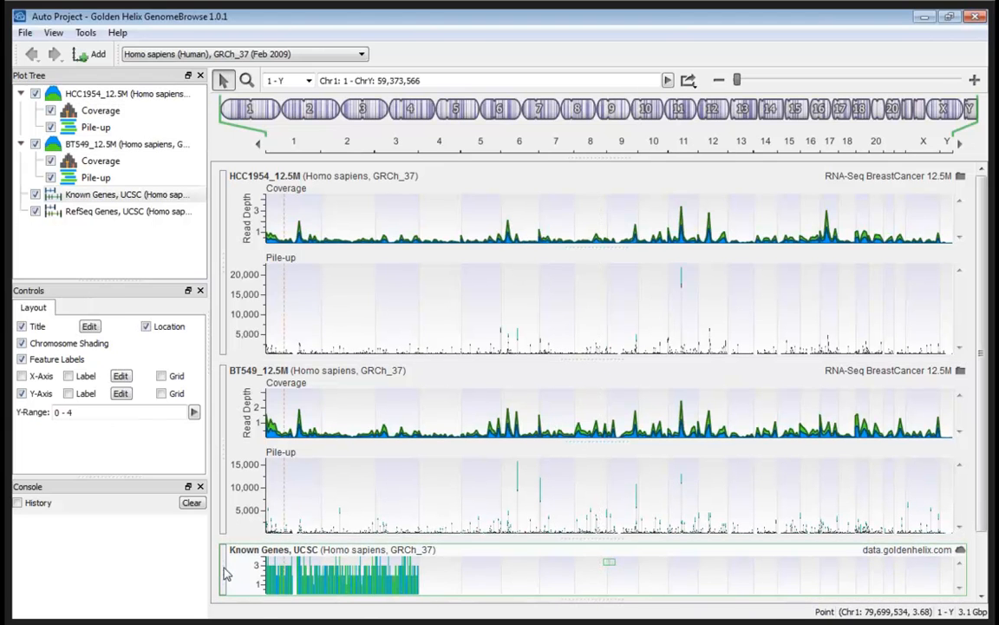
pyautogui.moveTo(226, 572); pyautogui.dragTo(219, 186)
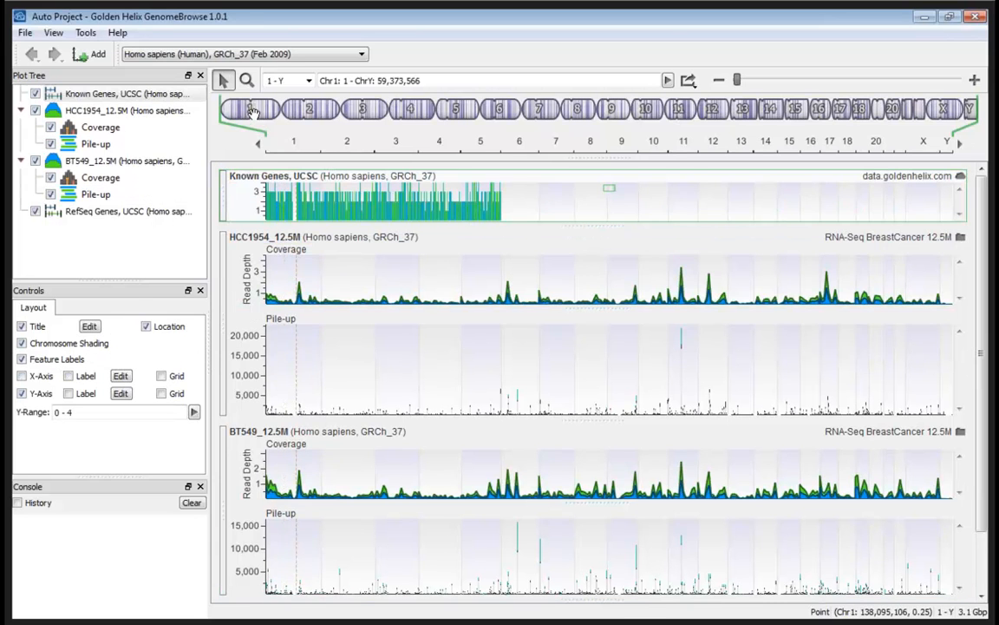
# Zoom into the coverage peaks on chromosome 1 near 156.1 Mb and fit the view to the LMNA gene.
pyautogui.scroll(5, 251, 111)
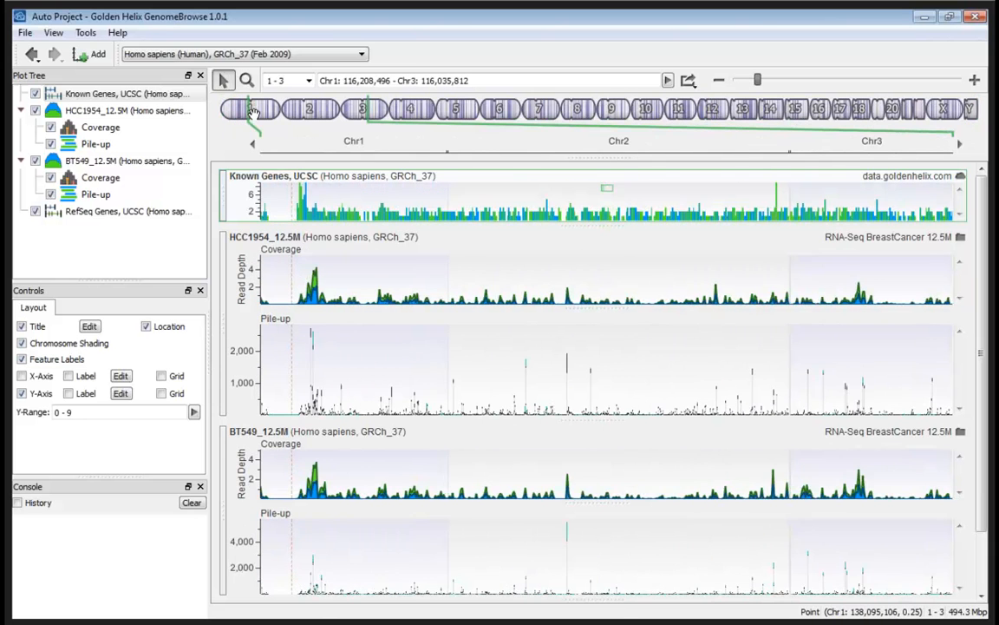
pyautogui.scroll(5, 375, 295)
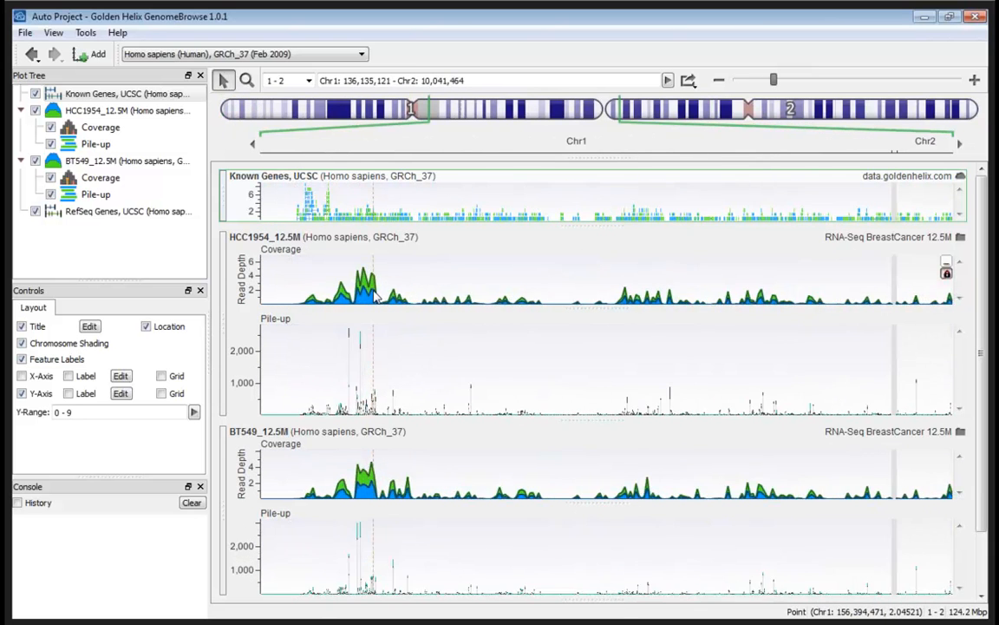
pyautogui.scroll(5, 375, 294)
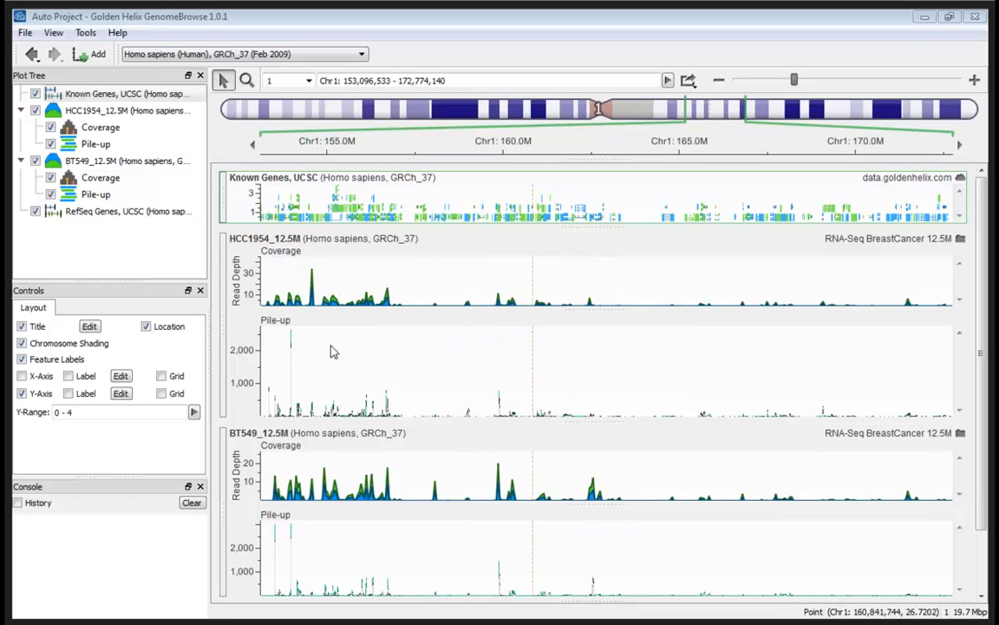
pyautogui.click(367, 298)
pyautogui.scroll(1, 369, 300)
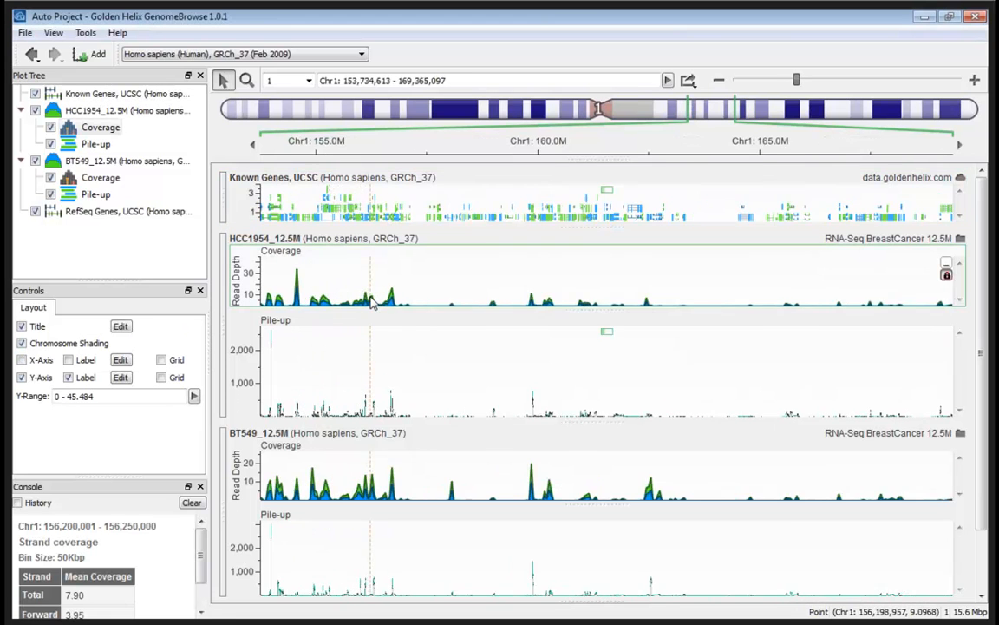
pyautogui.scroll(2, 369, 301)
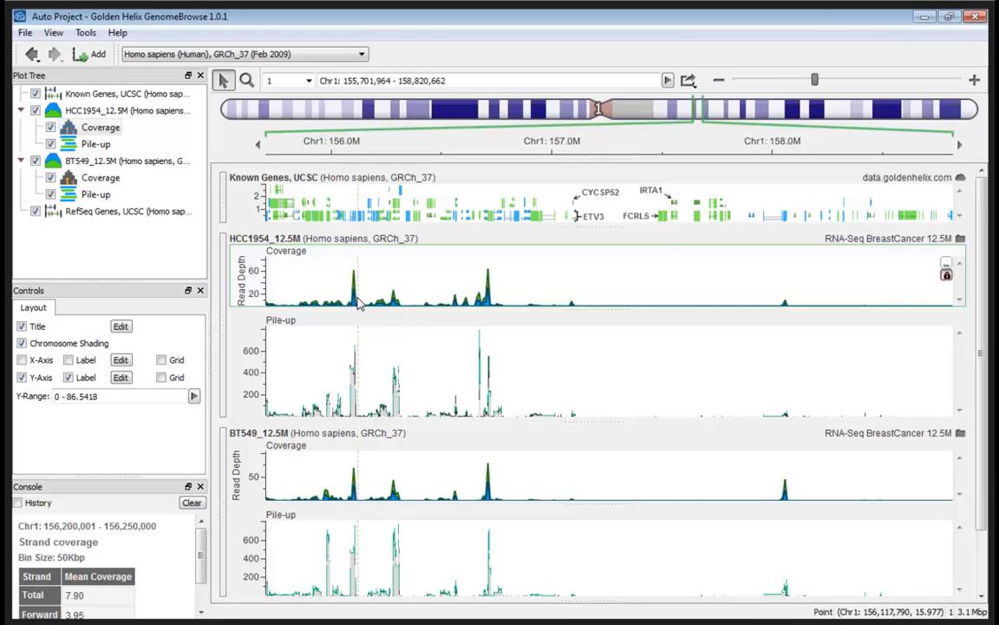
pyautogui.moveTo(364, 301); pyautogui.dragTo(586, 303)
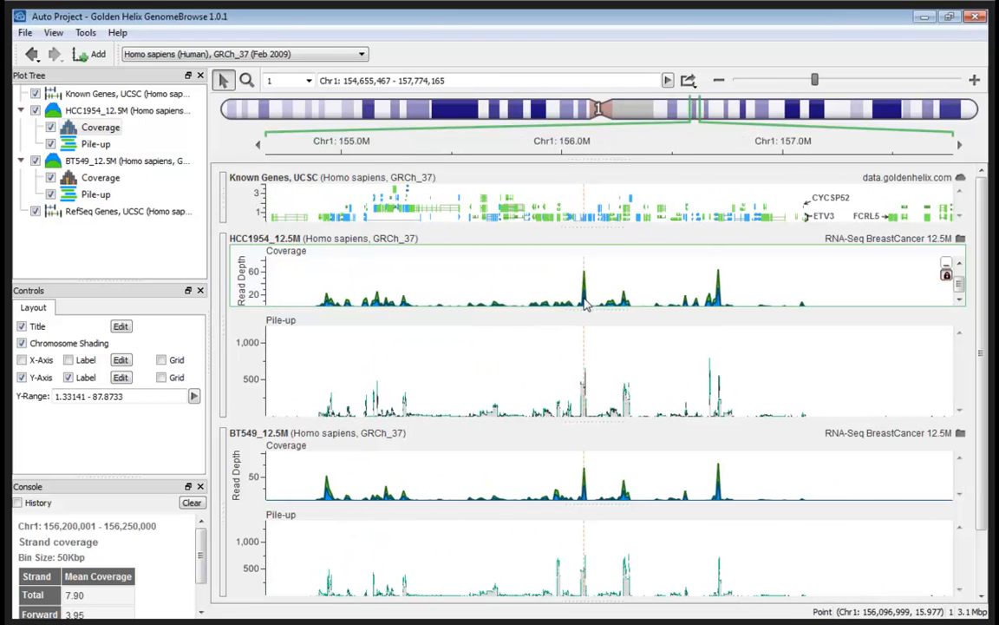
pyautogui.scroll(2, 587, 304)
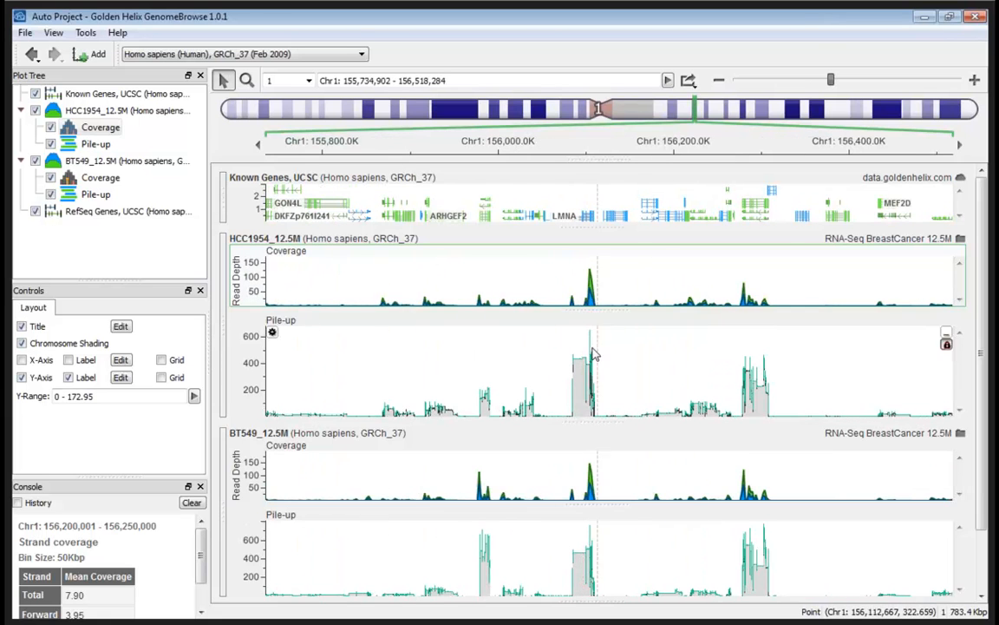
pyautogui.doubleClick(572, 219)
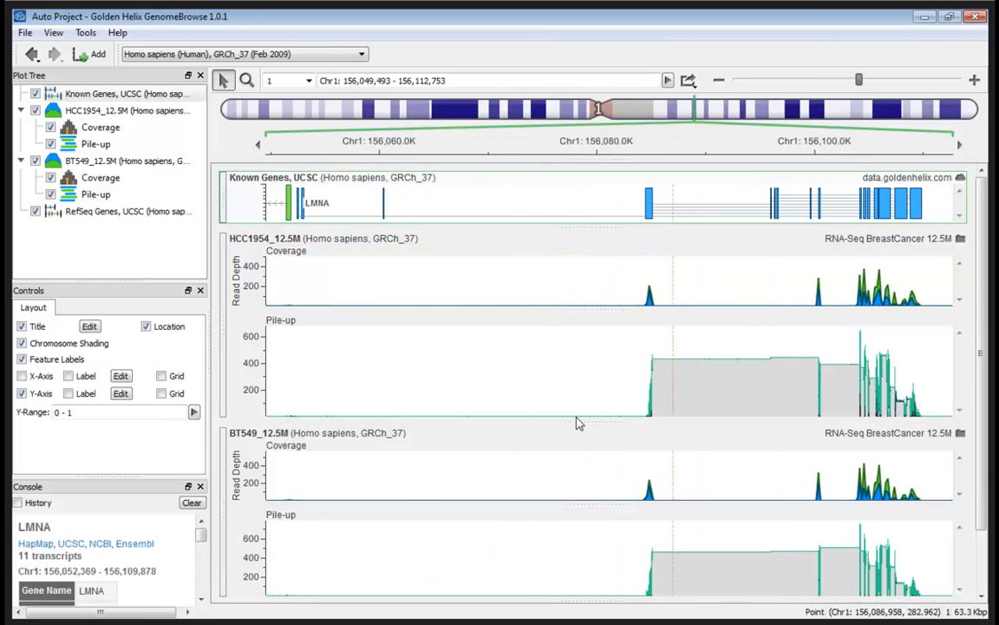
# Search for gene grb7, go to its first RefSeq match on chromosome 17 and make the Known Genes plot taller.
pyautogui.click(393, 76)
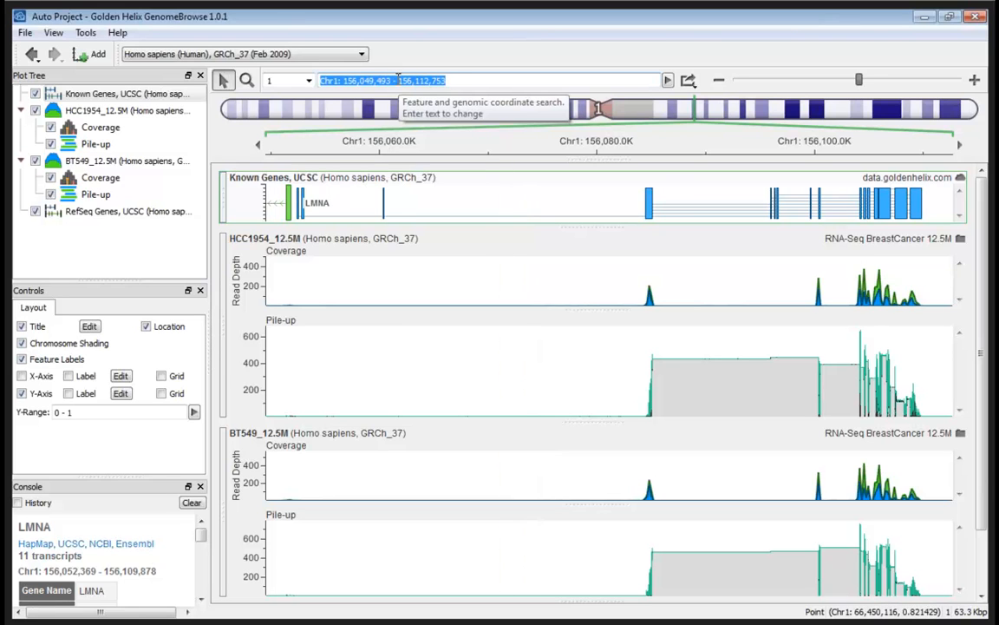
pyautogui.write('grb7')
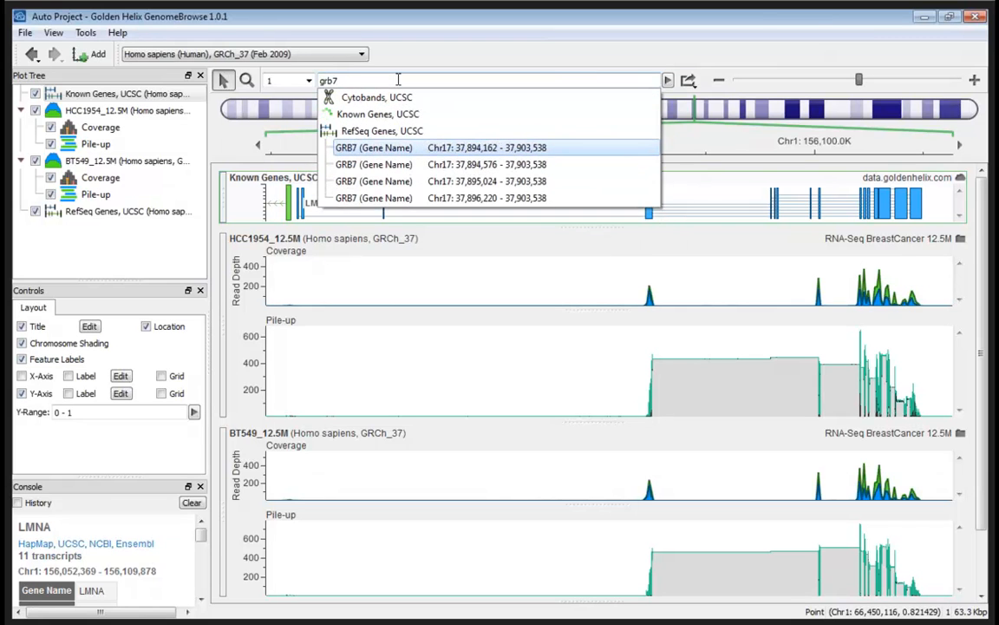
pyautogui.press('Return')
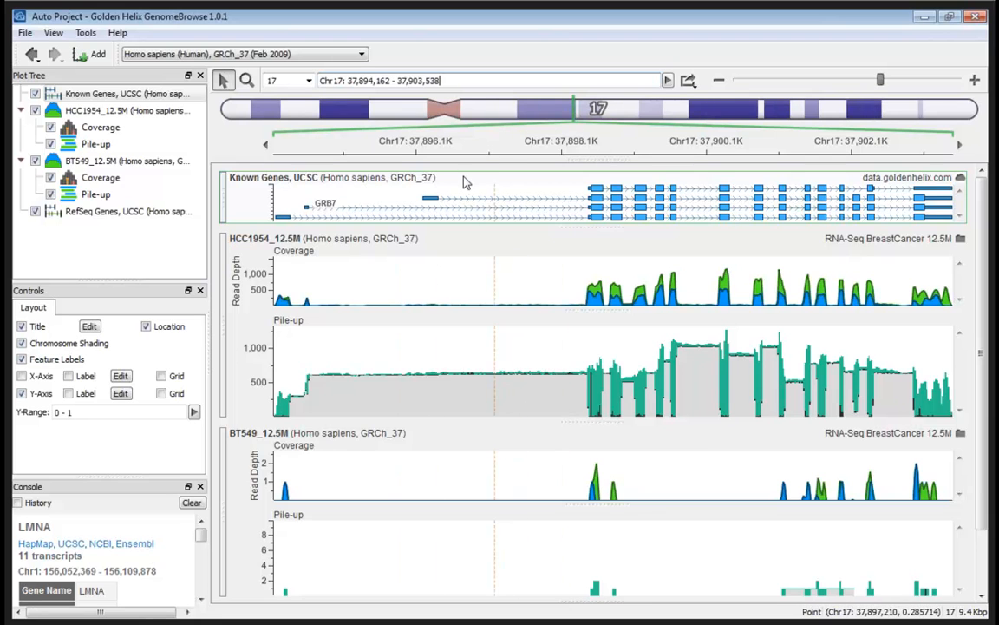
pyautogui.moveTo(596, 227); pyautogui.dragTo(591, 261)
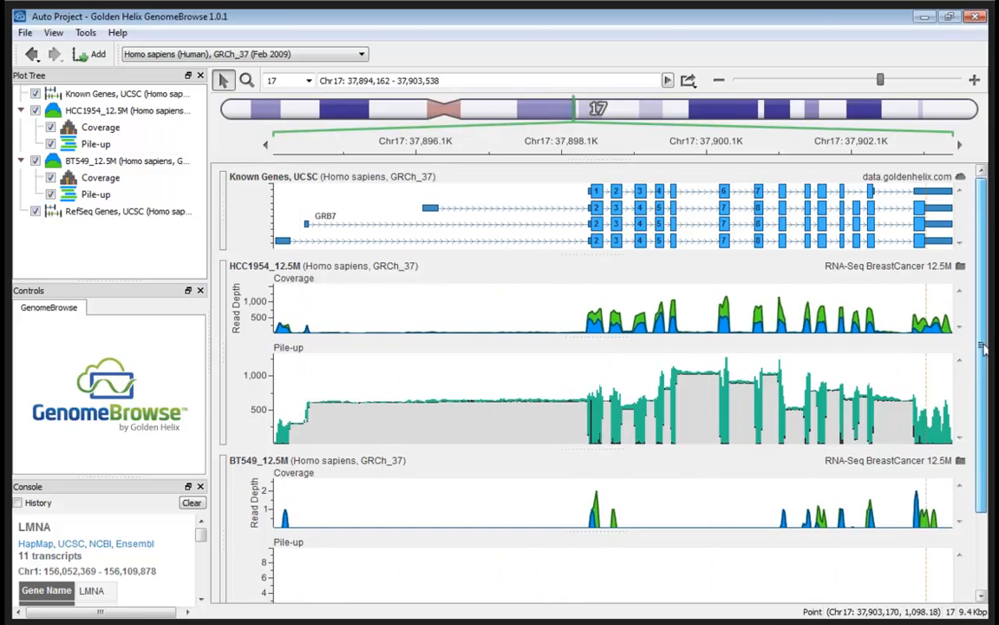
# Hide the RefSeq Genes track and make the HCC1954_12.5M pile-up plot taller.
pyautogui.scroll(-3, 983, 342)
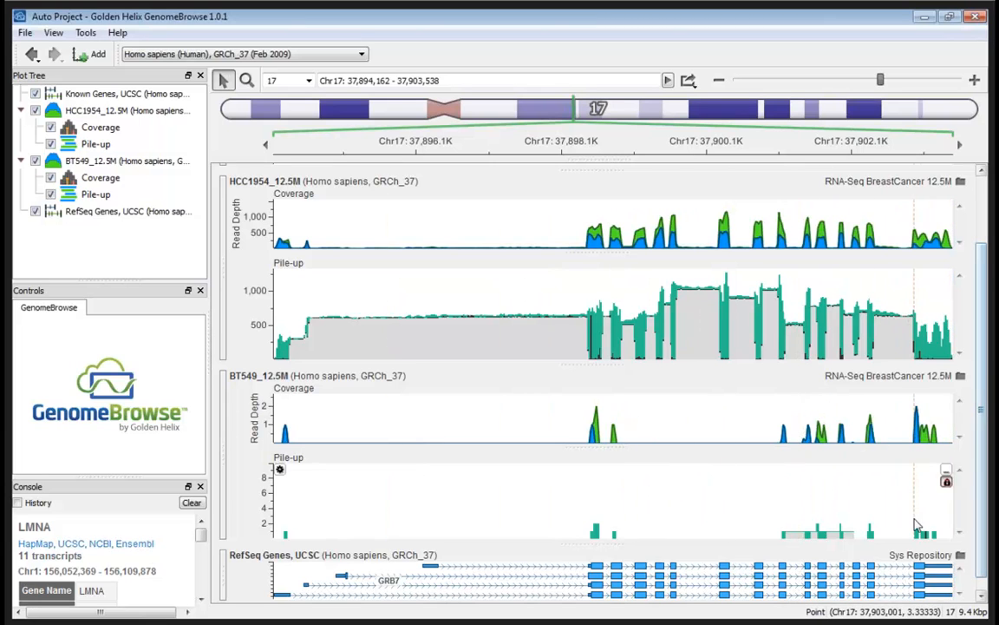
pyautogui.scroll(2, 947, 580)
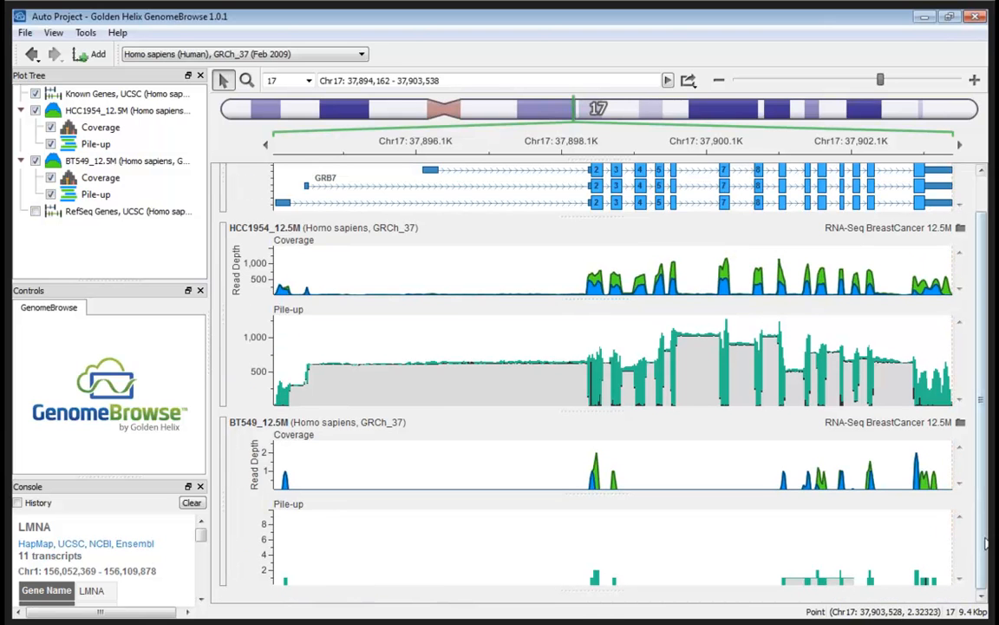
pyautogui.scroll(2, 925, 490)
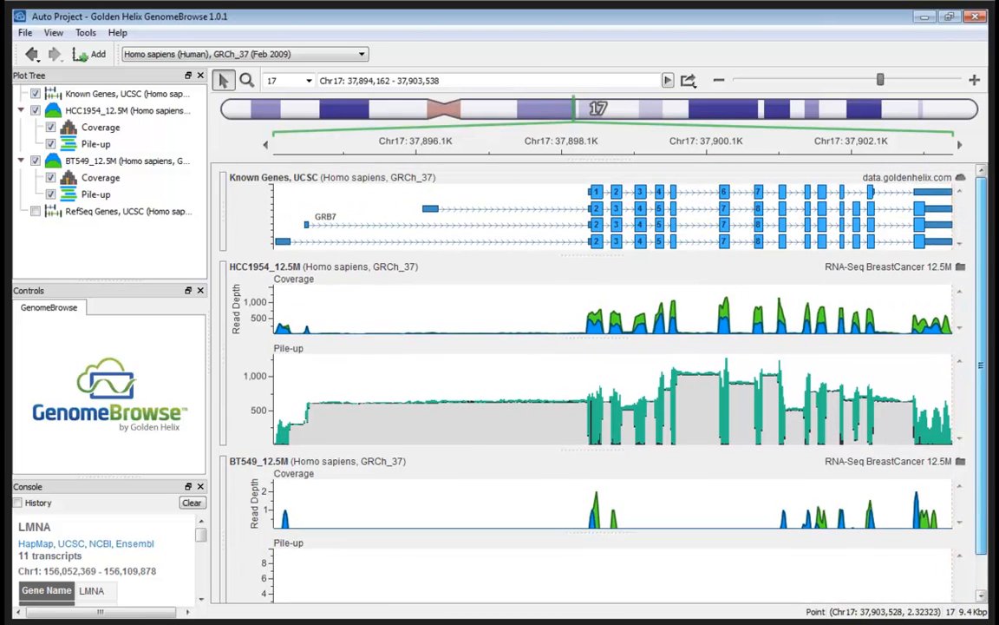
pyautogui.moveTo(626, 456); pyautogui.dragTo(619, 563)
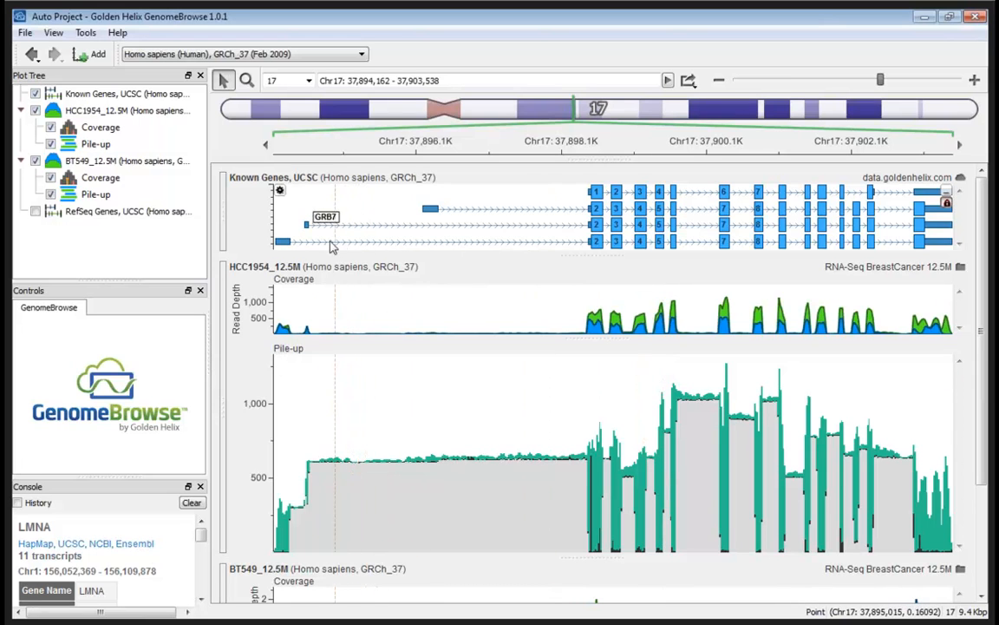
# Select the GRB7 transcript uc002hss.2, close the Controls pane and enlarge the Console to show the transcript's details.
pyautogui.click(521, 230)
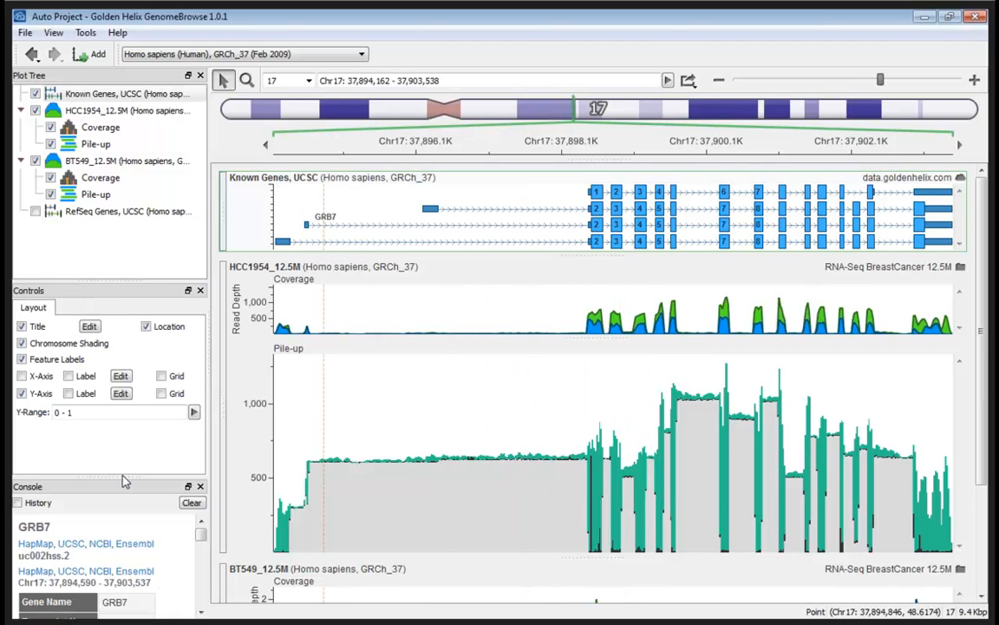
pyautogui.click(200, 292)
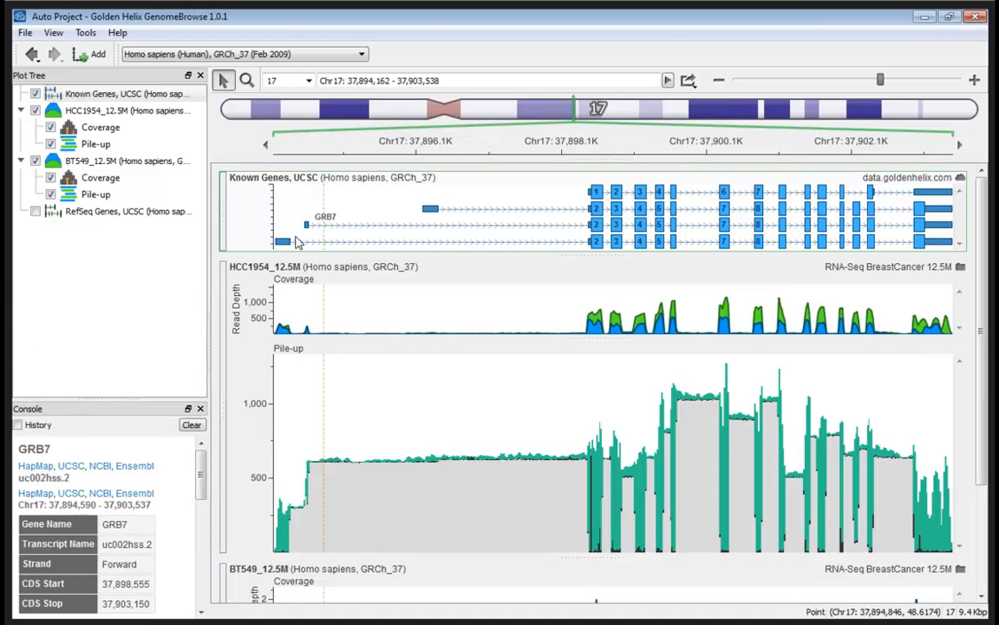
pyautogui.moveTo(141, 397); pyautogui.dragTo(146, 290)
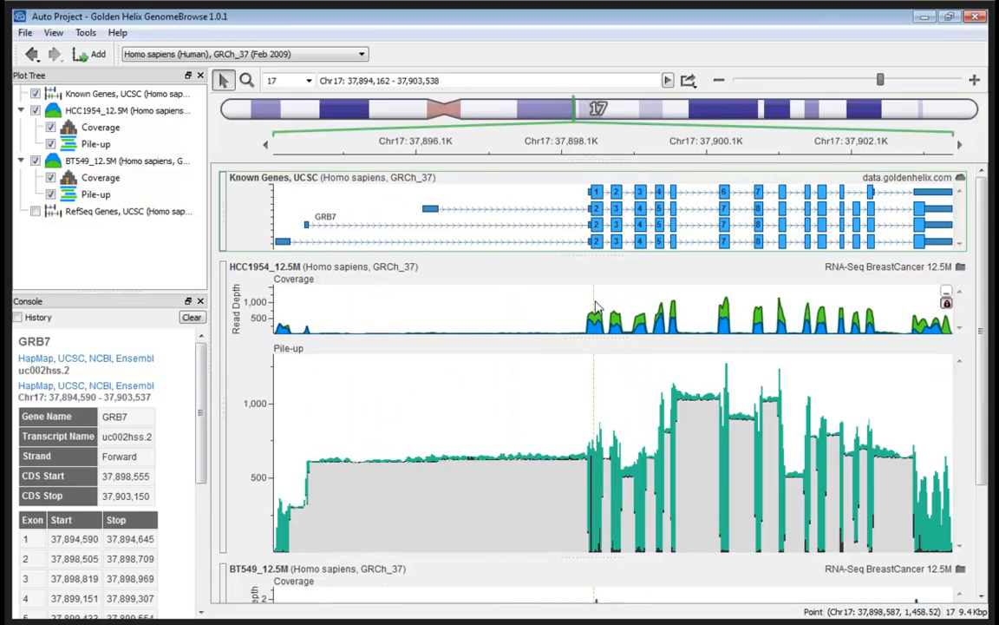
# Zoom in on the first coding exons of GRB7 to examine the HCC1954_12.5M coverage and individual reads.
pyautogui.scroll(1, 595, 325)
pyautogui.scroll(1, 595, 324)
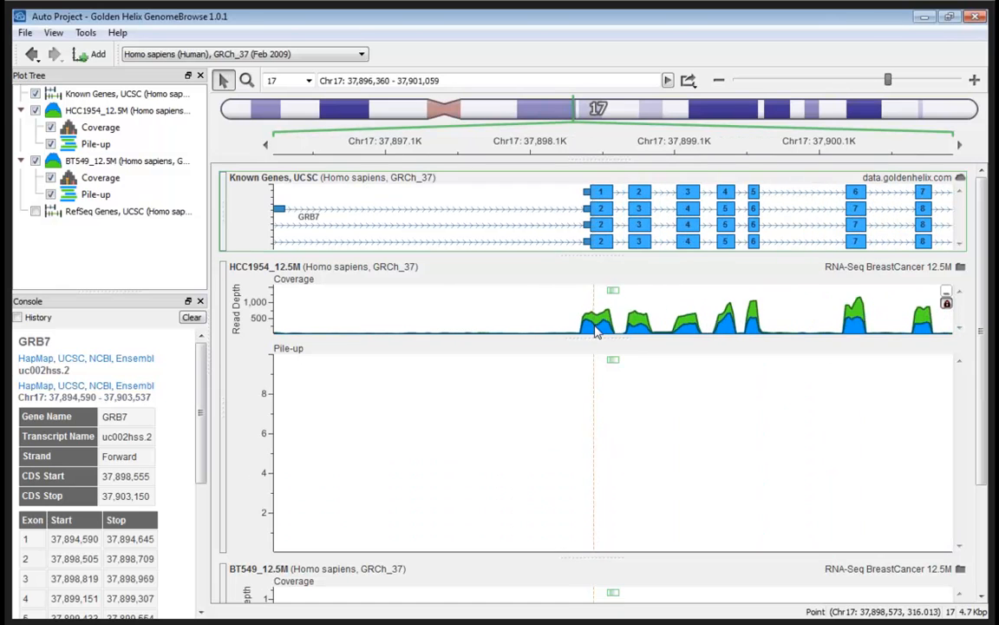
pyautogui.scroll(1, 595, 324)
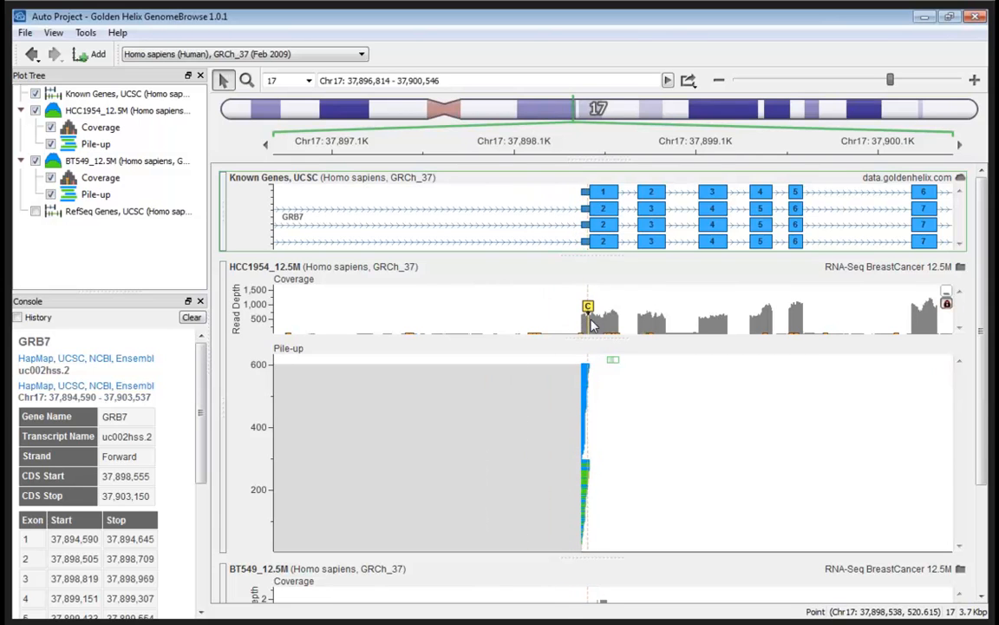
pyautogui.scroll(3, 589, 326)
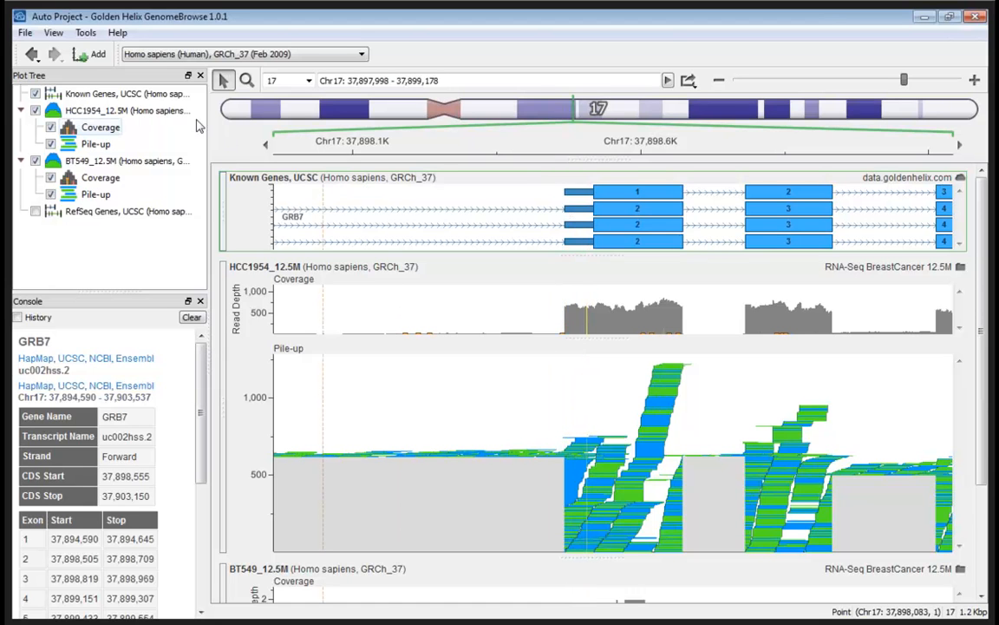
# Add the local SNPs 135, UCSC variant source from the 64-bit SVS Annotations folder to the project.
pyautogui.click(87, 63)
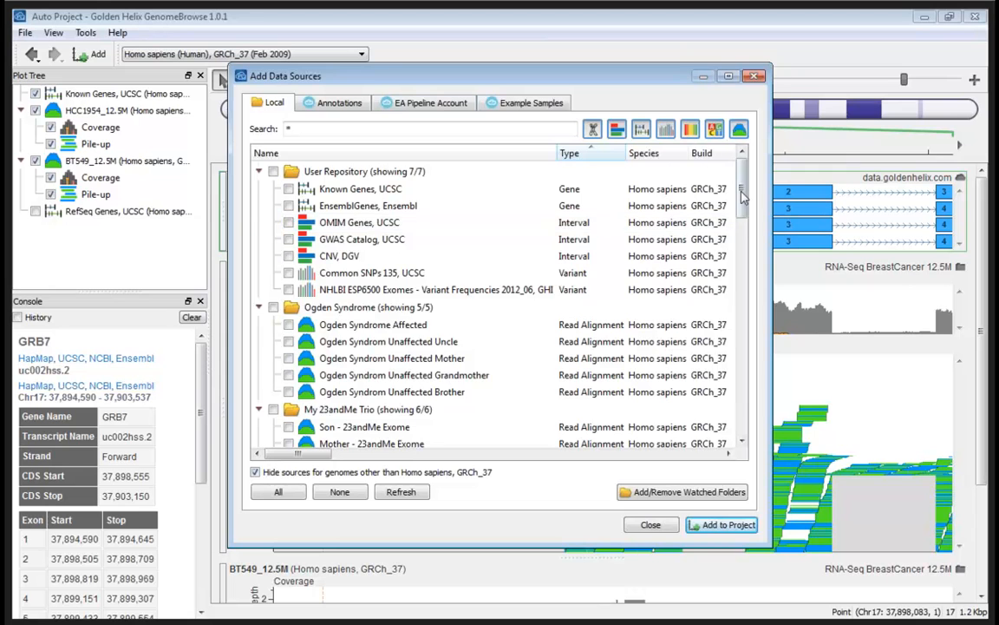
pyautogui.scroll(-6, 736, 265)
pyautogui.scroll(-6, 735, 265)
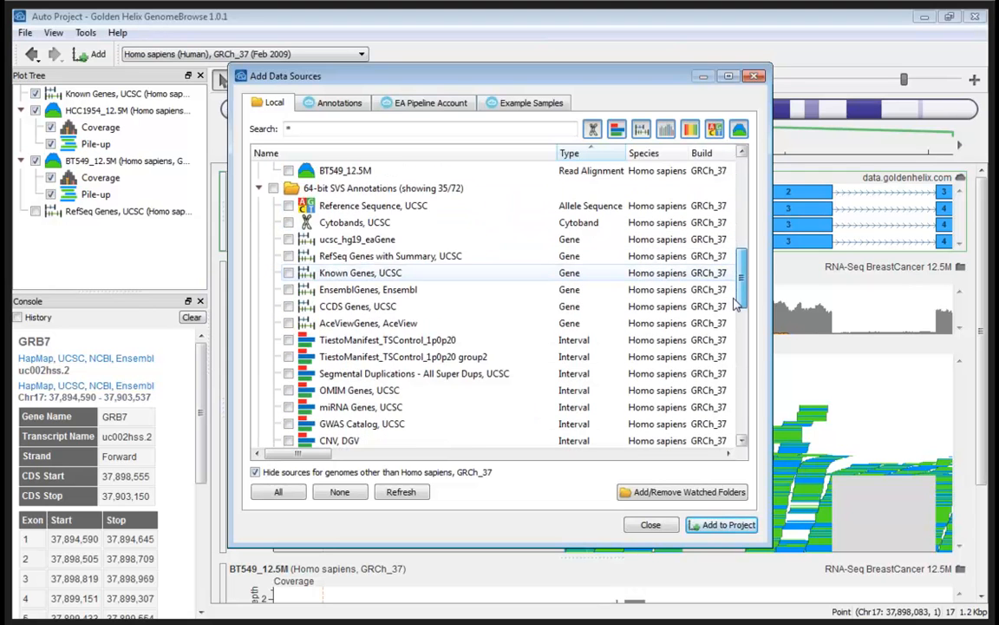
pyautogui.click(288, 287)
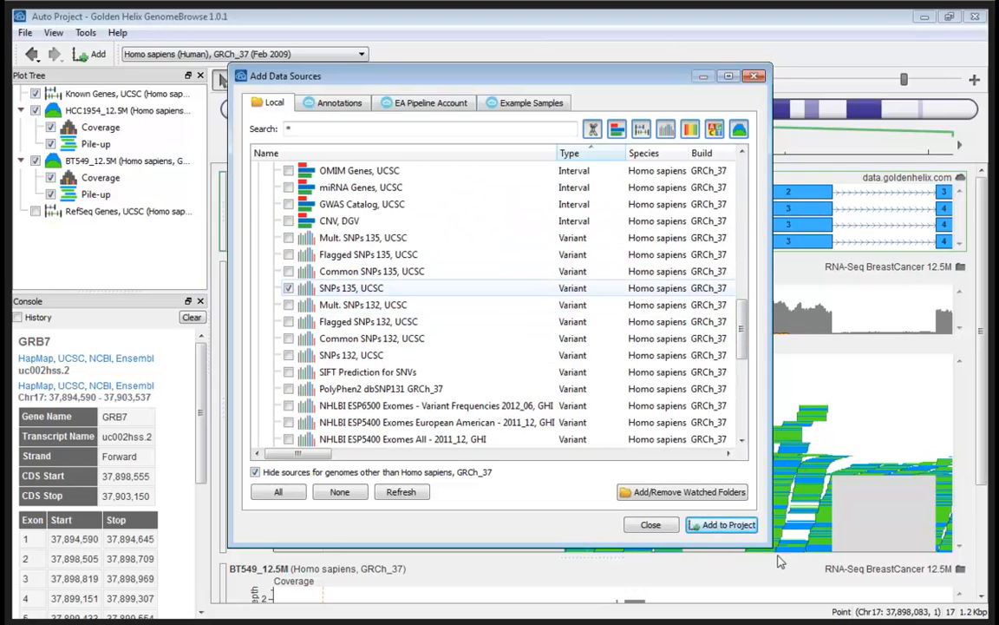
pyautogui.click(745, 526)
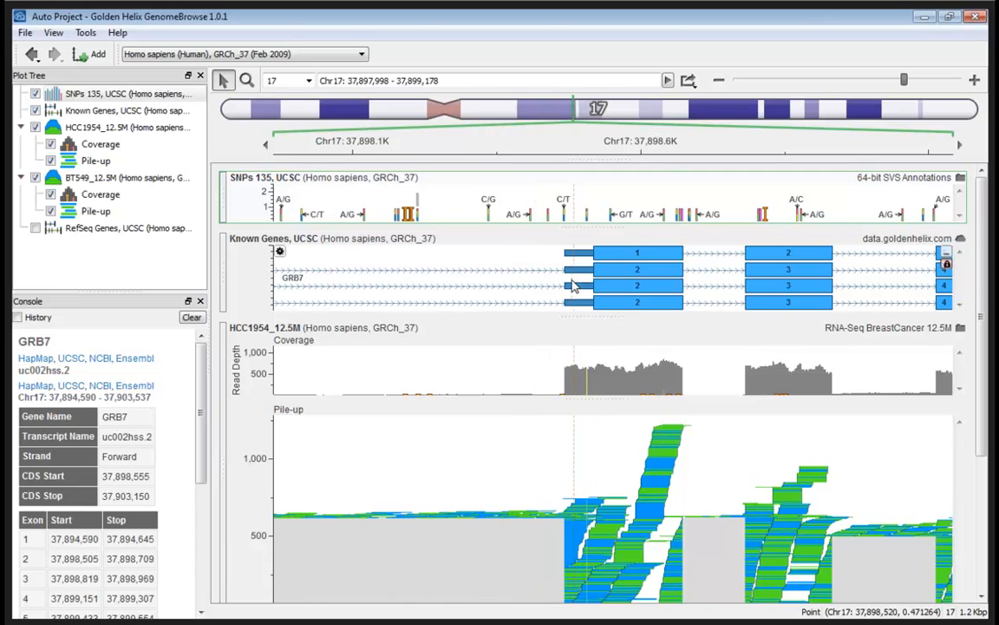
# Select SNP rs2952142 at the start of GRB7's first coding exon and compare its position with both samples' coverage and pile-ups.
pyautogui.click(584, 212)
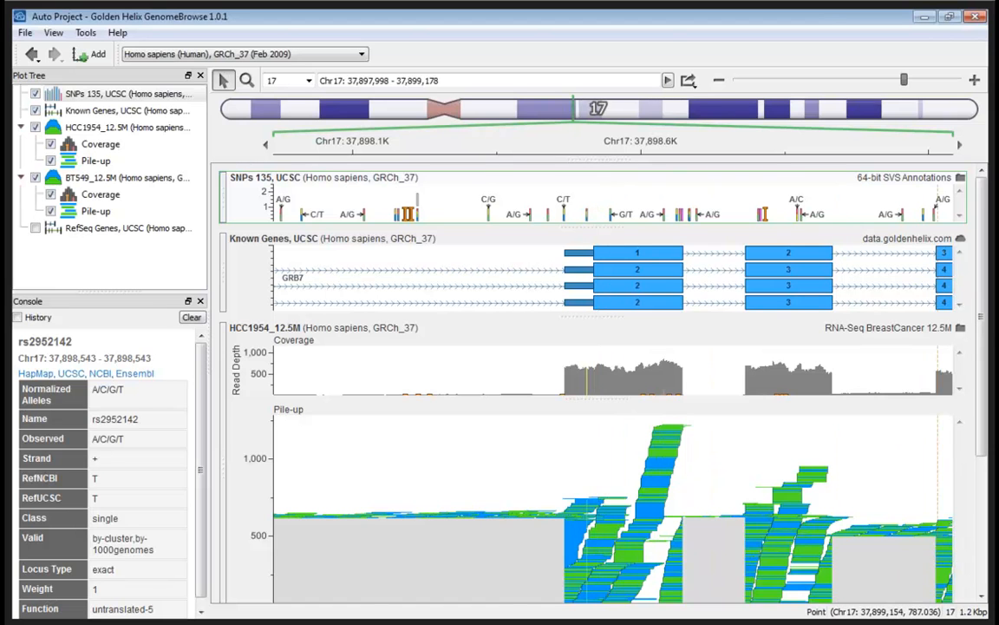
pyautogui.moveTo(982, 334); pyautogui.dragTo(981, 382)
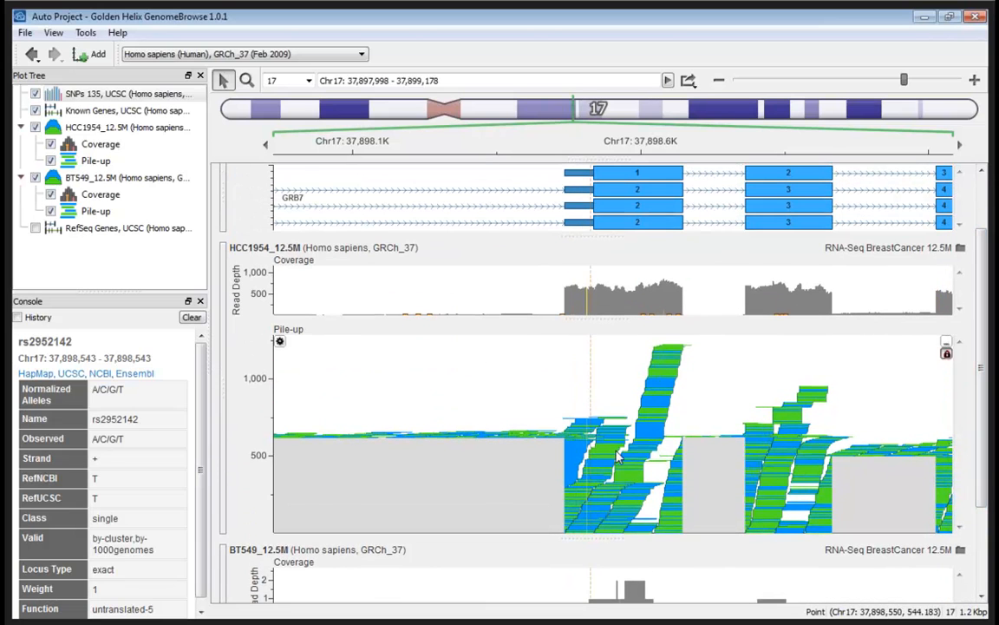
pyautogui.scroll(-3, 976, 486)
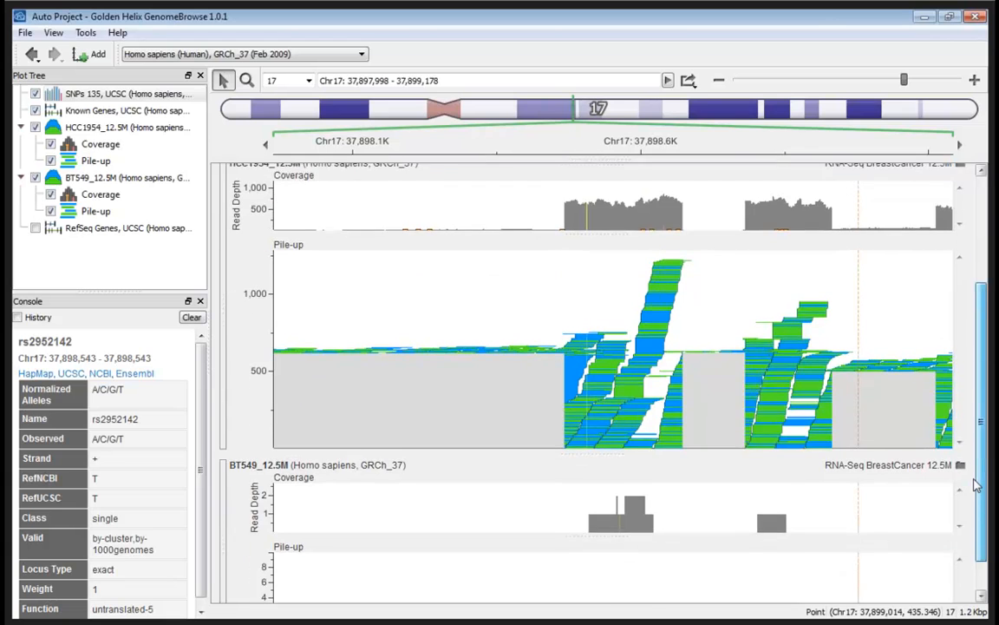
pyautogui.scroll(-2, 973, 494)
pyautogui.scroll(7, 974, 486)
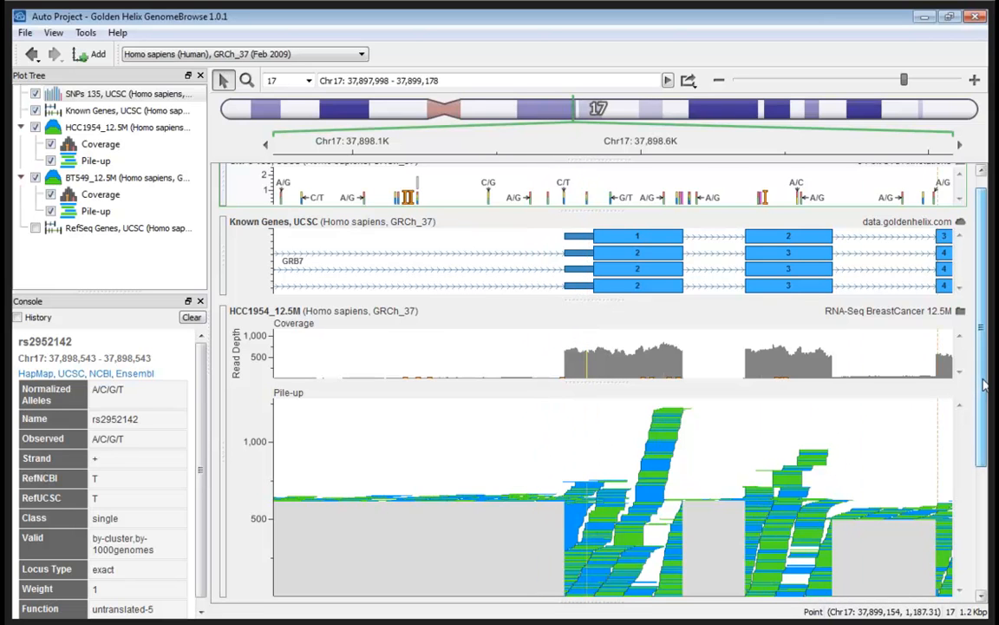
pyautogui.scroll(1, 526, 346)
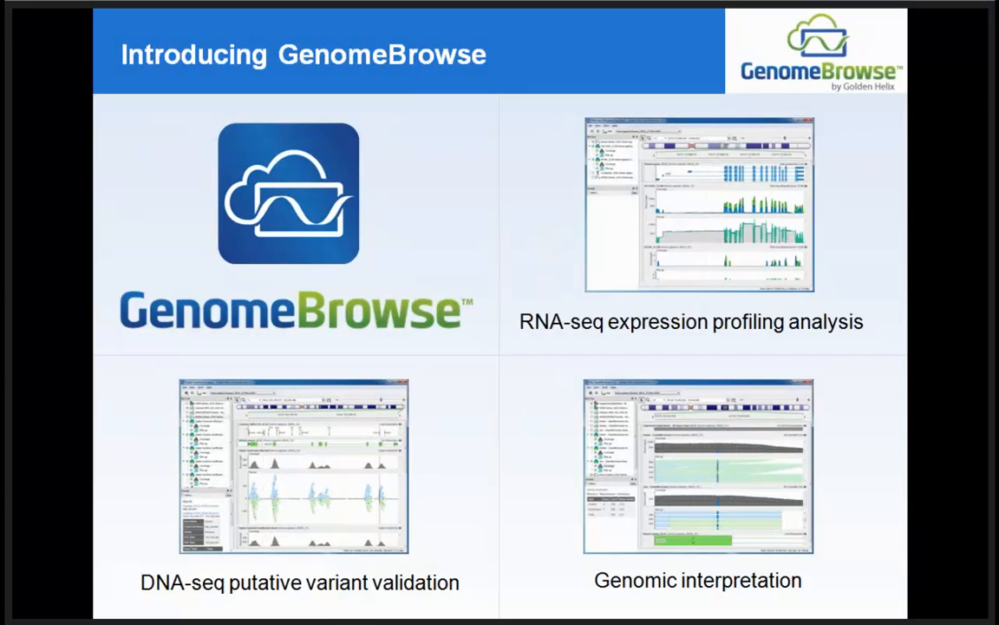
pyautogui.click(556, 275)
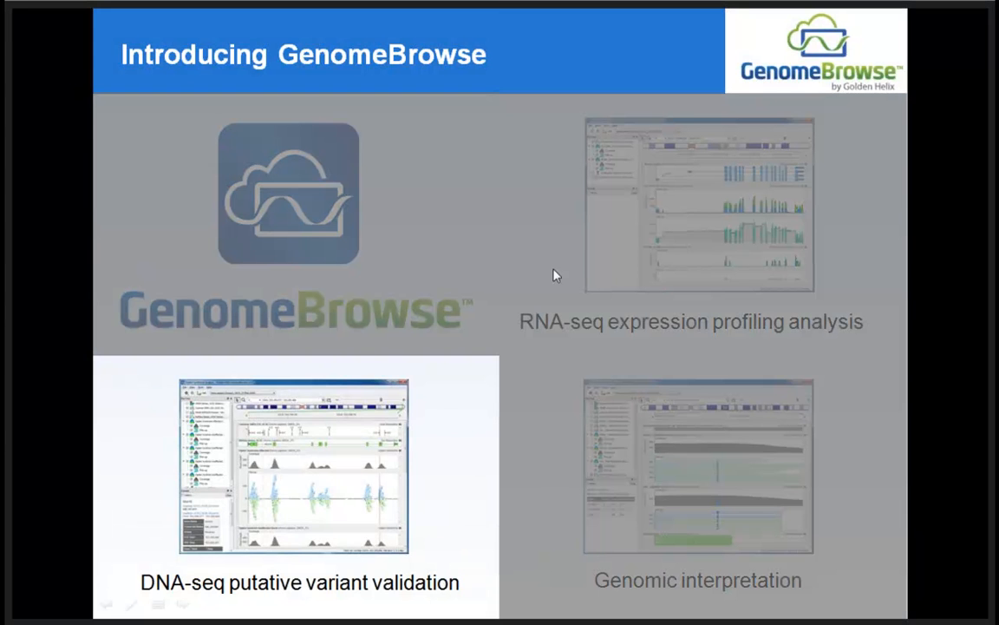
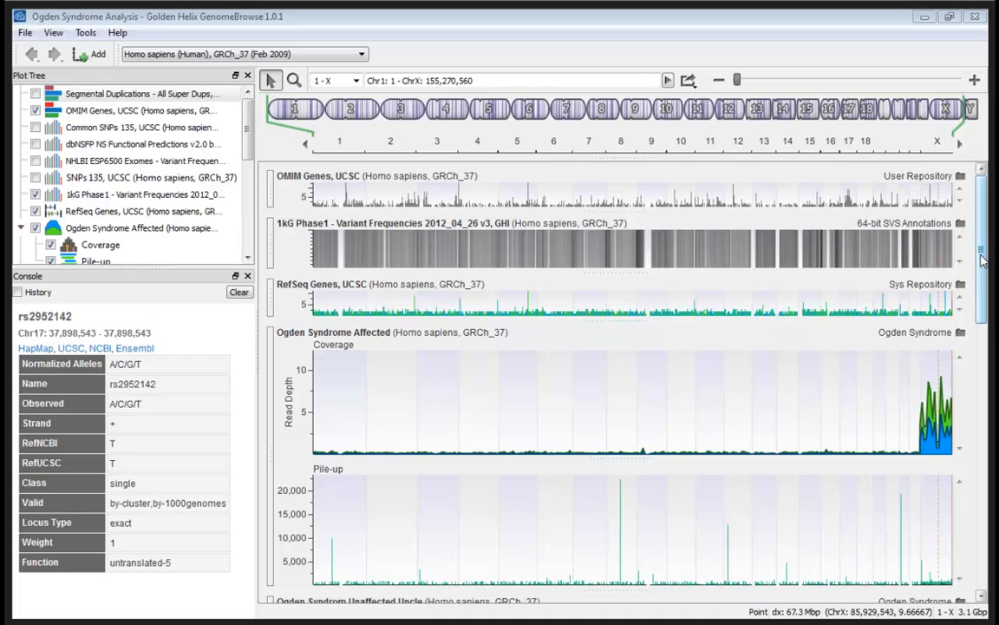
# Narrow the whole-genome view of the Ogden Syndrome Analysis project to chromosome X.
pyautogui.moveTo(981, 256)
pyautogui.mouseDown()
pyautogui.moveTo(979, 406)
pyautogui.moveTo(966, 445)
pyautogui.moveTo(975, 437)
pyautogui.moveTo(980, 255)
pyautogui.mouseUp()
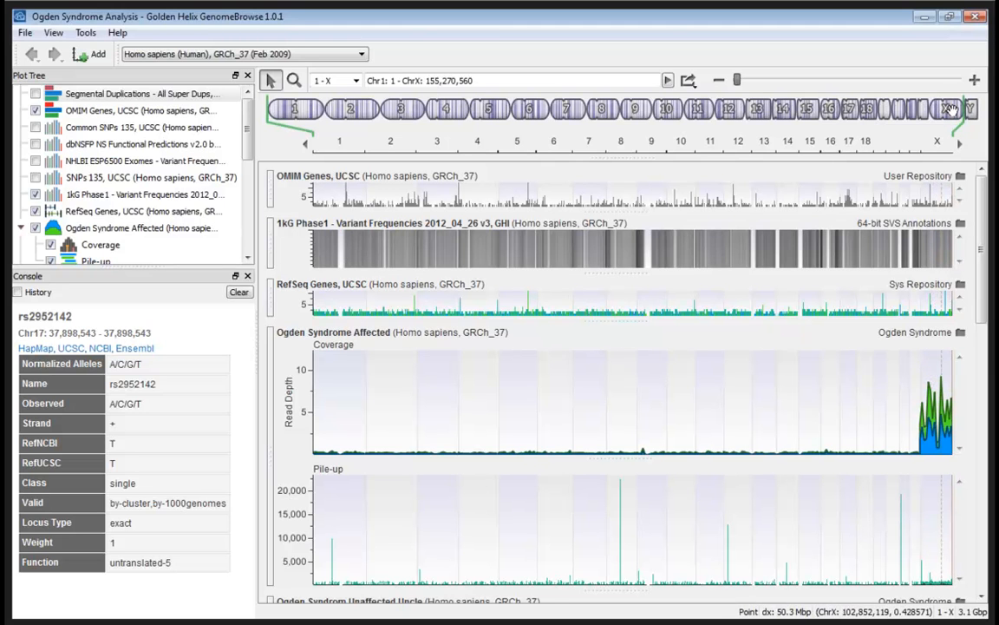
pyautogui.click(950, 108)
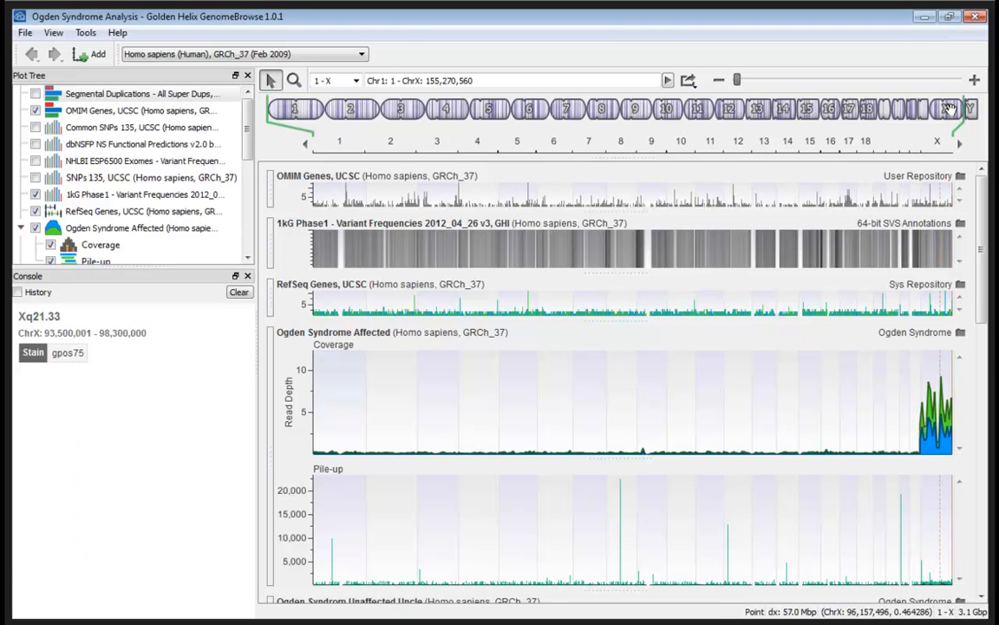
pyautogui.doubleClick(950, 109)
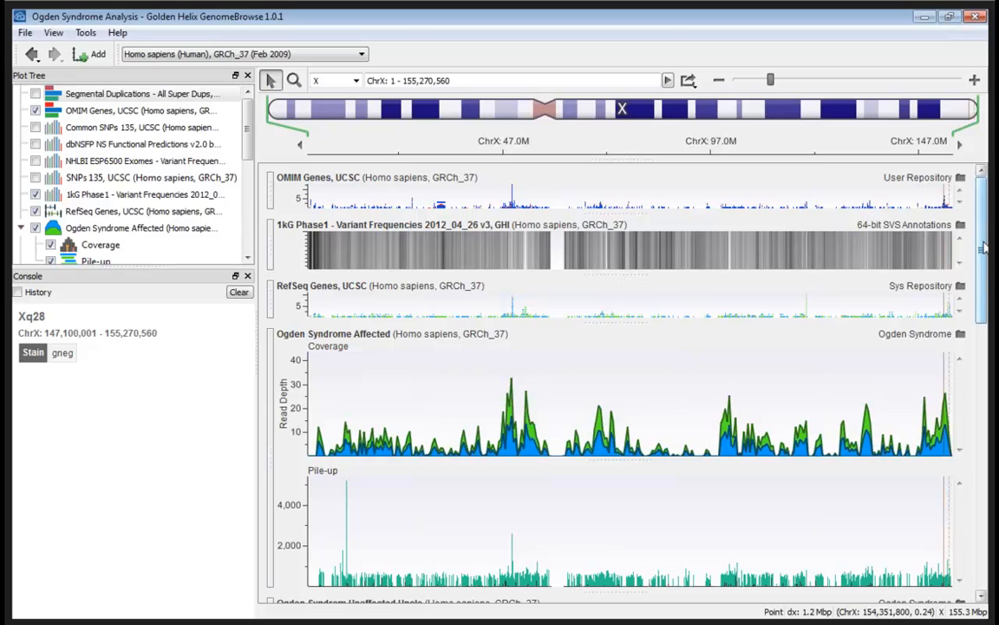
# Compare chromosome X coverage and pile-ups of the Ogden Syndrome affected sample with the unaffected uncle, mother, grandmother and brother.
pyautogui.moveTo(984, 247); pyautogui.dragTo(964, 424)
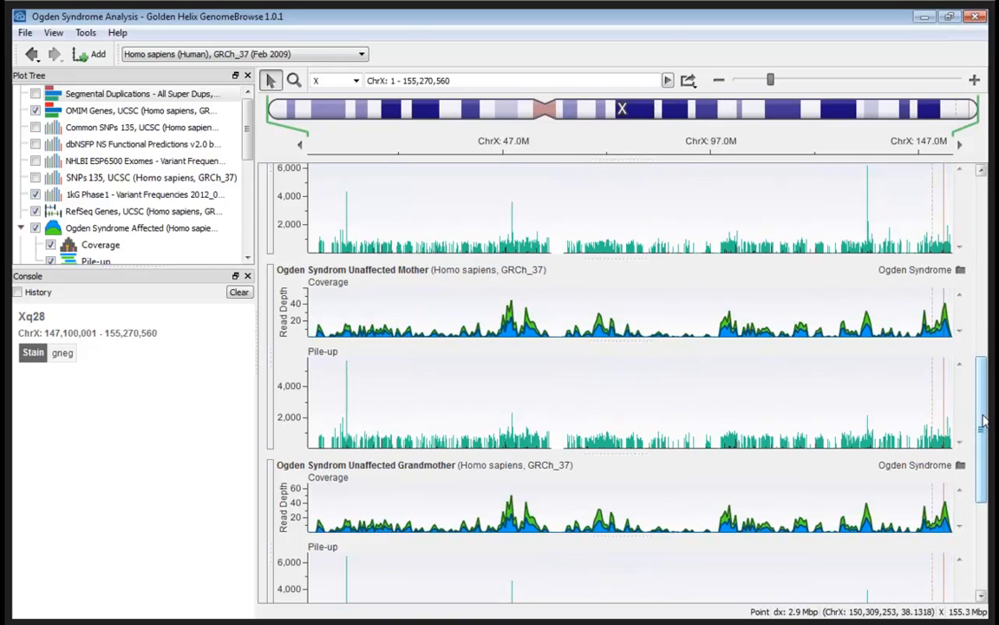
pyautogui.moveTo(983, 415); pyautogui.dragTo(981, 336)
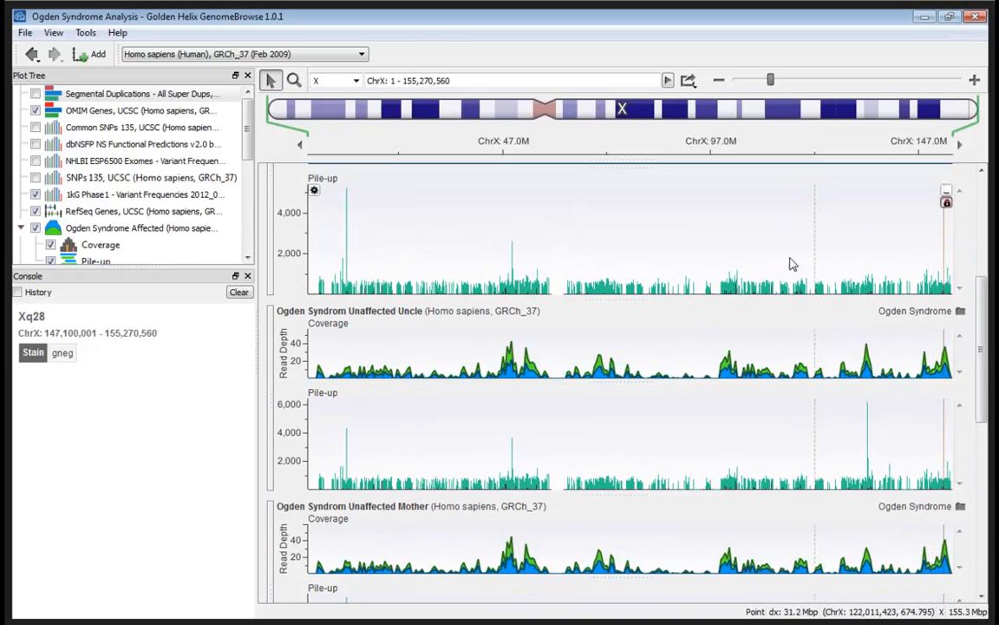
pyautogui.moveTo(983, 338); pyautogui.dragTo(981, 321)
pyautogui.moveTo(974, 282); pyautogui.dragTo(970, 407)
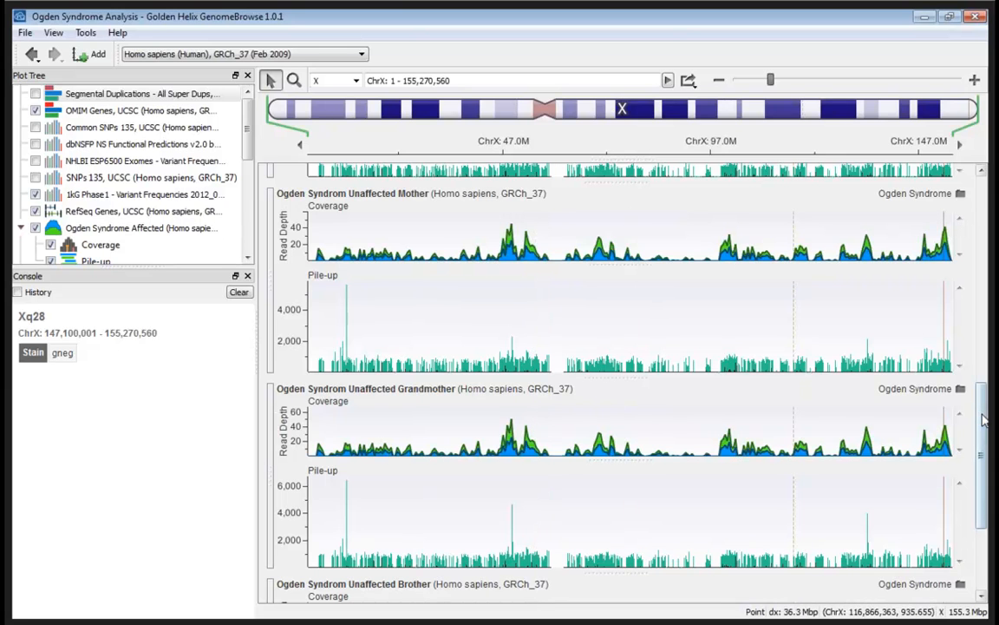
pyautogui.moveTo(984, 420); pyautogui.dragTo(982, 458)
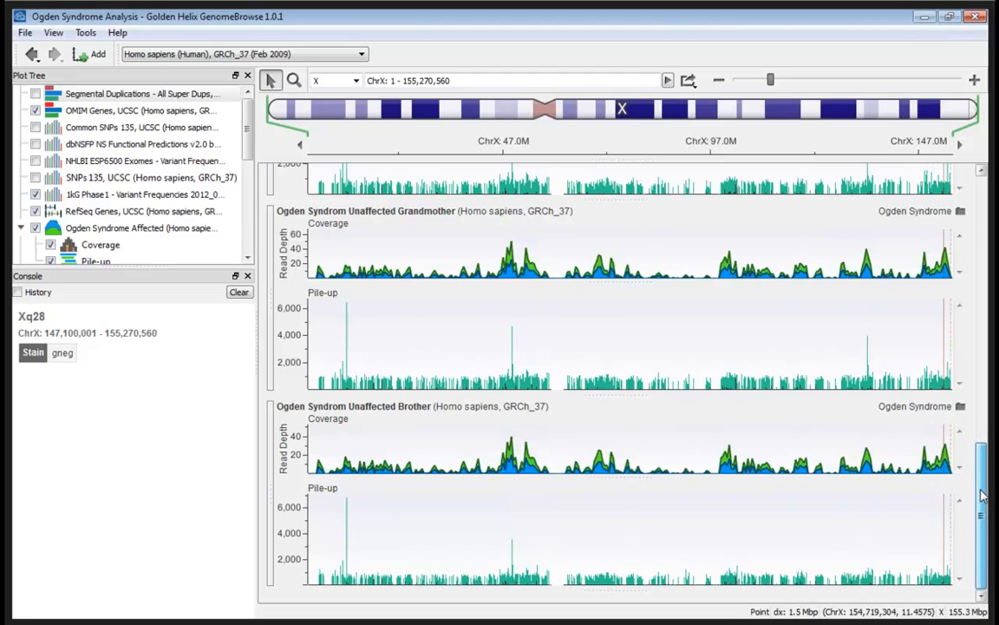
pyautogui.moveTo(983, 495); pyautogui.dragTo(963, 236)
pyautogui.scroll(1, 595, 237)
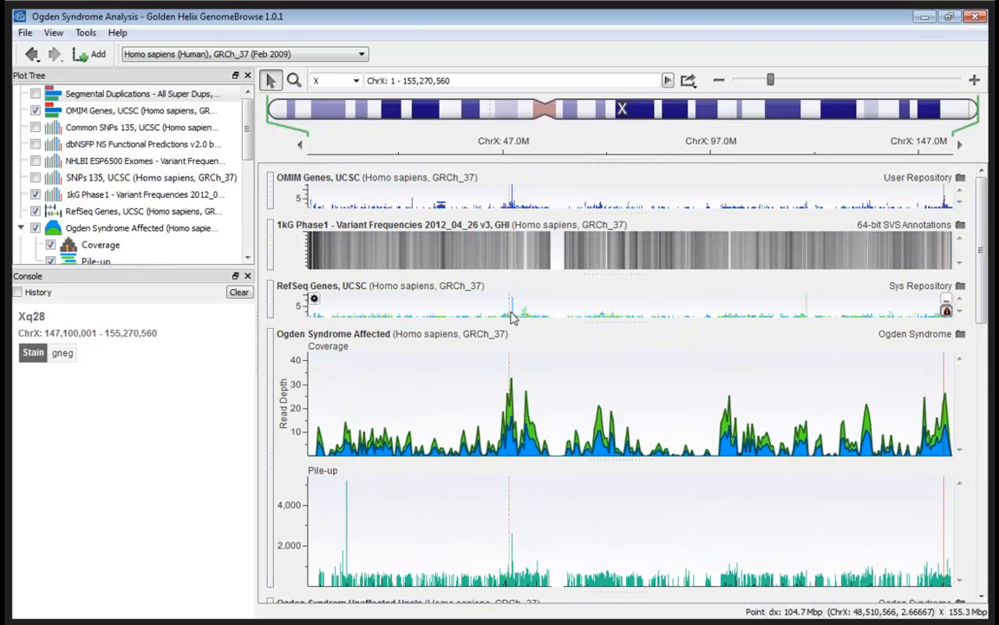
# Zoom in on chromosome X around HUWE1 and fit the view to its OMIM gene entry 300697, showing its details.
pyautogui.scroll(4, 532, 319)
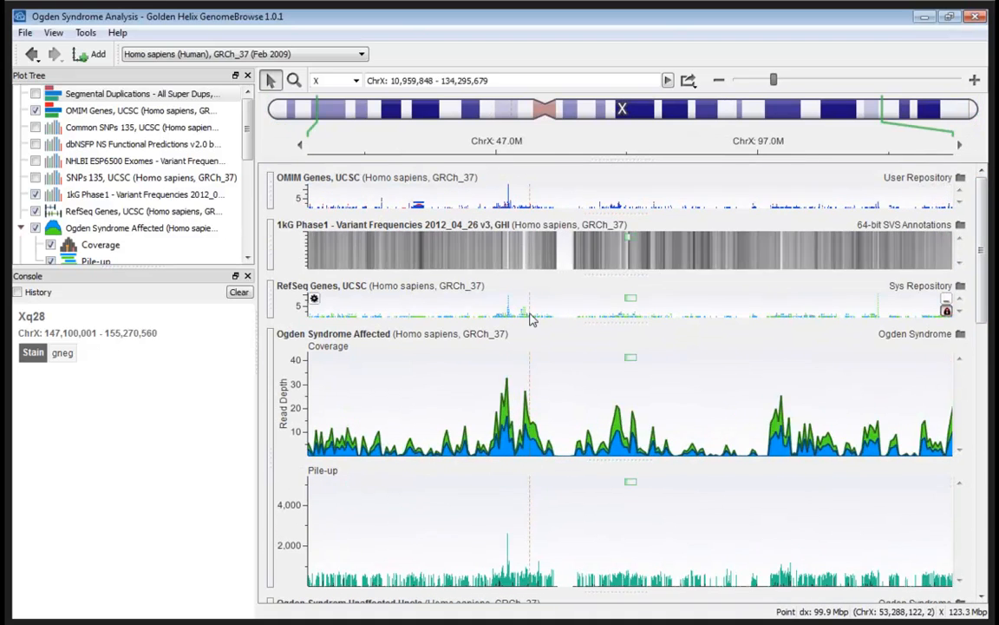
pyautogui.scroll(3, 532, 319)
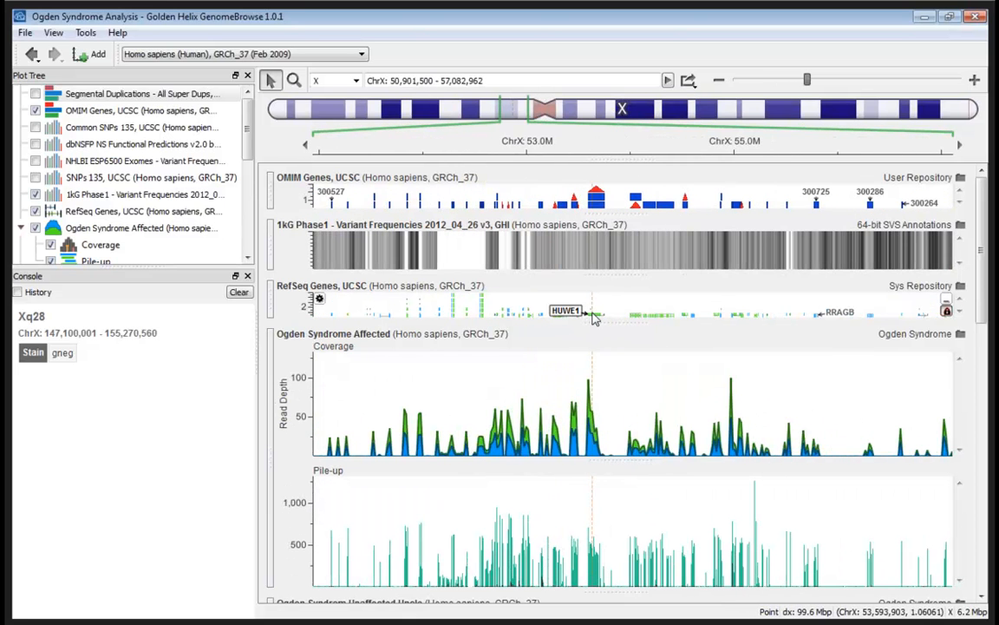
pyautogui.scroll(1, 595, 319)
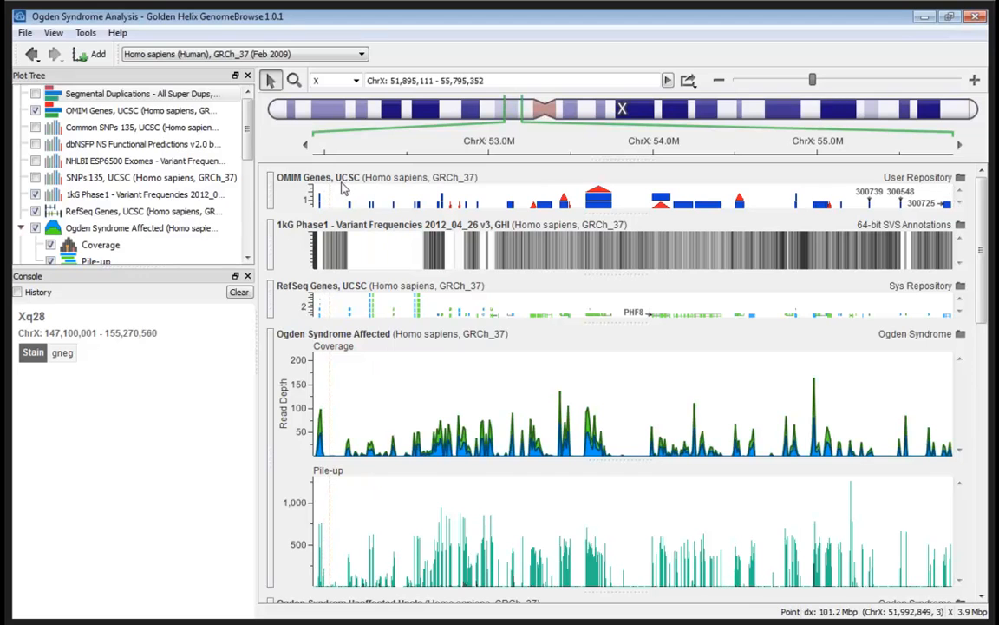
pyautogui.doubleClick(598, 197)
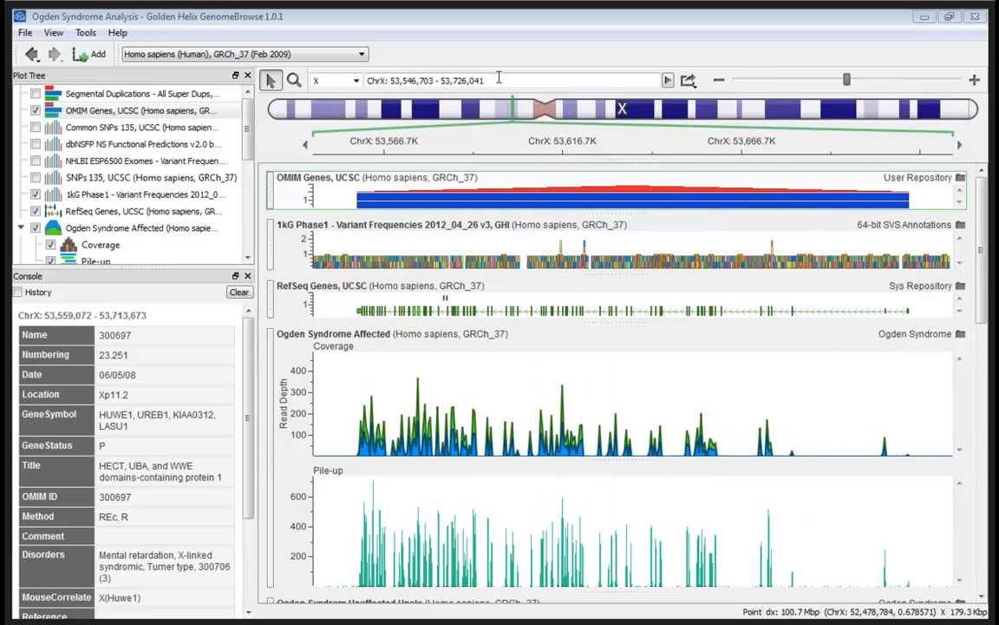
# Go to the region ChrX: 1,581,089 - 1,587,052.
pyautogui.moveTo(501, 81); pyautogui.dragTo(357, 81)
pyautogui.write('ChrX: 1,581,089 - 1,587,052')
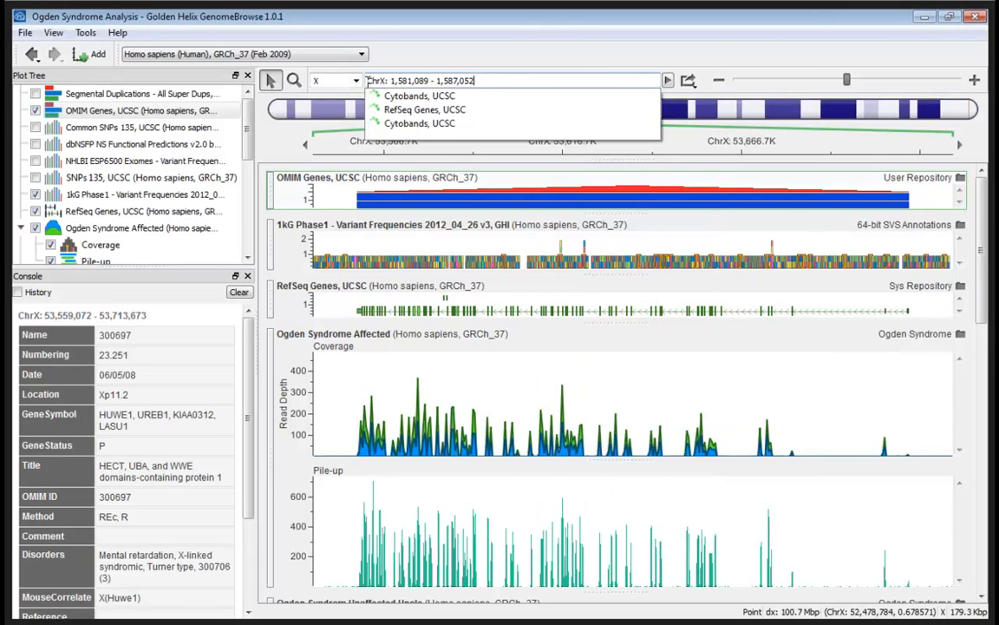
pyautogui.press('Return')
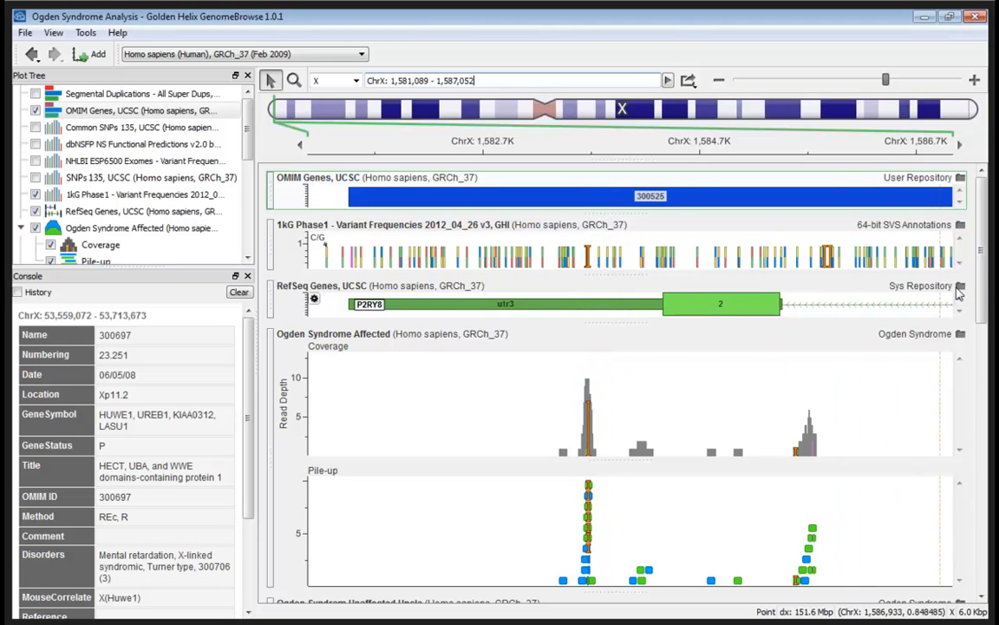
# Zoom in to base level on the GT insertion in P2RY8's utr3 region to compare the Affected and Unaffected Uncle reads.
pyautogui.moveTo(981, 287); pyautogui.dragTo(982, 290)
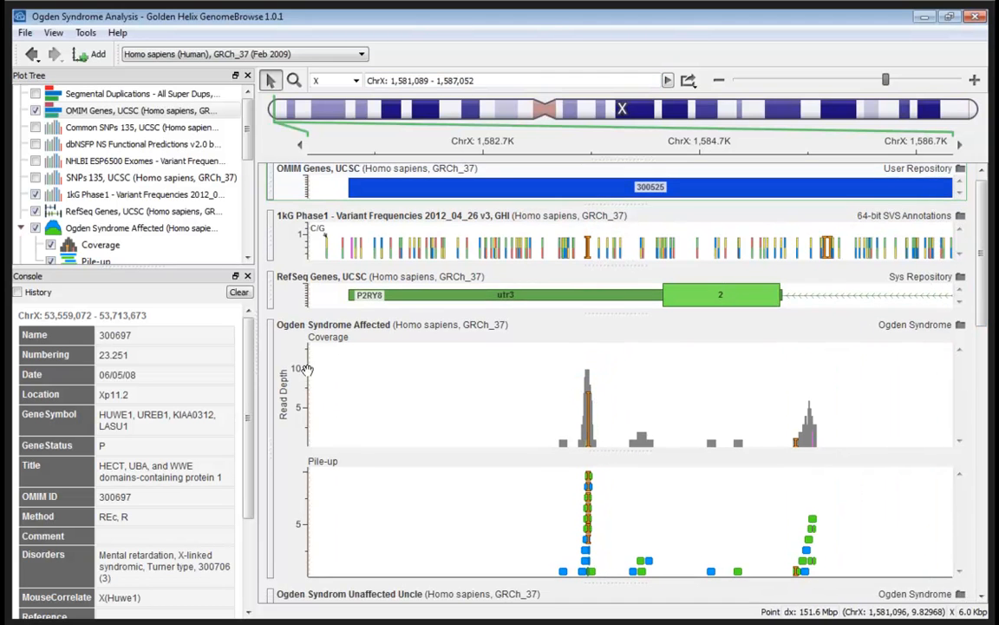
pyautogui.moveTo(588, 408)
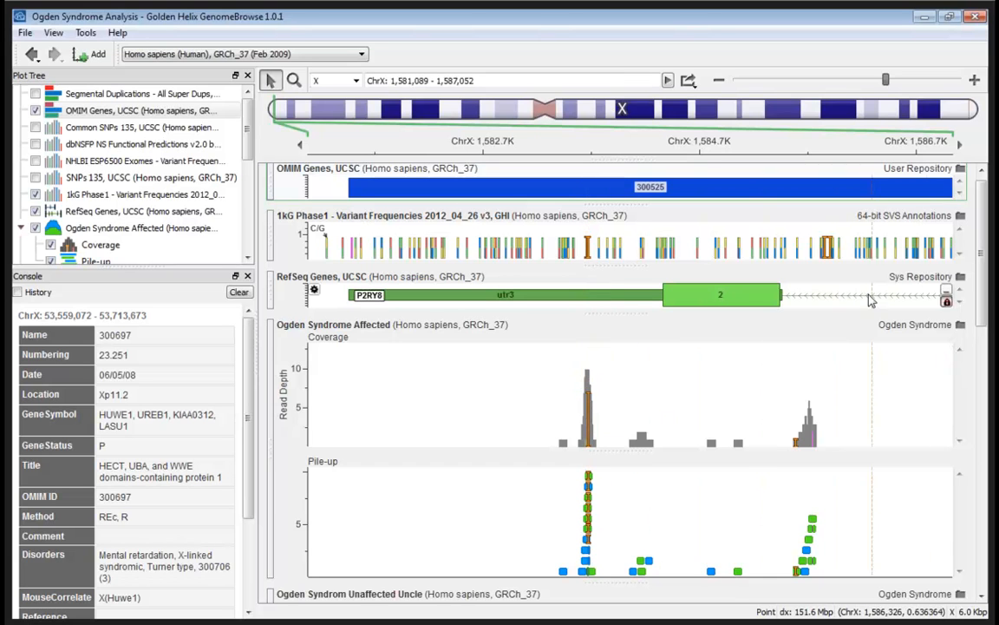
pyautogui.moveTo(984, 288); pyautogui.dragTo(977, 340)
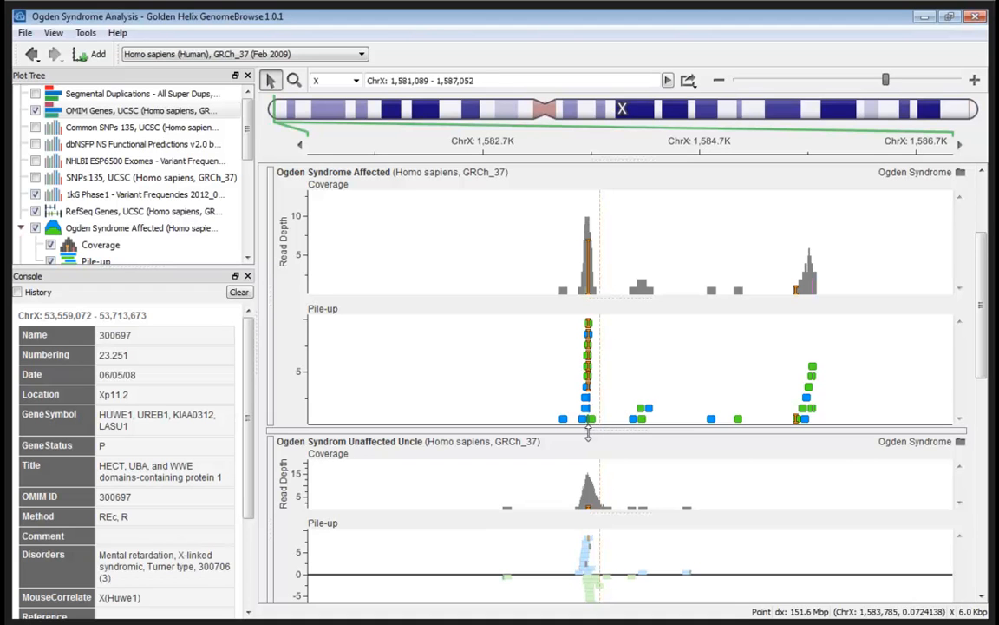
pyautogui.moveTo(589, 263)
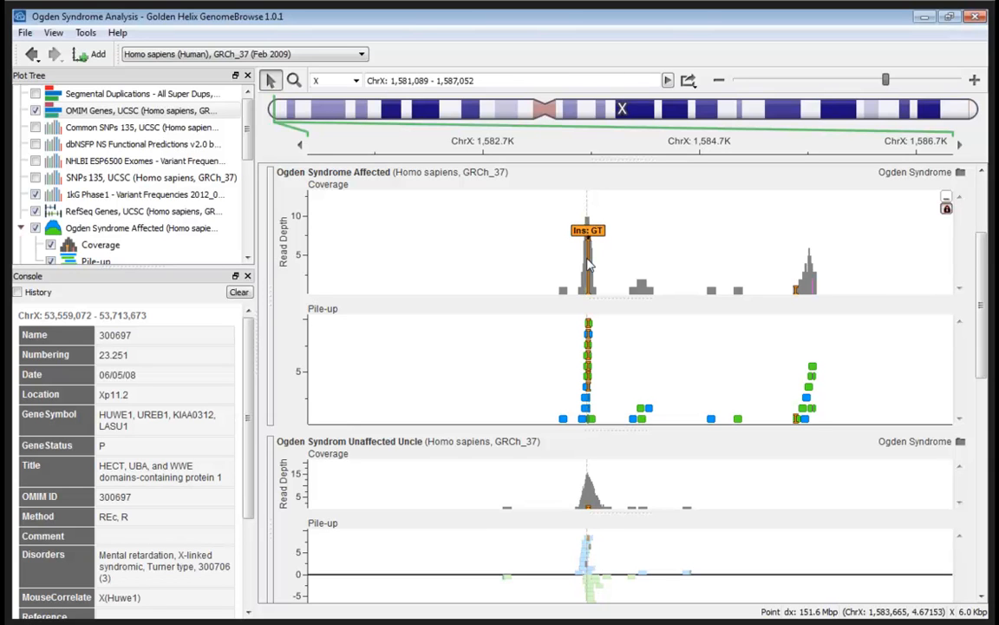
pyautogui.scroll(5, 588, 263)
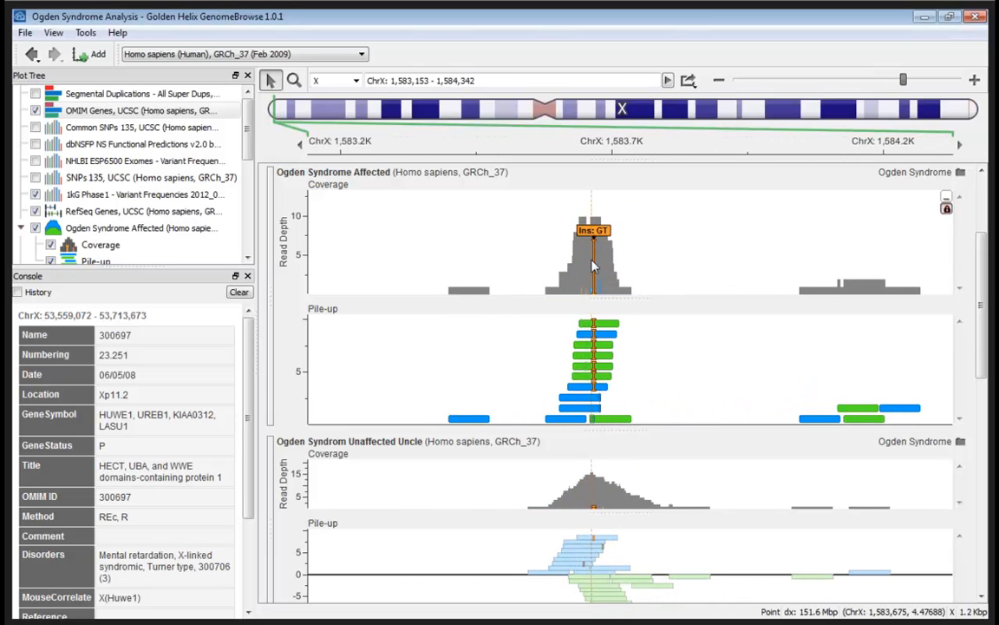
pyautogui.scroll(4, 597, 267)
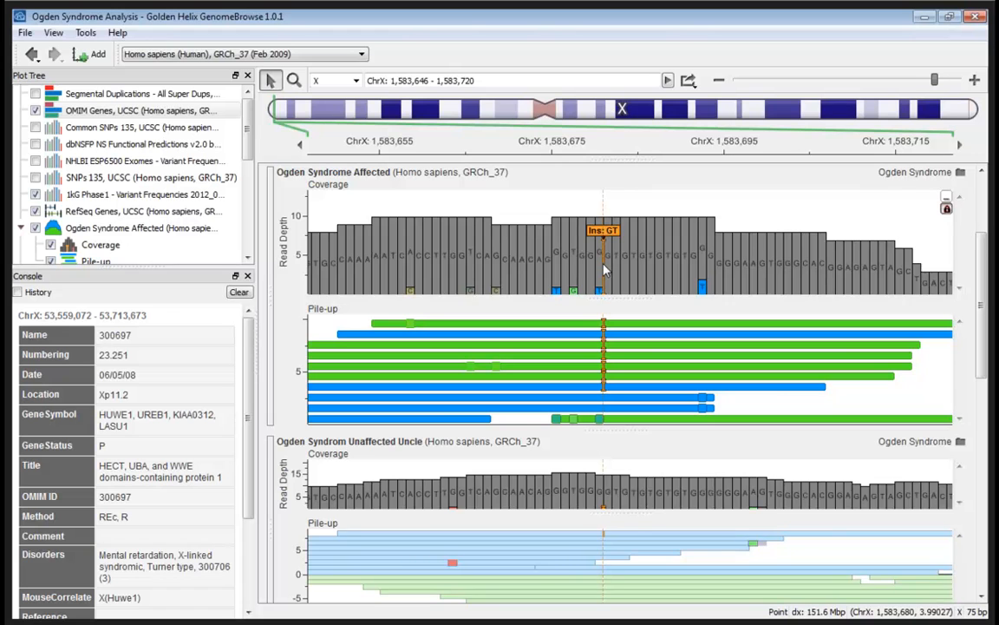
pyautogui.scroll(1, 606, 269)
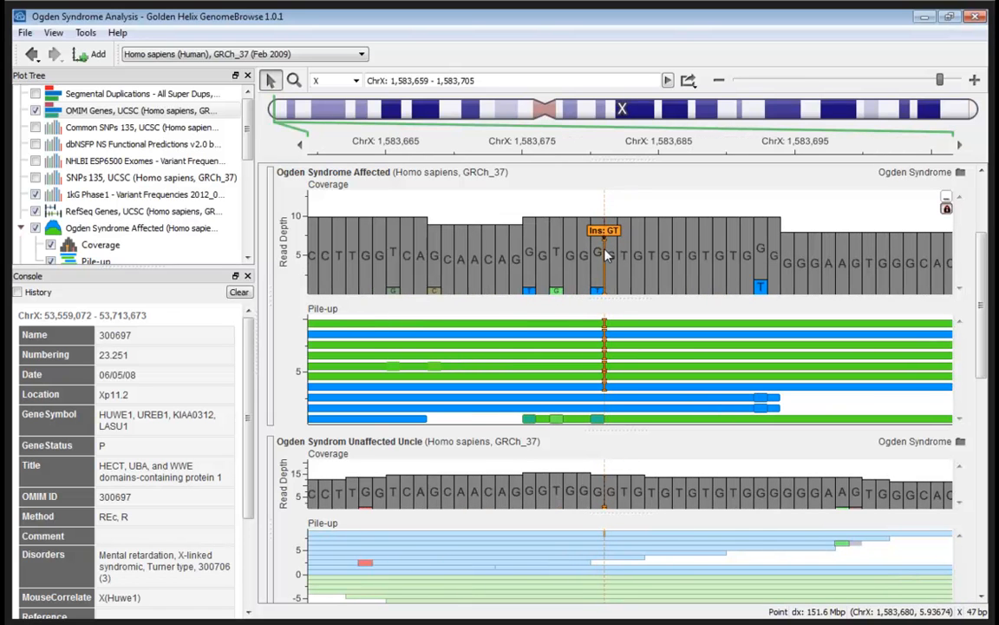
# Enlarge the reads in the Ogden Syndrome Affected pile-up and select a green read spanning the GT insertion to examine its mapping quality.
pyautogui.scroll(1, 606, 349)
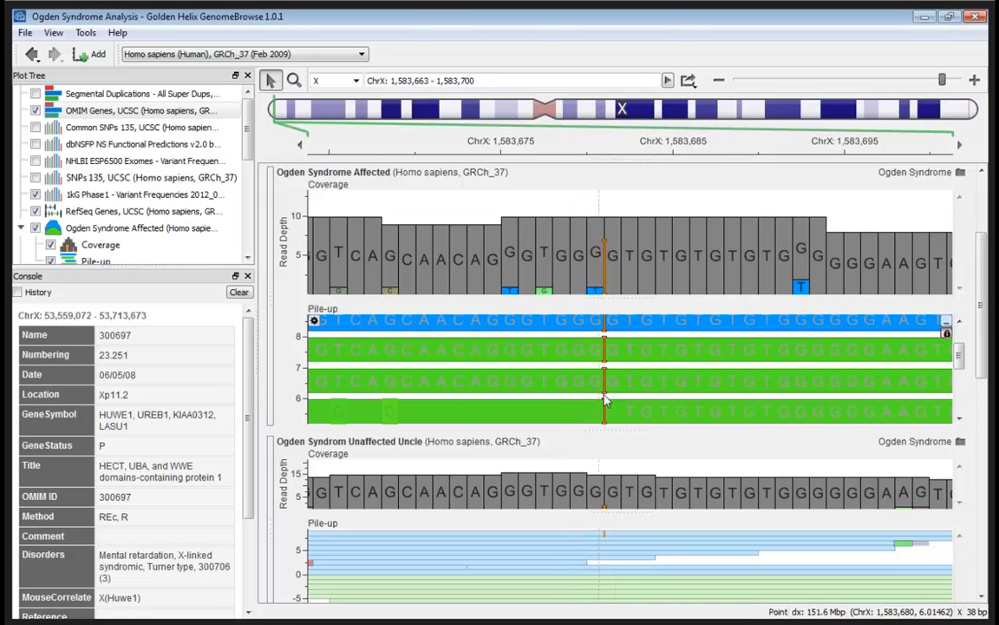
pyautogui.click(611, 350)
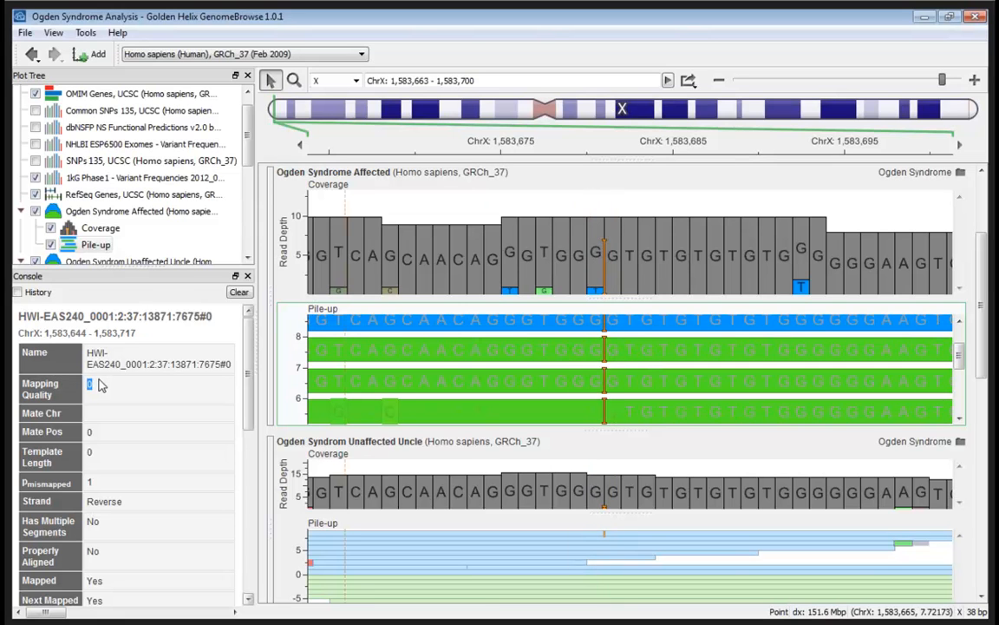
pyautogui.moveTo(554, 360); pyautogui.dragTo(609, 371)
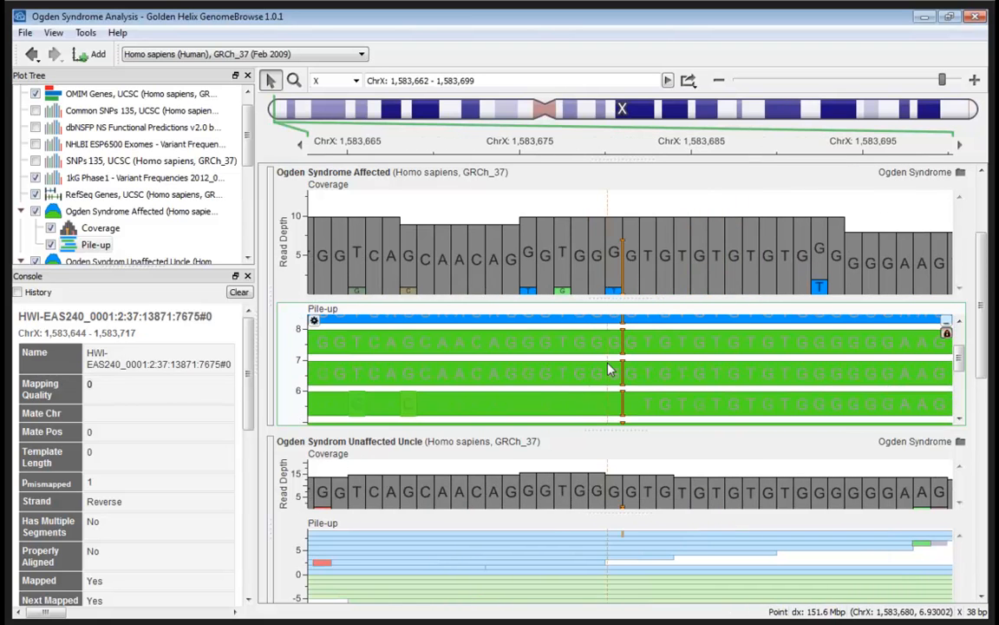
# Zoom in on the GT insertion in the Unaffected Uncle's coverage and inspect the match and insertion counts at ChrX: 1,583,681.
pyautogui.scroll(-5, 619, 379)
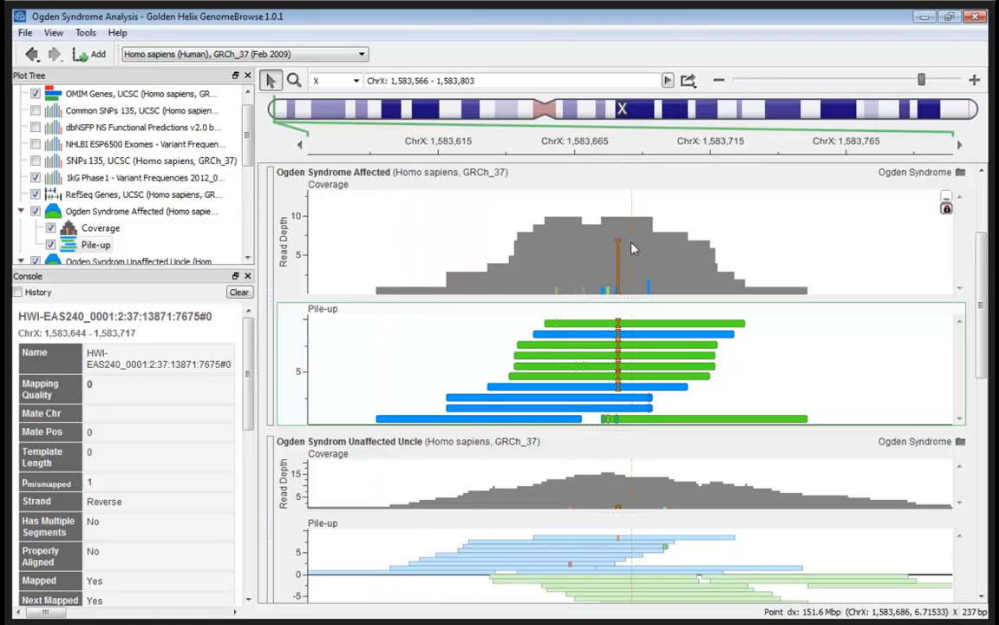
pyautogui.moveTo(983, 286); pyautogui.dragTo(983, 360)
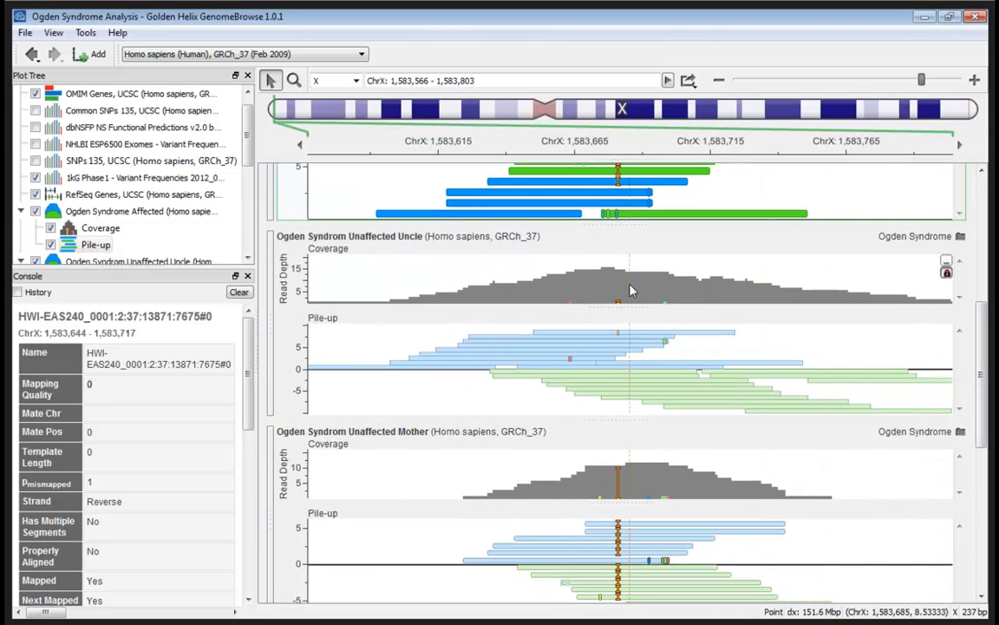
pyautogui.moveTo(621, 301)
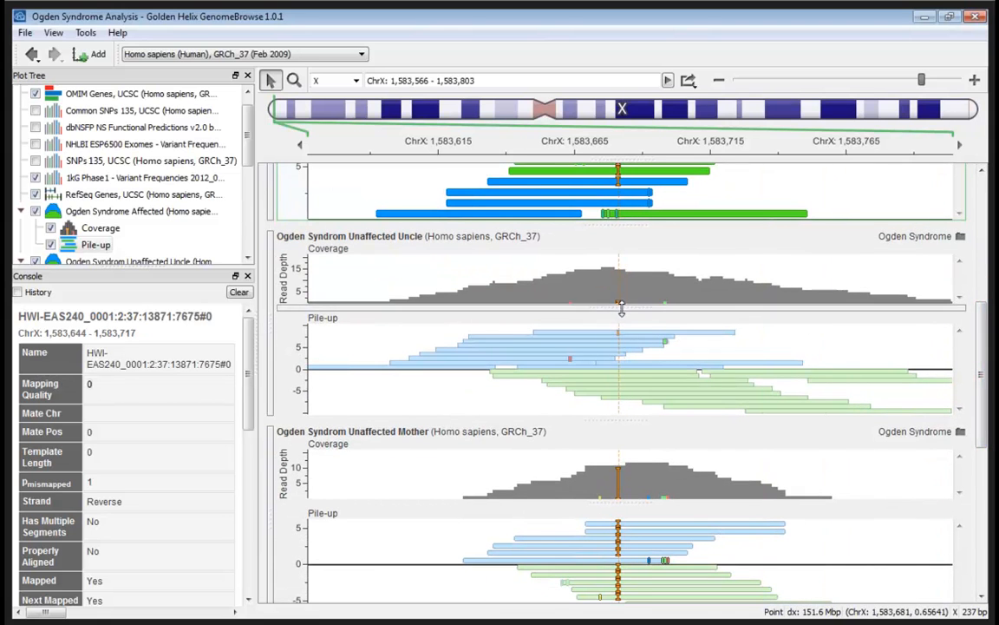
pyautogui.scroll(5, 620, 302)
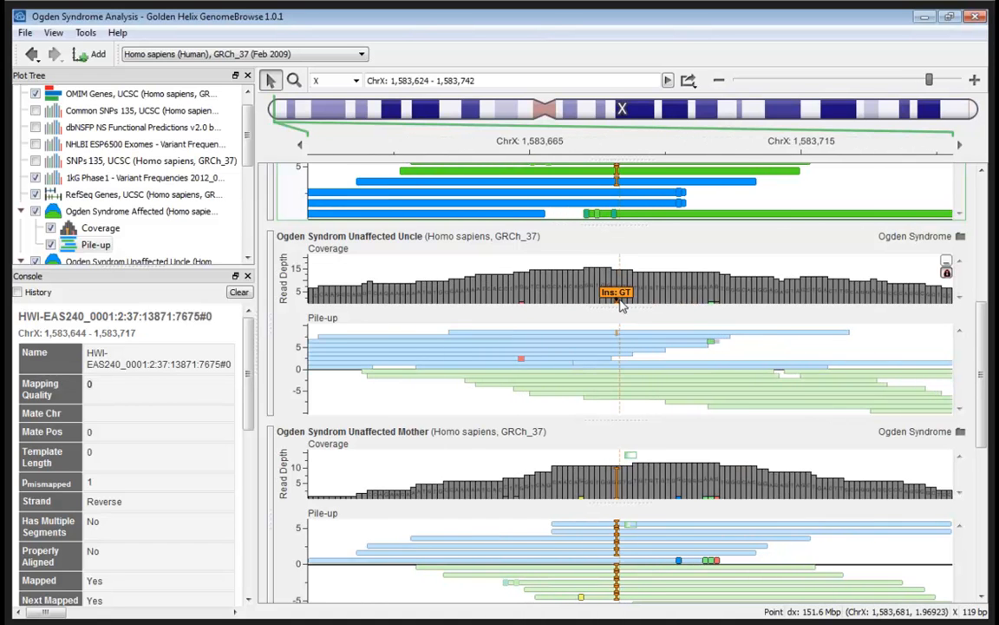
pyautogui.click(615, 330)
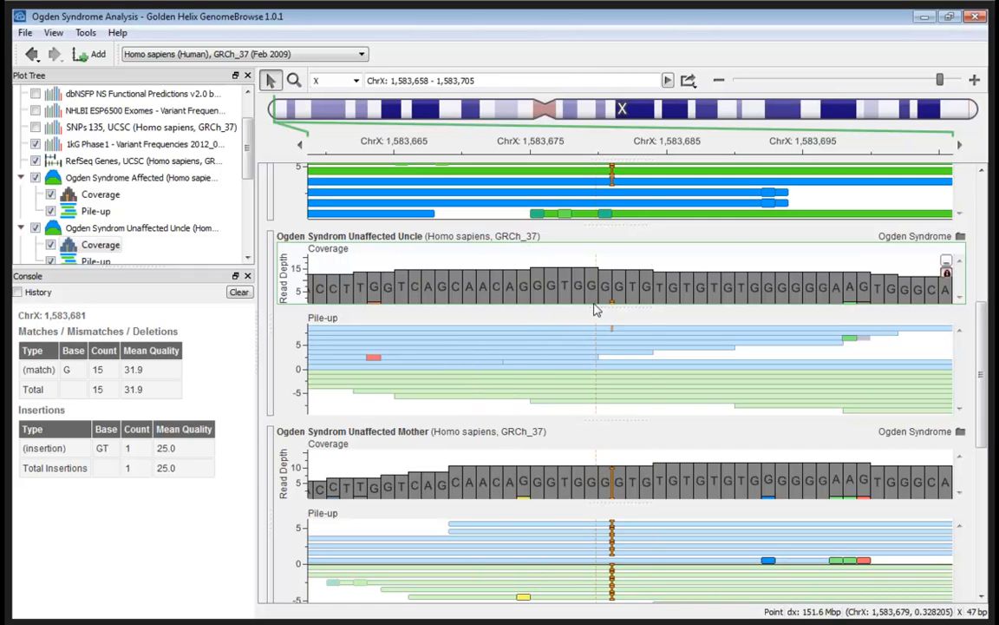
# Compare the GT insertion across the coverage and pile-ups of the Unaffected Mother, Grandmother and Brother.
pyautogui.moveTo(983, 336); pyautogui.dragTo(980, 413)
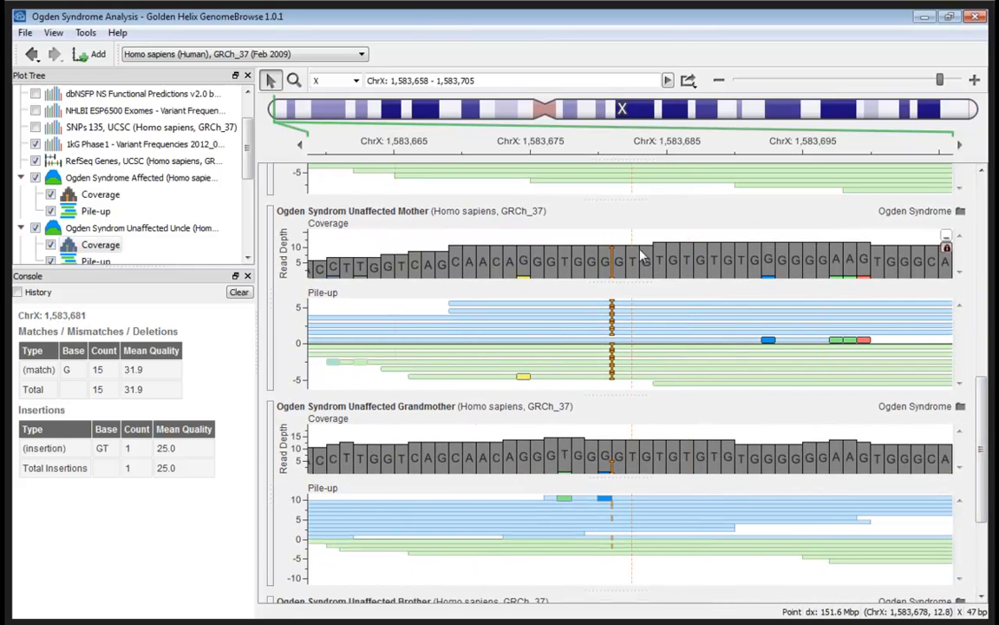
pyautogui.moveTo(614, 260)
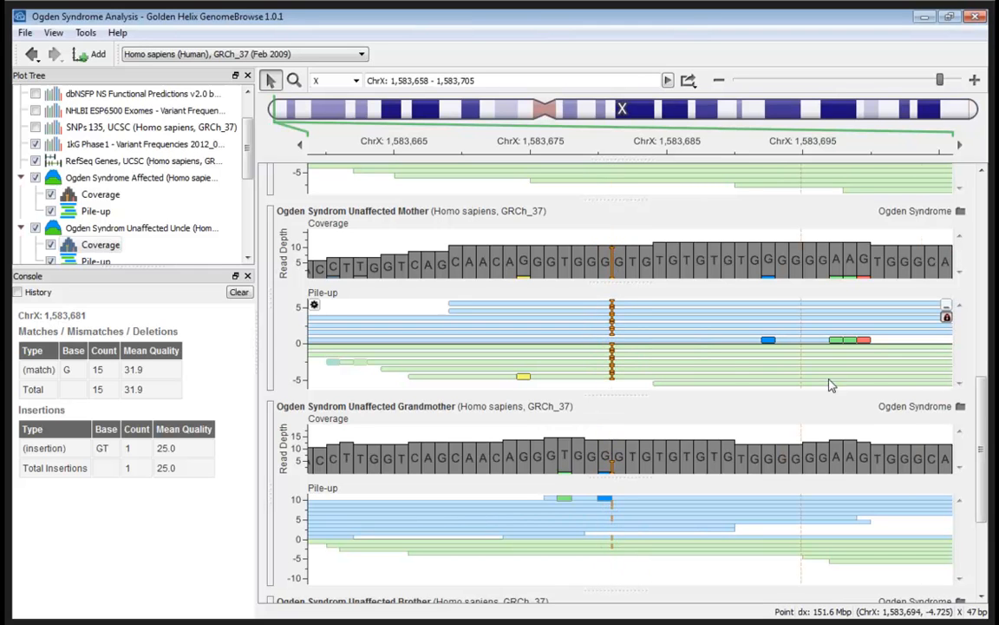
pyautogui.scroll(-3, 967, 451)
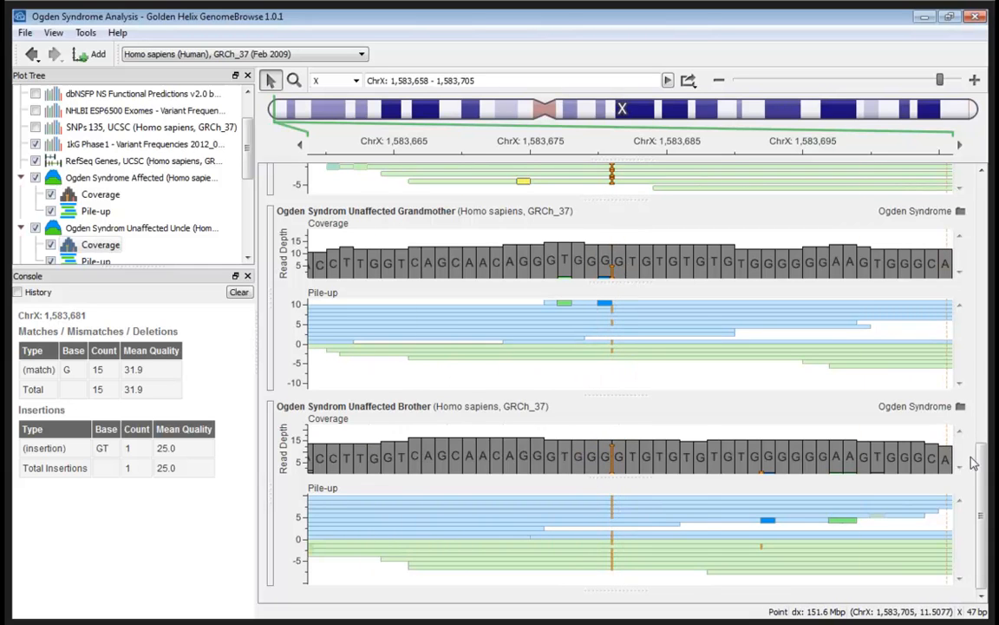
# Set the Ogden Syndrome Affected pile-up to emphasize mismatches.
pyautogui.moveTo(984, 472); pyautogui.dragTo(967, 212)
pyautogui.scroll(-1, 780, 347)
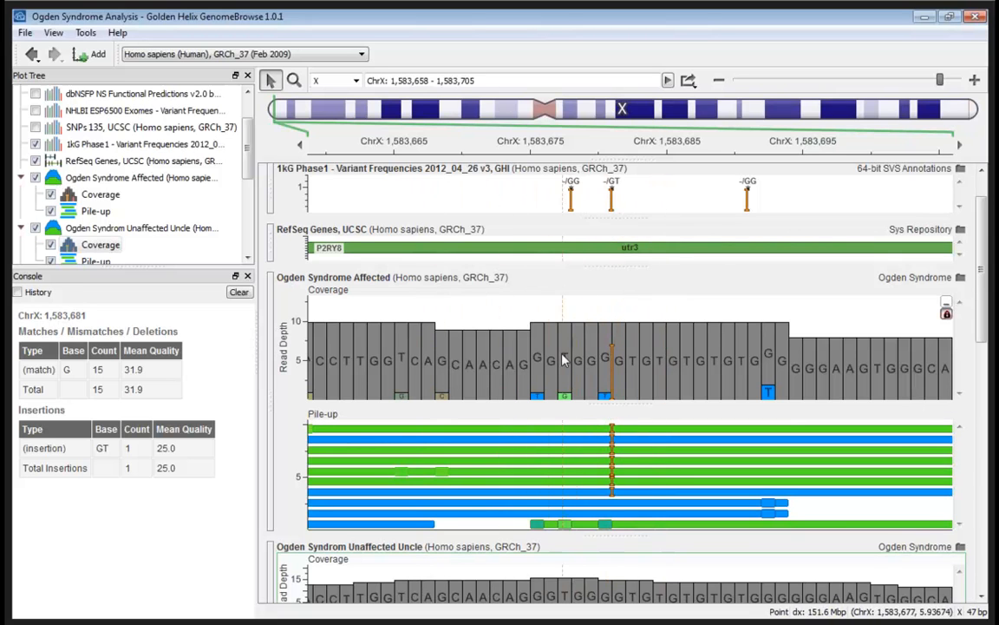
pyautogui.click(314, 427)
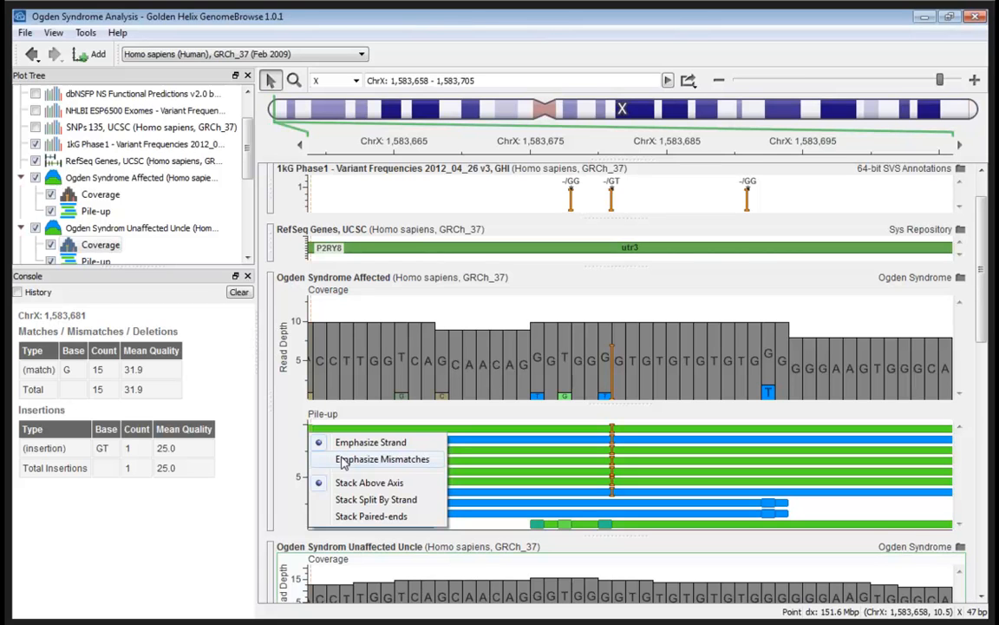
pyautogui.click(382, 459)
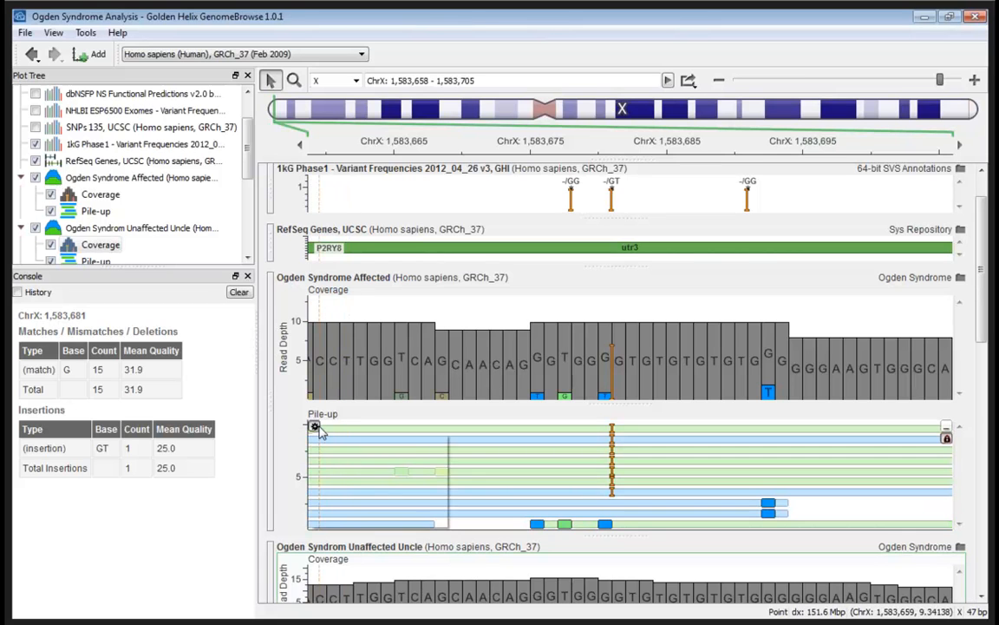
pyautogui.click(314, 427)
pyautogui.click(667, 480)
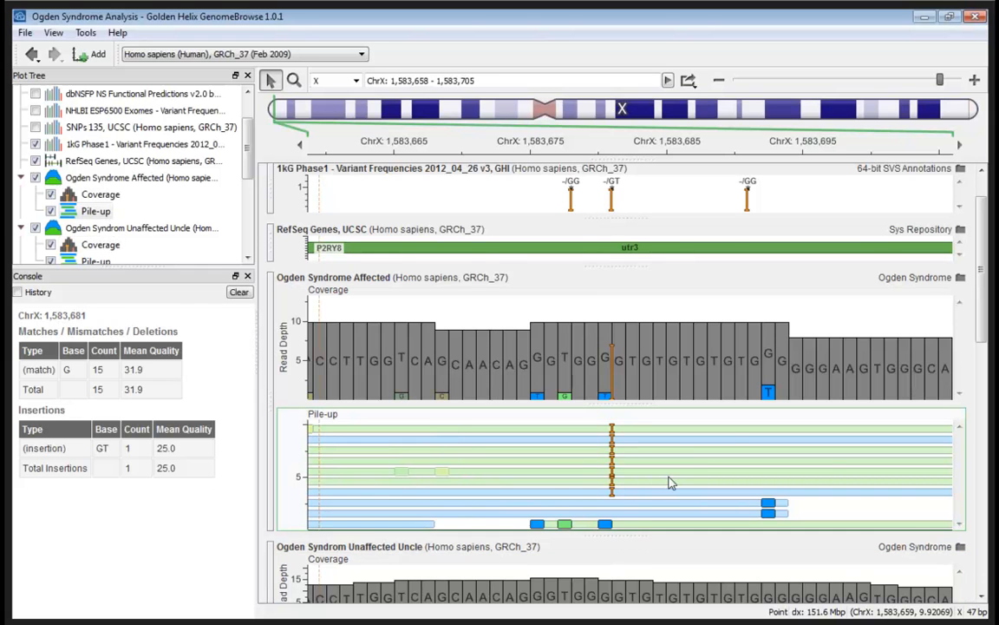
# Select a green read spanning the GT insertion in the Affected pile-up, and stack that pile-up split by strand.
pyautogui.click(651, 468)
pyautogui.scroll(-2, 651, 469)
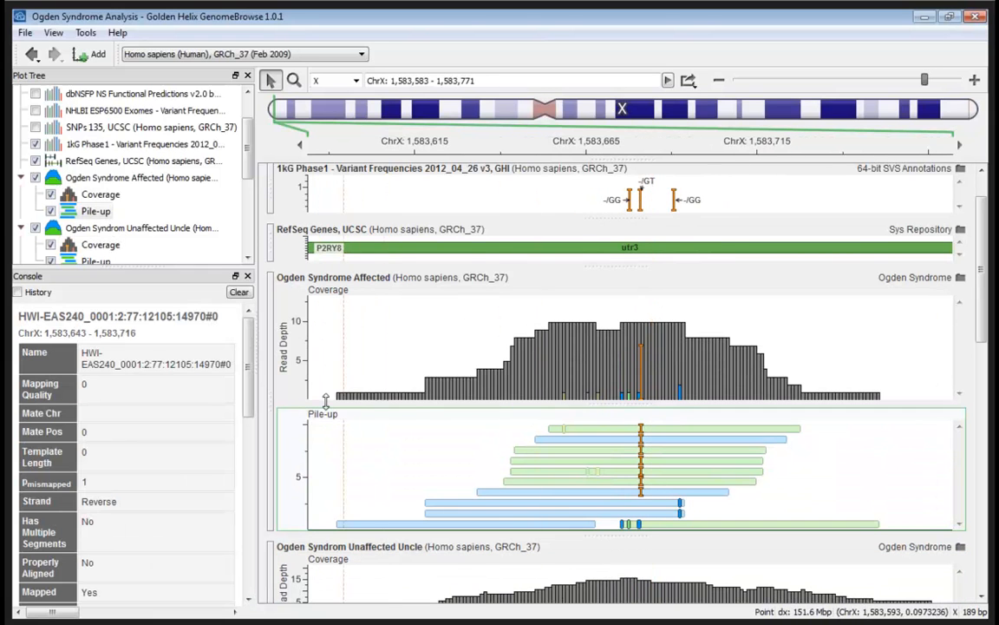
pyautogui.click(314, 427)
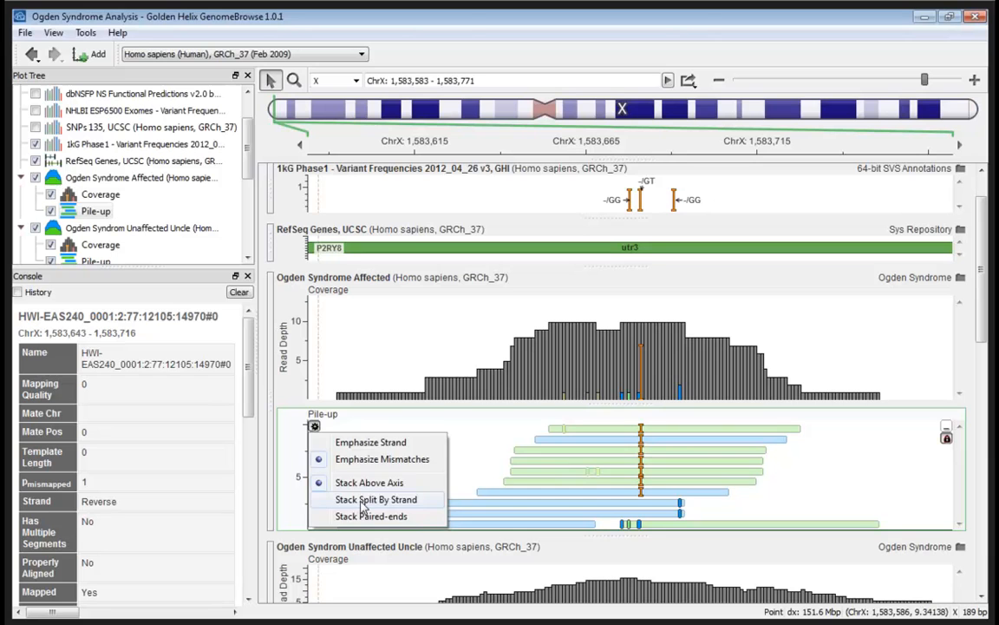
pyautogui.click(365, 500)
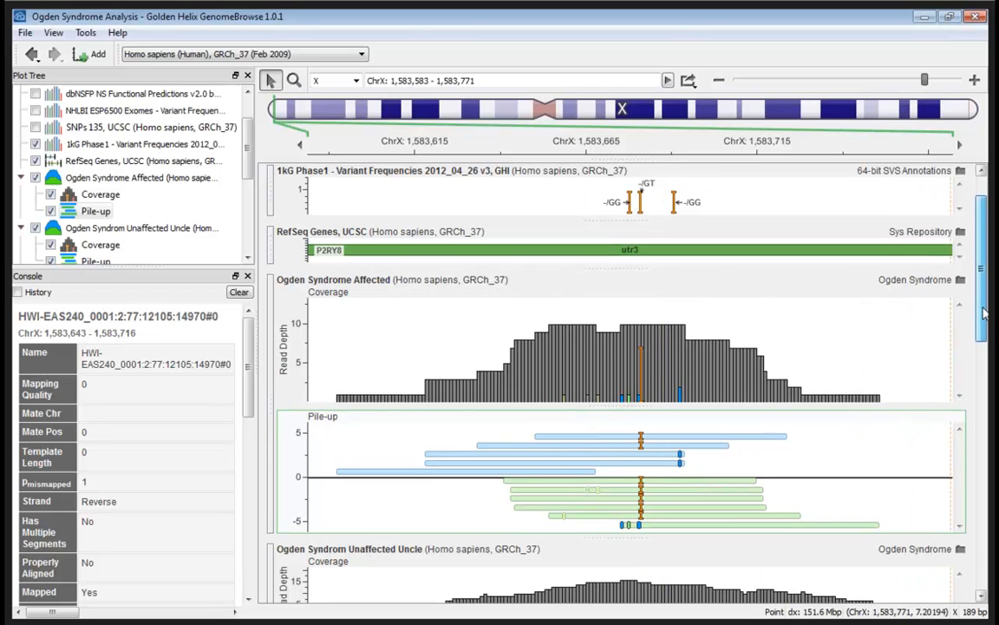
# Show the Segmental Duplications - All Super Dups track above the OMIM Genes track.
pyautogui.scroll(2, 870, 274)
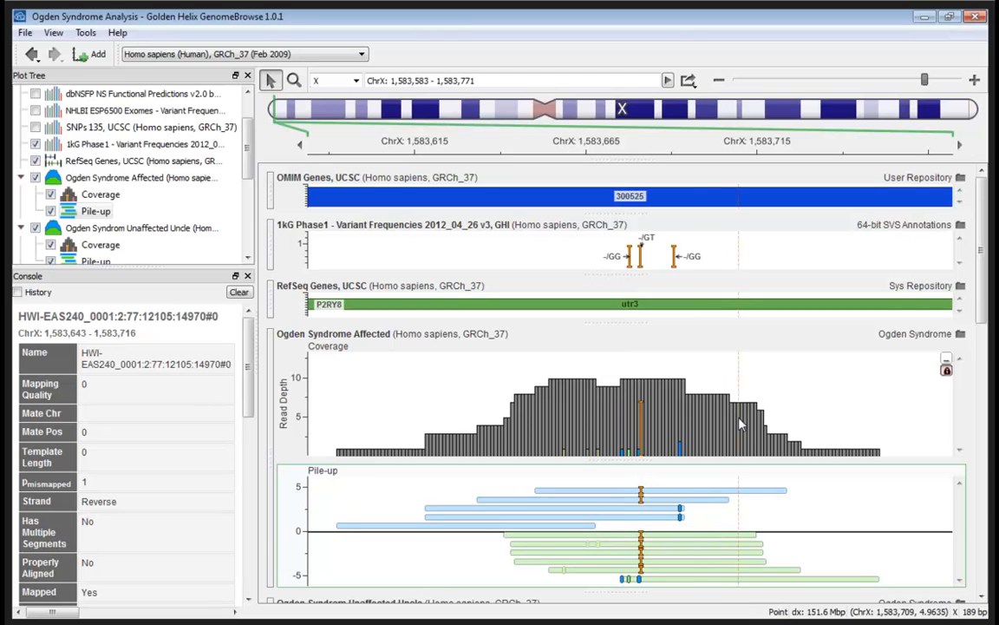
pyautogui.scroll(3, 665, 417)
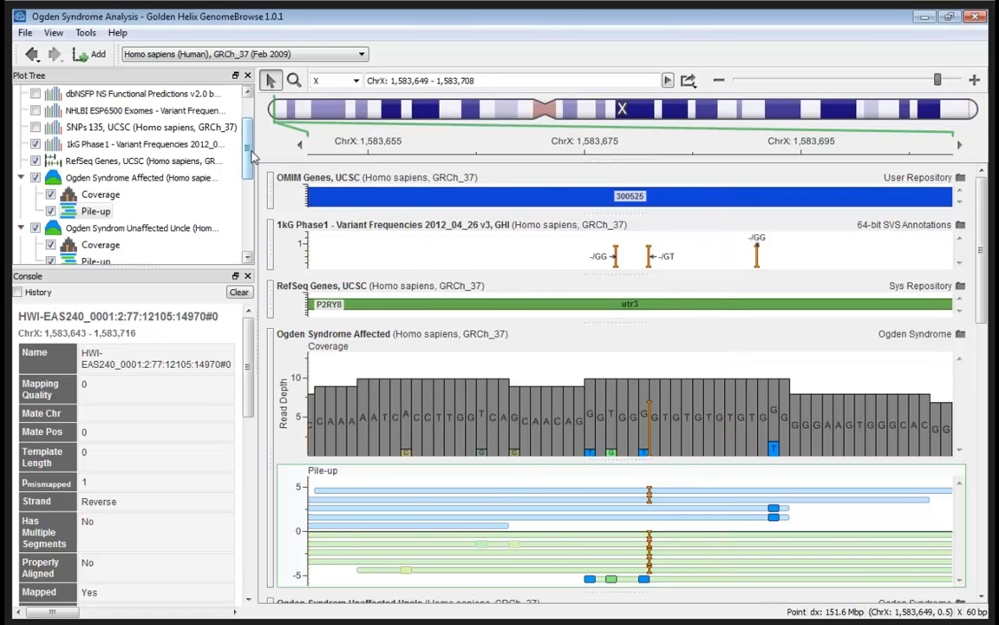
pyautogui.scroll(1, 248, 139)
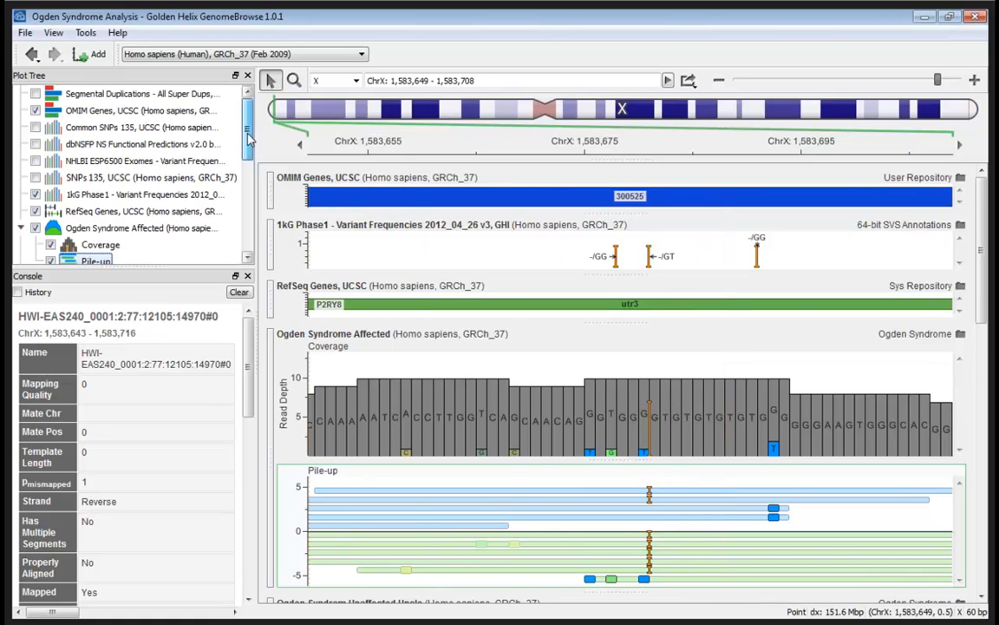
pyautogui.click(36, 93)
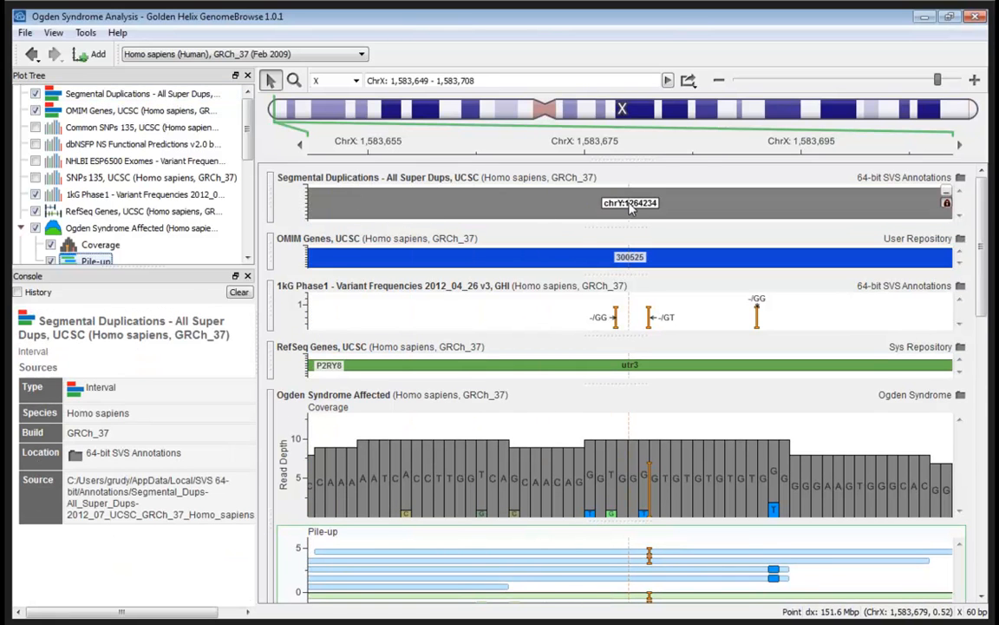
# Select the chrY:1264234 segmental duplication and examine its details down to the match fractions.
pyautogui.scroll(-5, 629, 208)
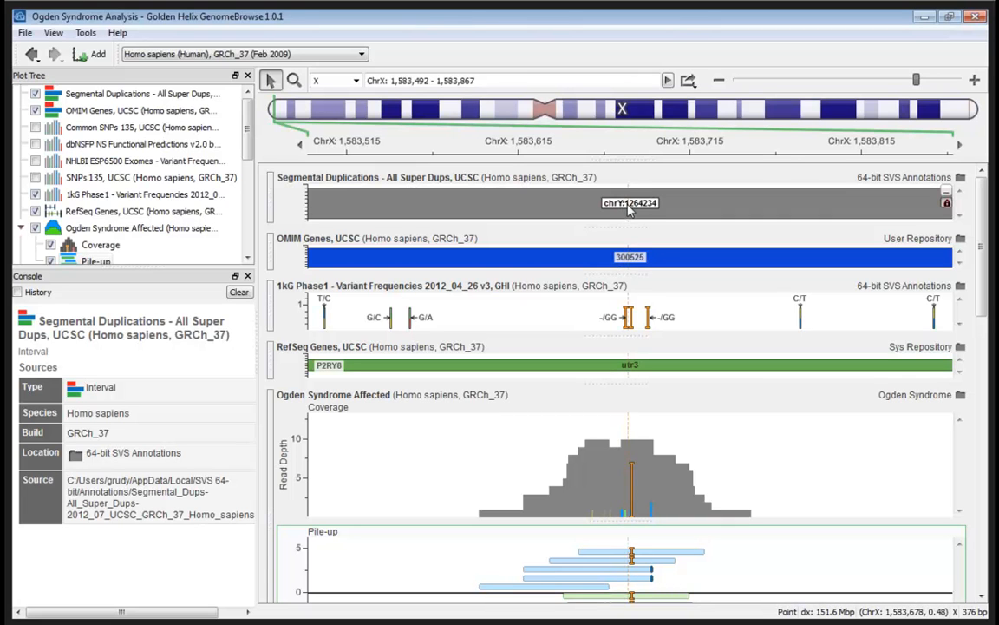
pyautogui.click(625, 208)
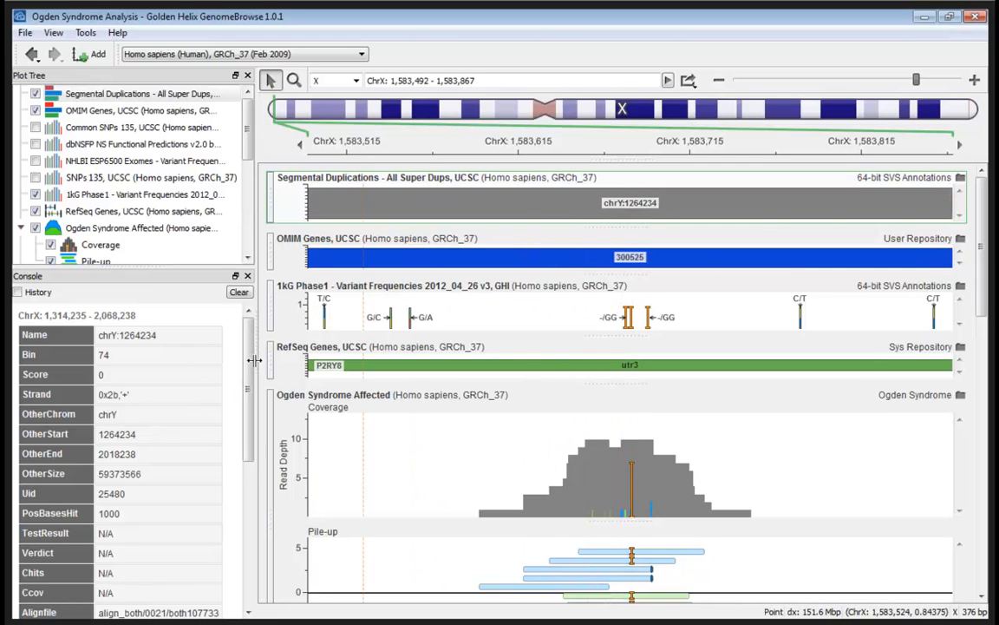
pyautogui.moveTo(247, 377); pyautogui.dragTo(247, 458)
pyautogui.scroll(-2, 200, 553)
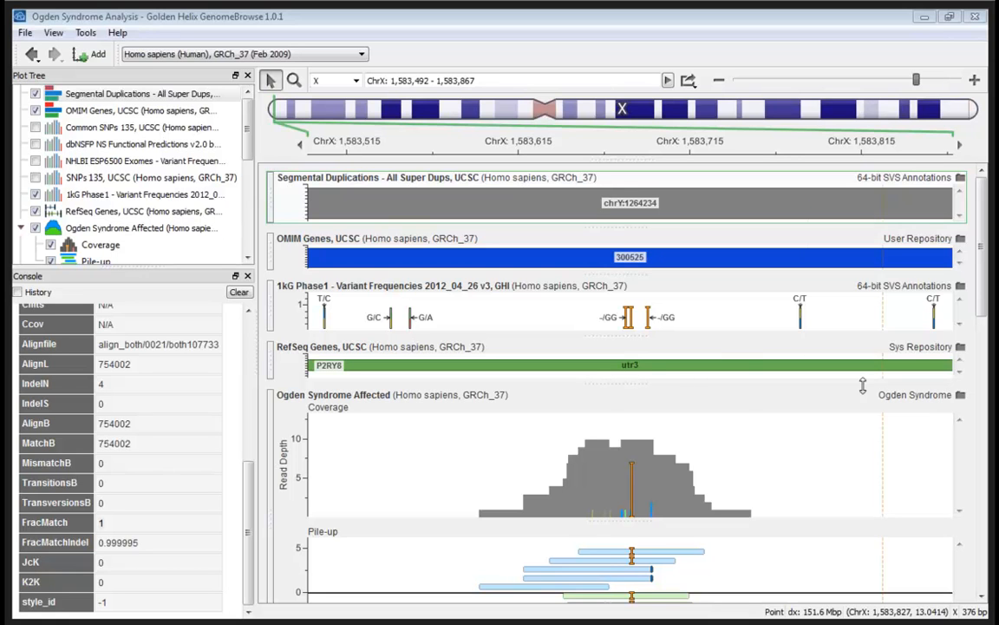
# Go to the region ChrX: 135,474,229 - 135,474,690.
pyautogui.moveTo(507, 83); pyautogui.dragTo(262, 63)
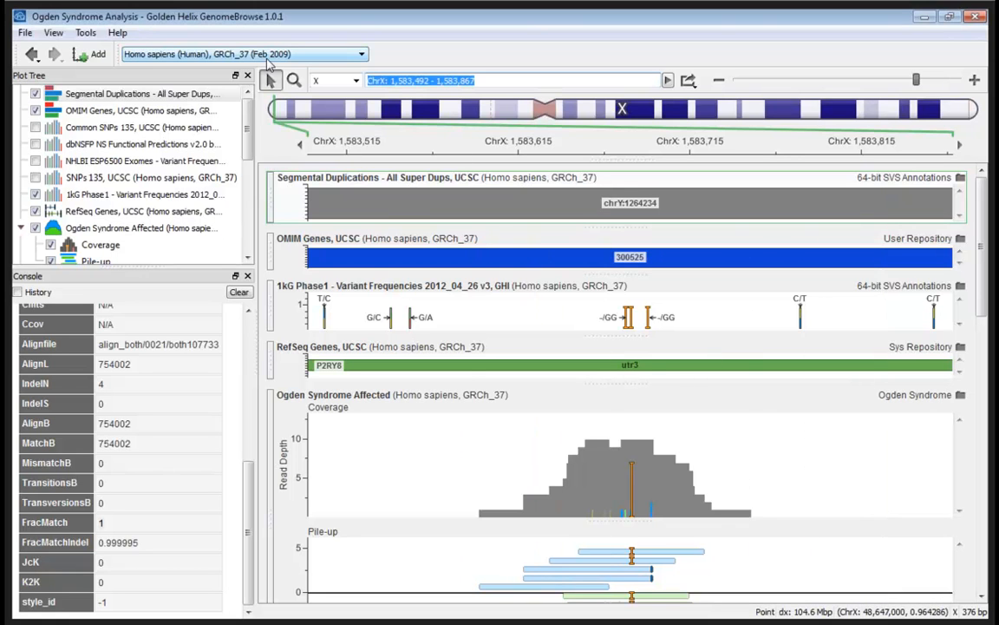
pyautogui.write('ChrX: 135,474,229 - 135,474,690')
pyautogui.press('Return')
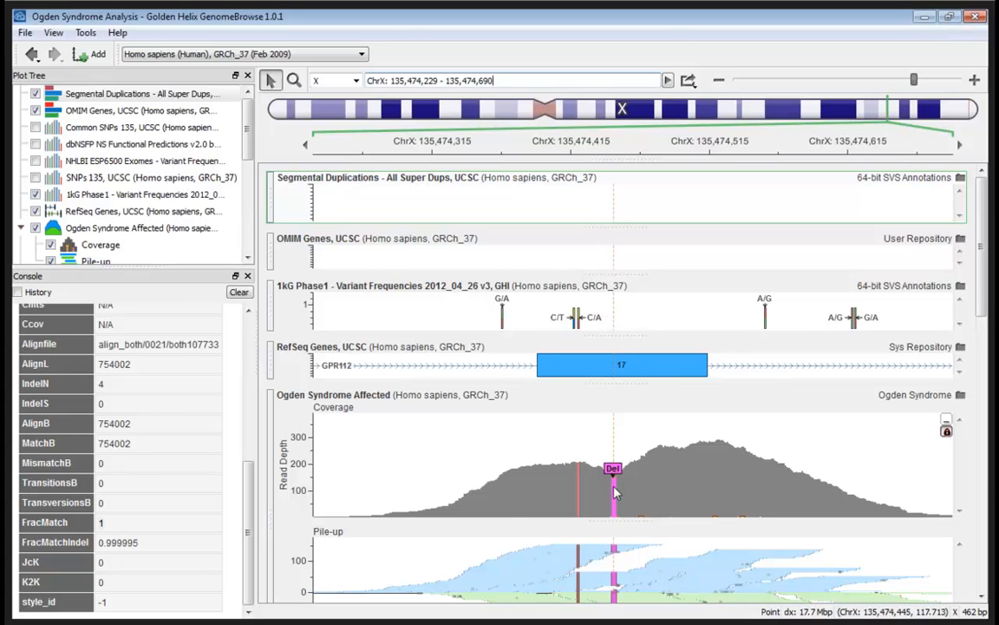
# Zoom in to base level on the 3-base deletion in GPR112 exon 17 and select an Affected read spanning it to check its mapping quality.
pyautogui.scroll(4, 613, 492)
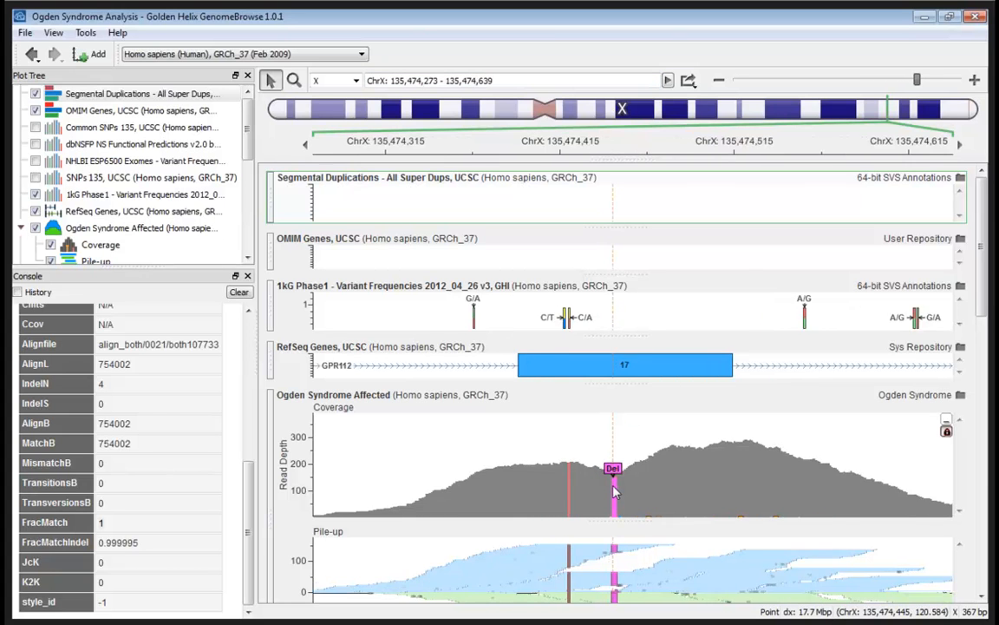
pyautogui.scroll(2, 619, 492)
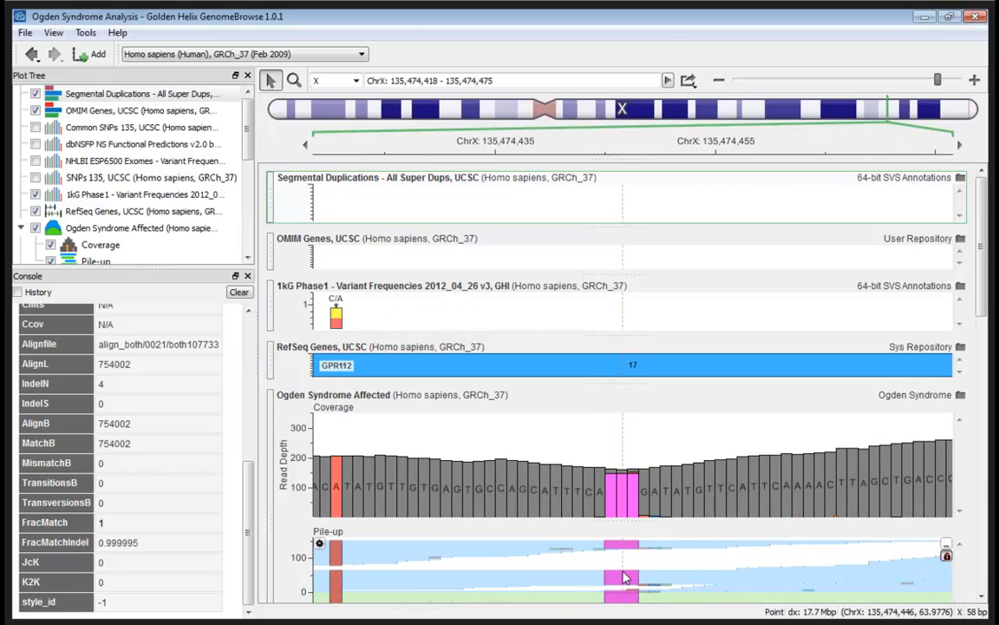
pyautogui.scroll(2, 622, 555)
pyautogui.scroll(2, 623, 573)
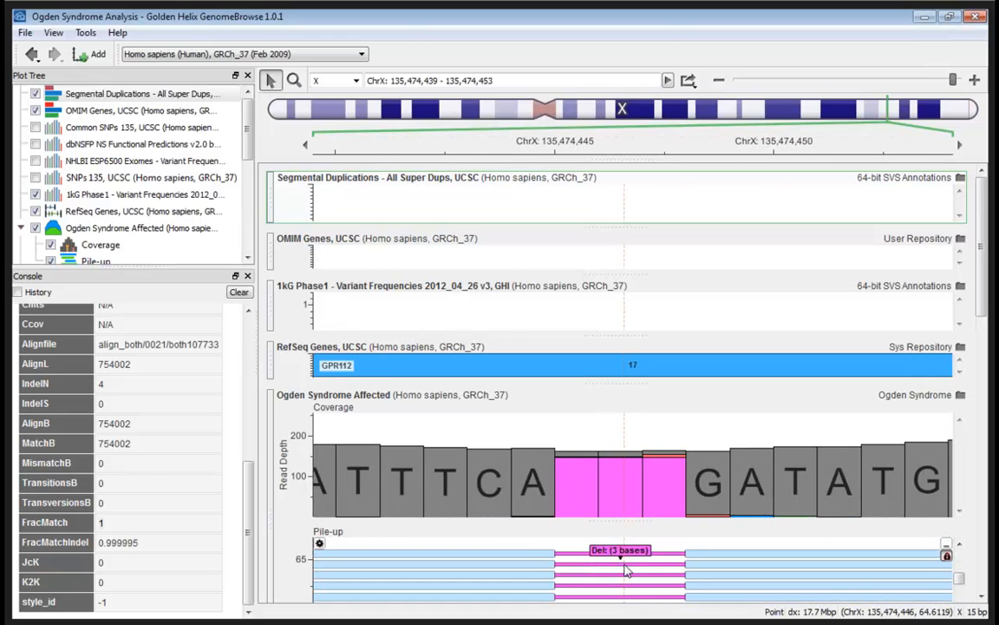
pyautogui.click(531, 558)
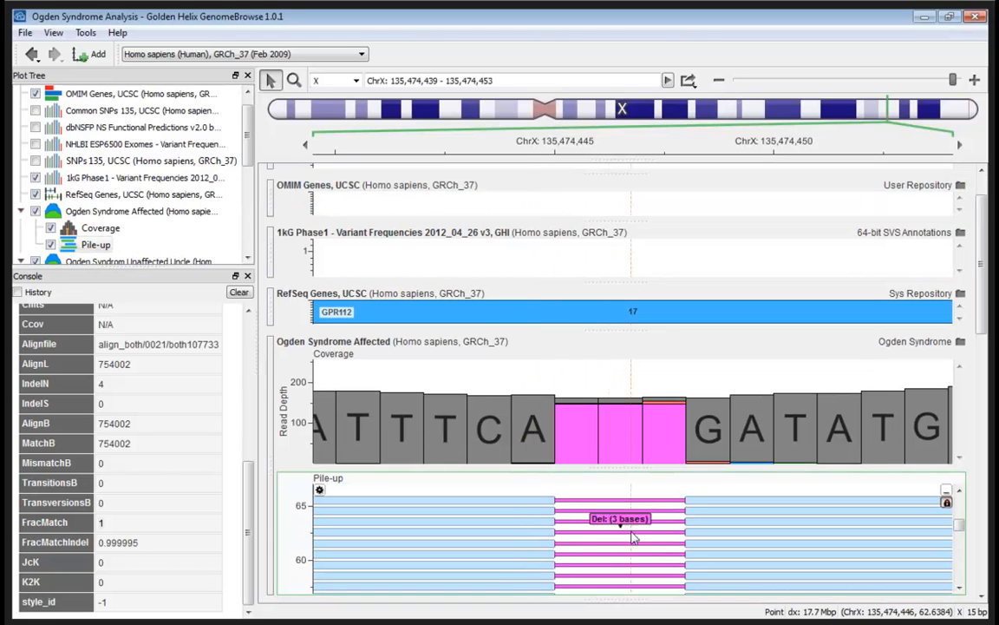
pyautogui.click(543, 538)
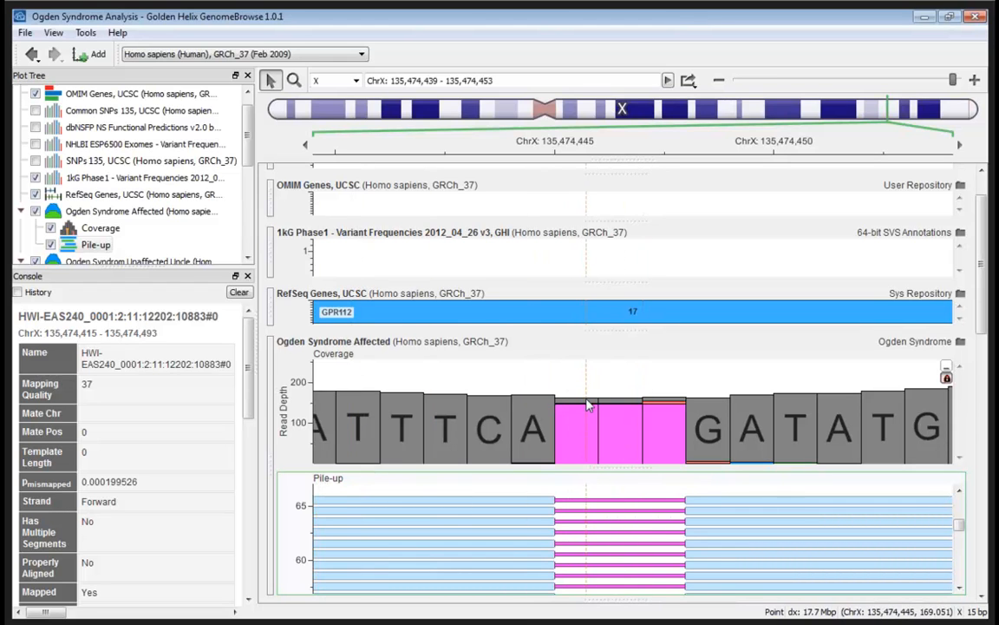
# Show the SNPs 135 track and zoom in on its GAT deletion variants over GPR112 exon 17 to compare them with the Affected coverage.
pyautogui.scroll(-5, 587, 410)
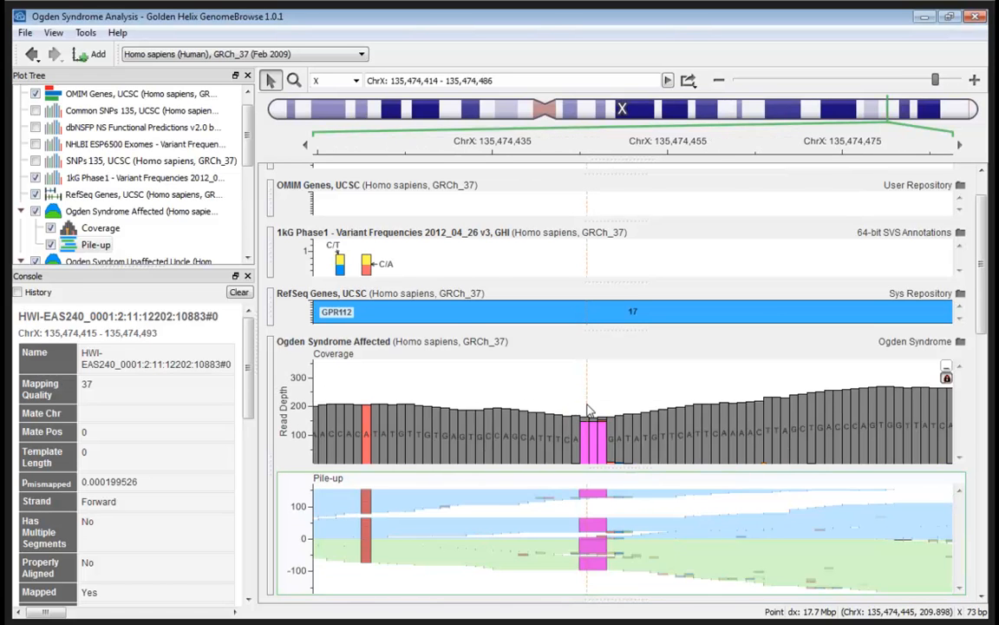
pyautogui.scroll(-3, 587, 409)
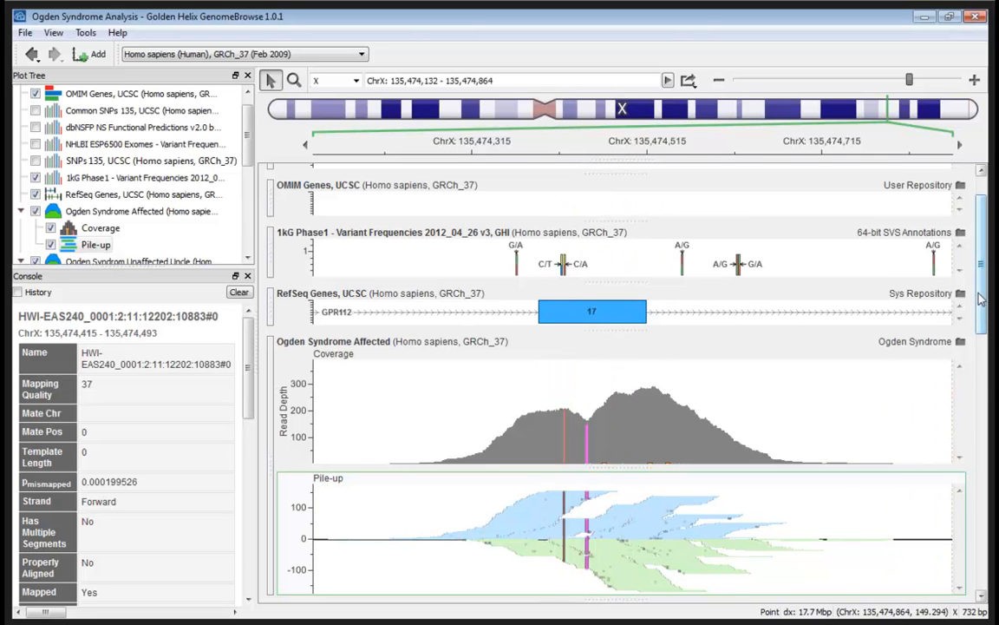
pyautogui.moveTo(984, 298); pyautogui.dragTo(967, 278)
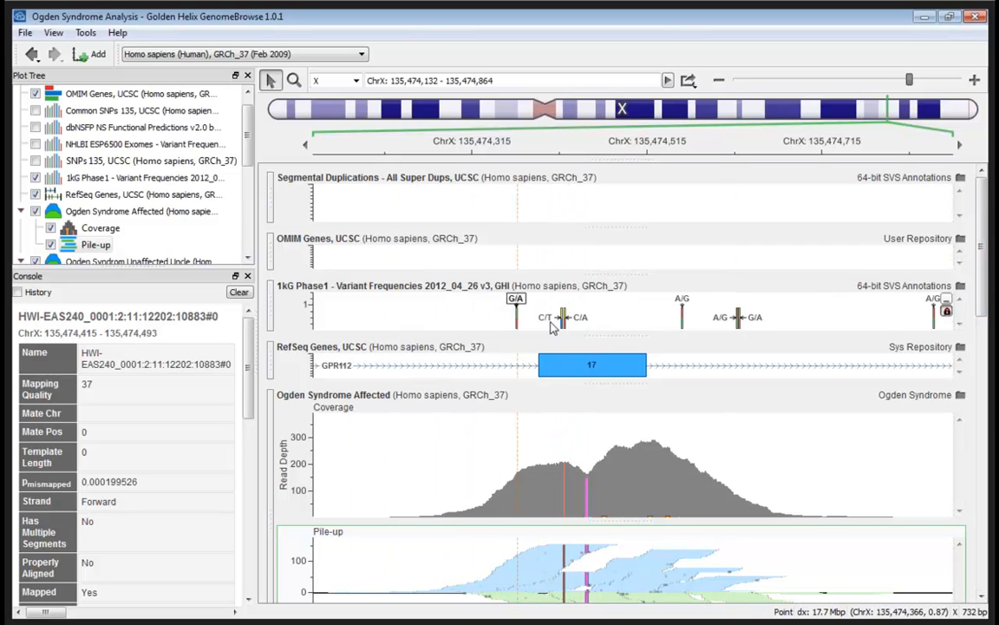
pyautogui.scroll(2, 593, 321)
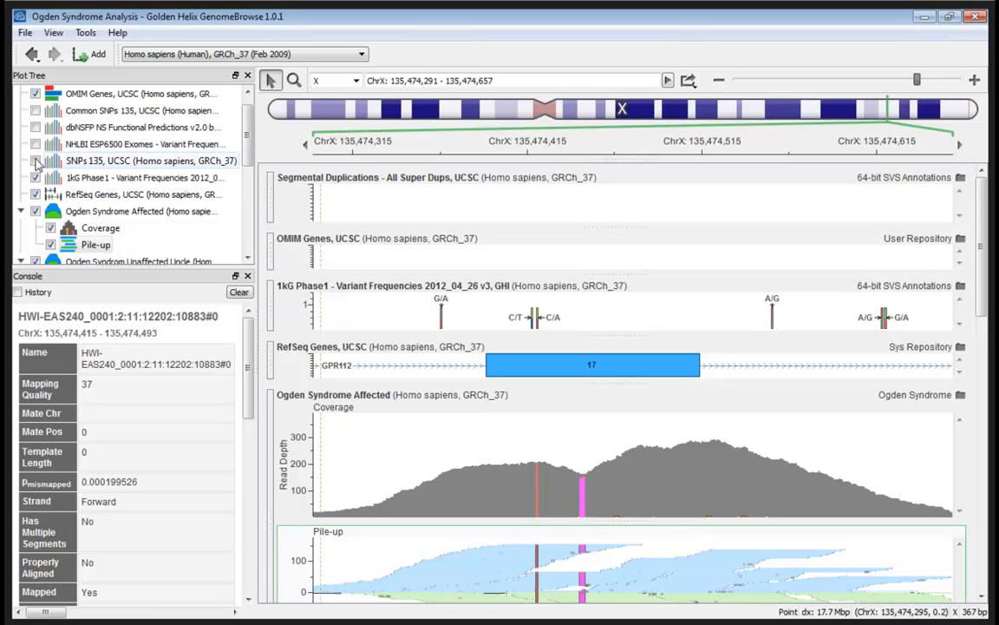
pyautogui.click(36, 161)
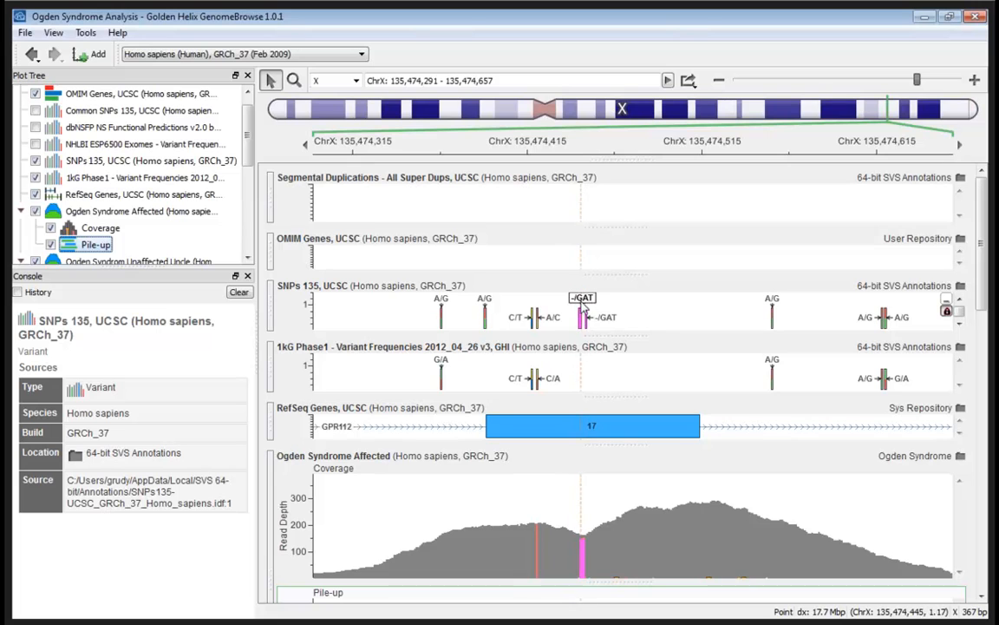
pyautogui.scroll(3, 580, 306)
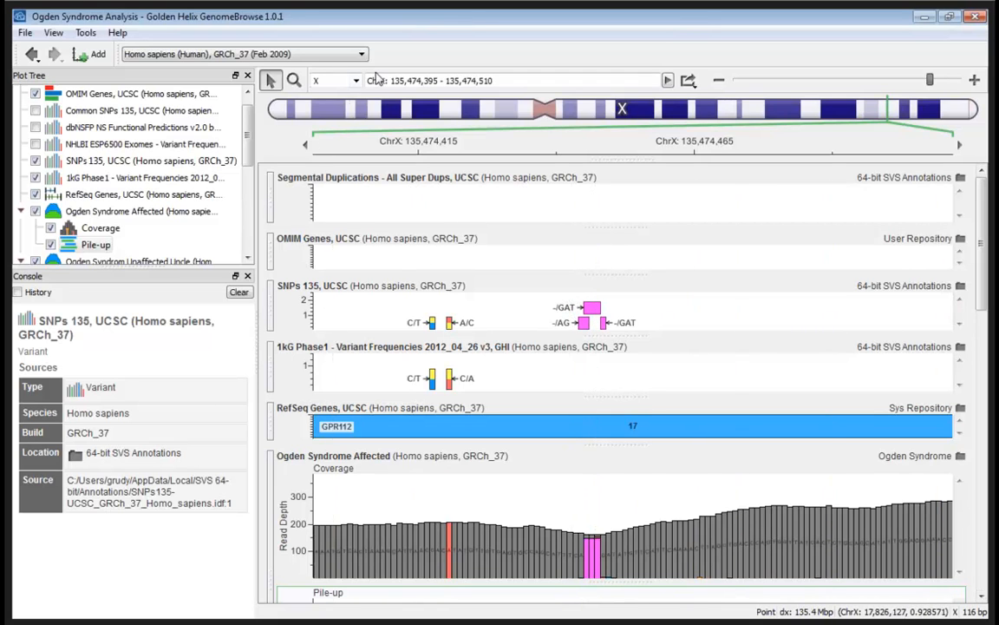
# Go to the NAA10 gene and hide the OMIM Genes and Segmental Duplications tracks.
pyautogui.click(405, 81)
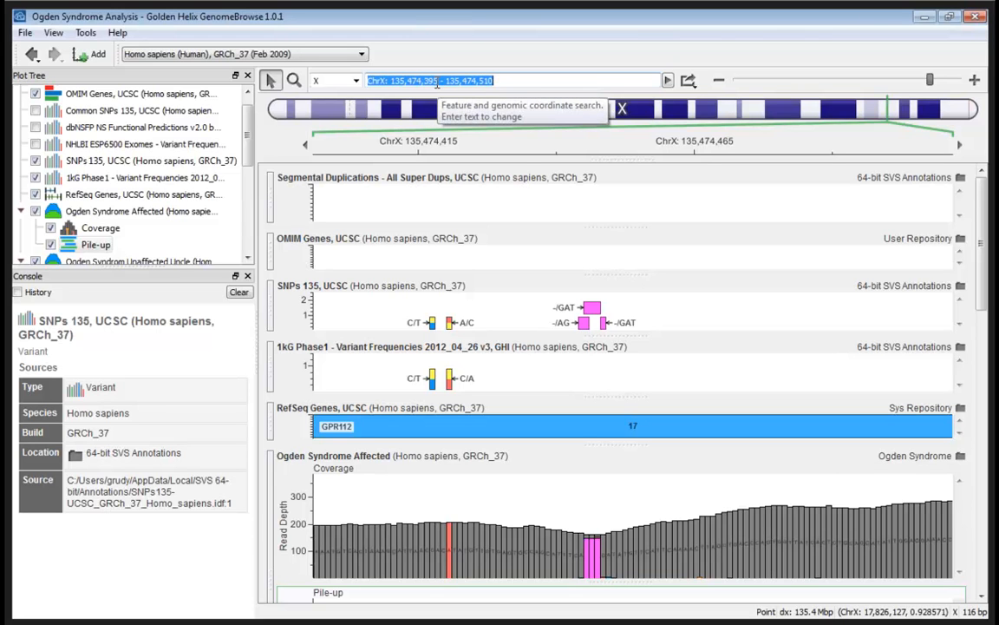
pyautogui.write('naa10')
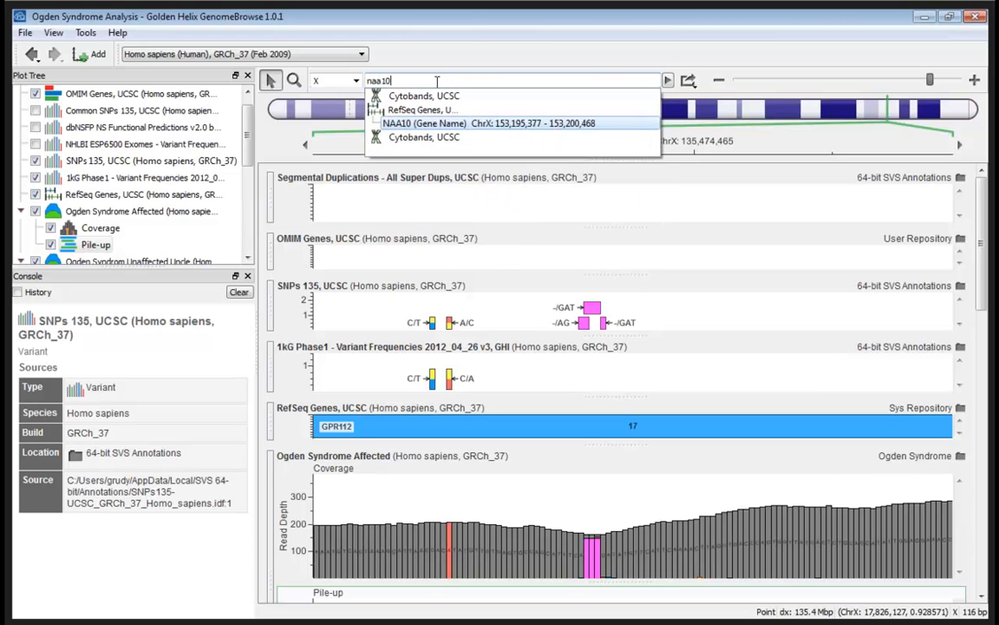
pyautogui.press('Return')
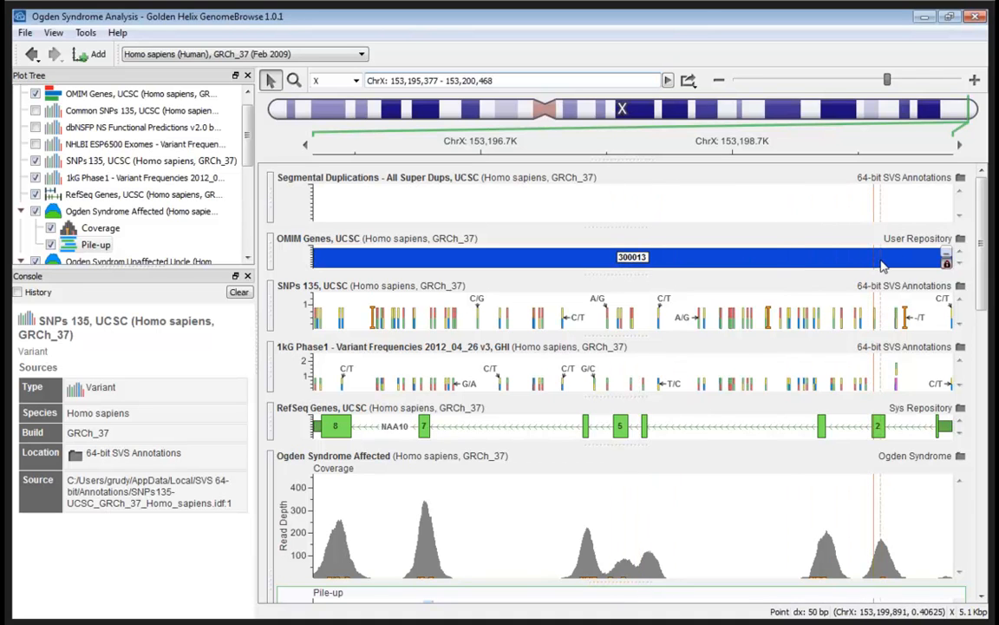
pyautogui.click(947, 257)
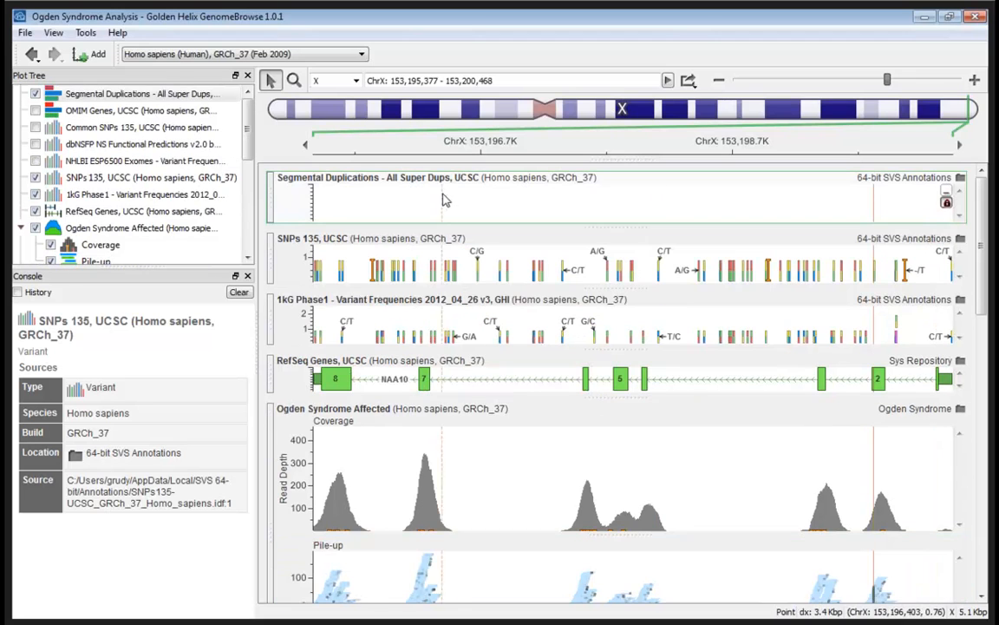
pyautogui.click(948, 198)
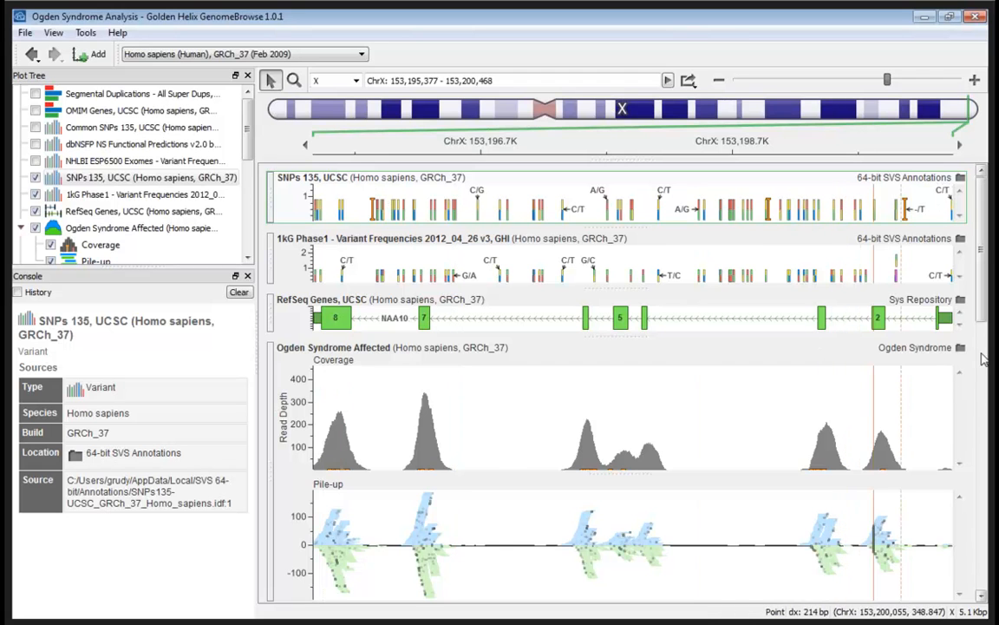
# Zoom in on NAA10 exon 2 and display the details of the C/G SNP over it in the SNPs 135 track.
pyautogui.moveTo(984, 249); pyautogui.dragTo(984, 318)
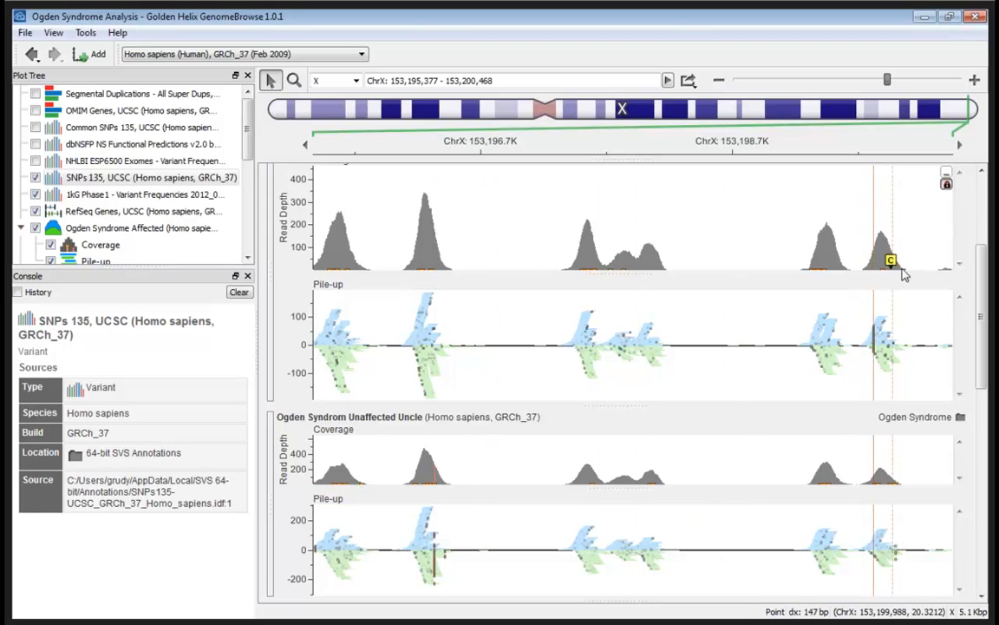
pyautogui.scroll(3, 867, 301)
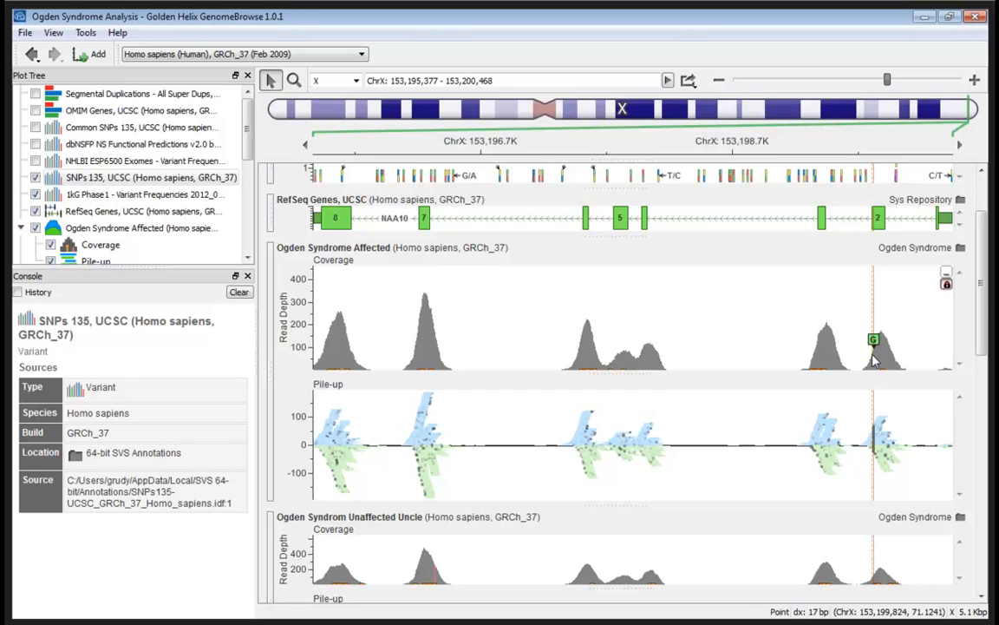
pyautogui.scroll(5, 874, 361)
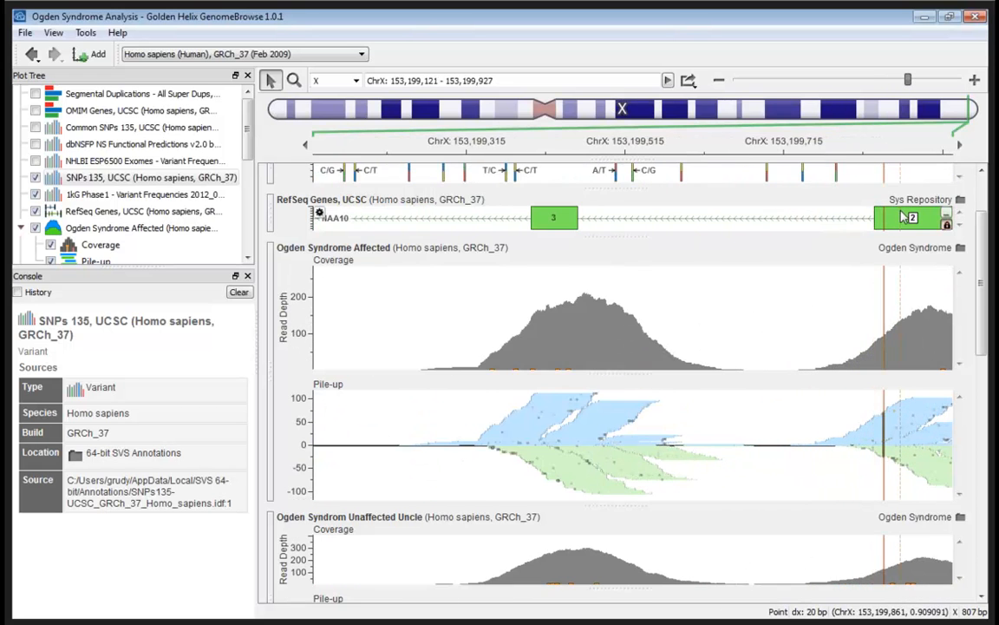
pyautogui.click(906, 217)
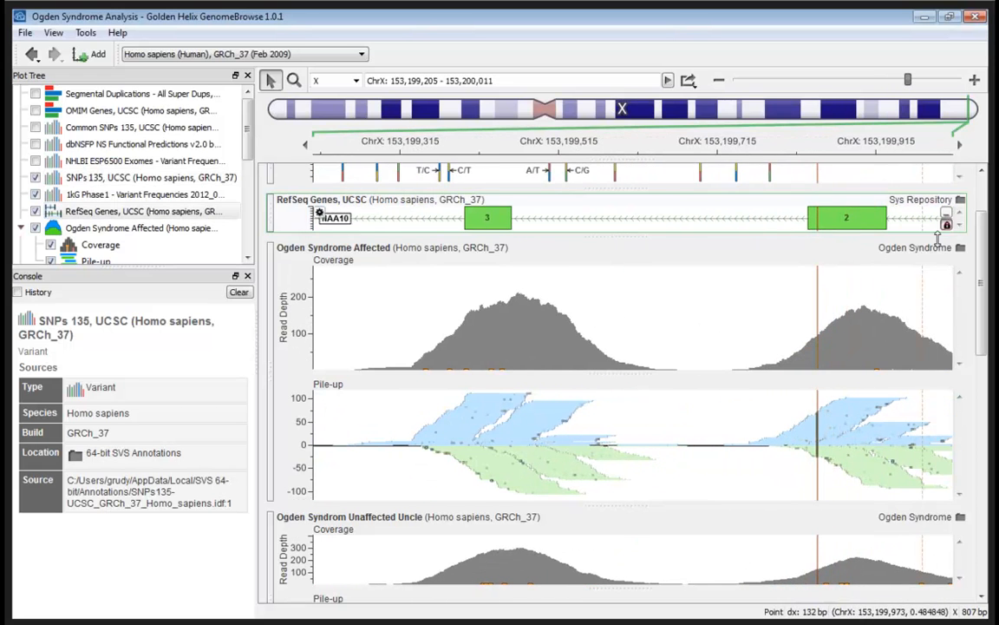
pyautogui.scroll(3, 983, 299)
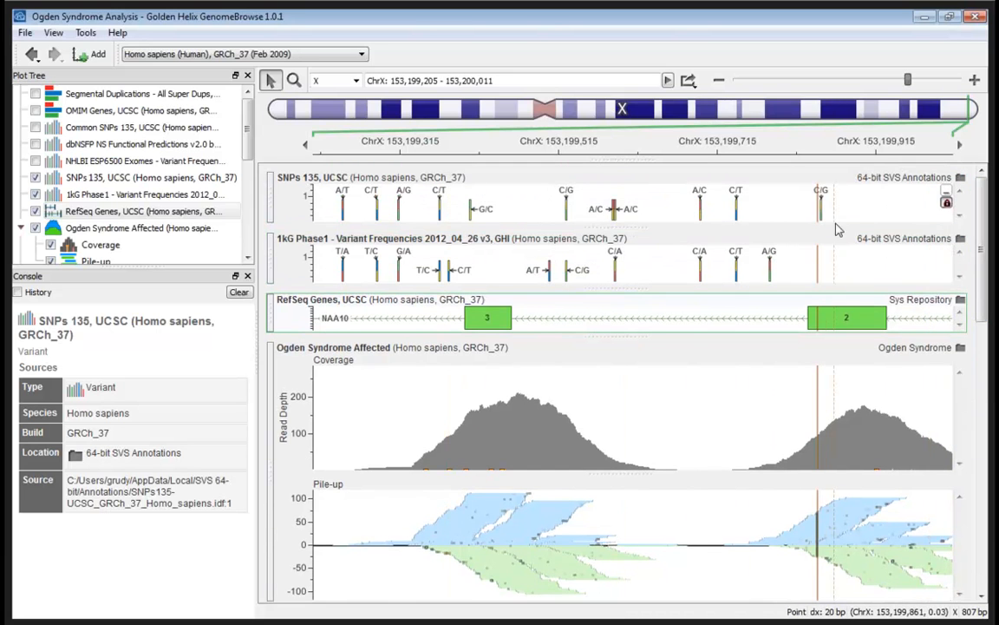
pyautogui.click(822, 212)
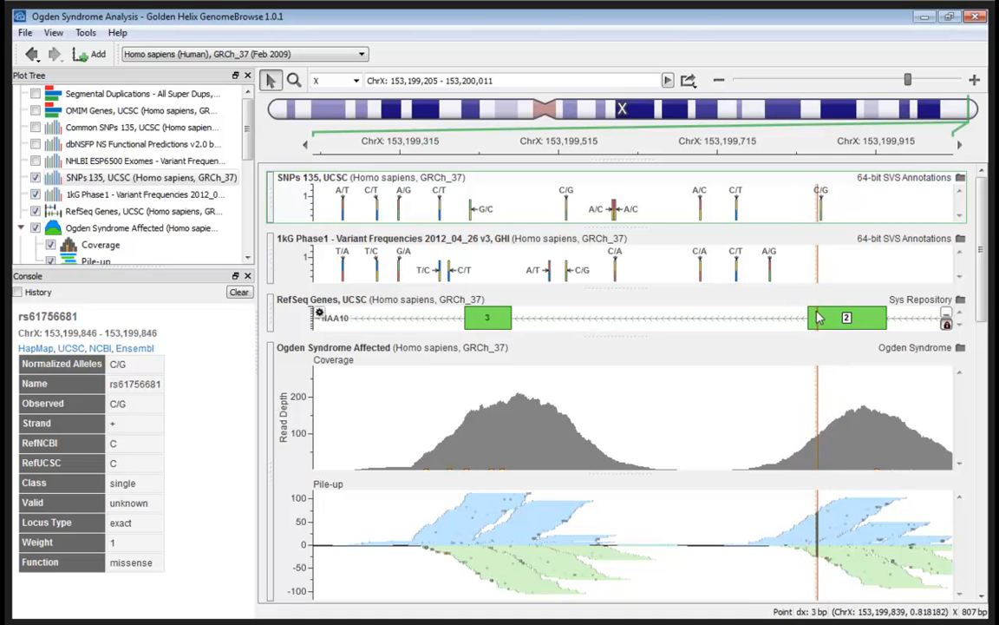
# Zoom in to base level on the Affected sample's variant in NAA10 exon 2 and clear the mouse anchor.
pyautogui.scroll(3, 821, 321)
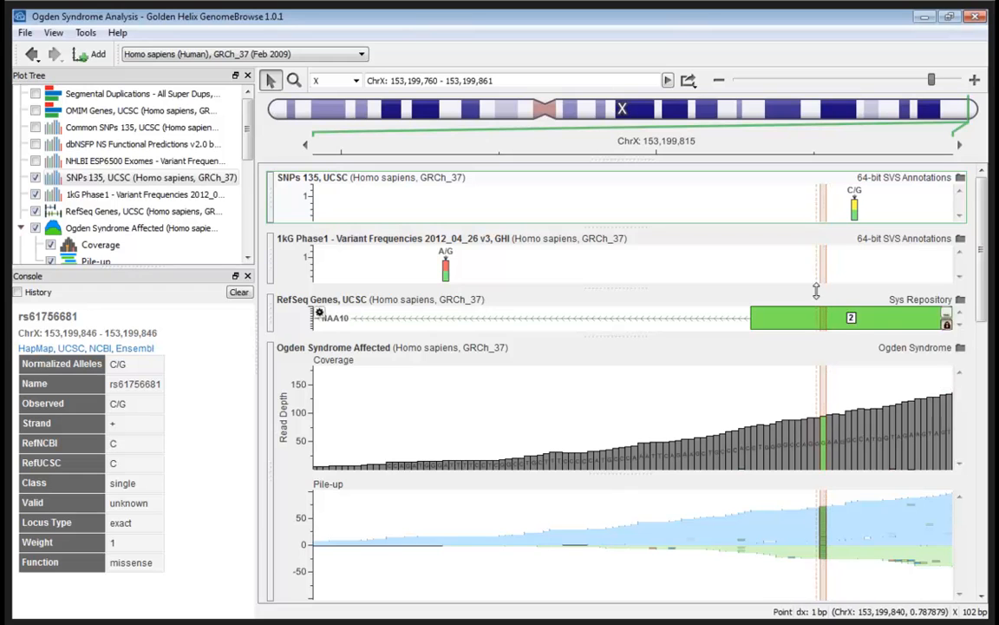
pyautogui.rightClick(813, 257)
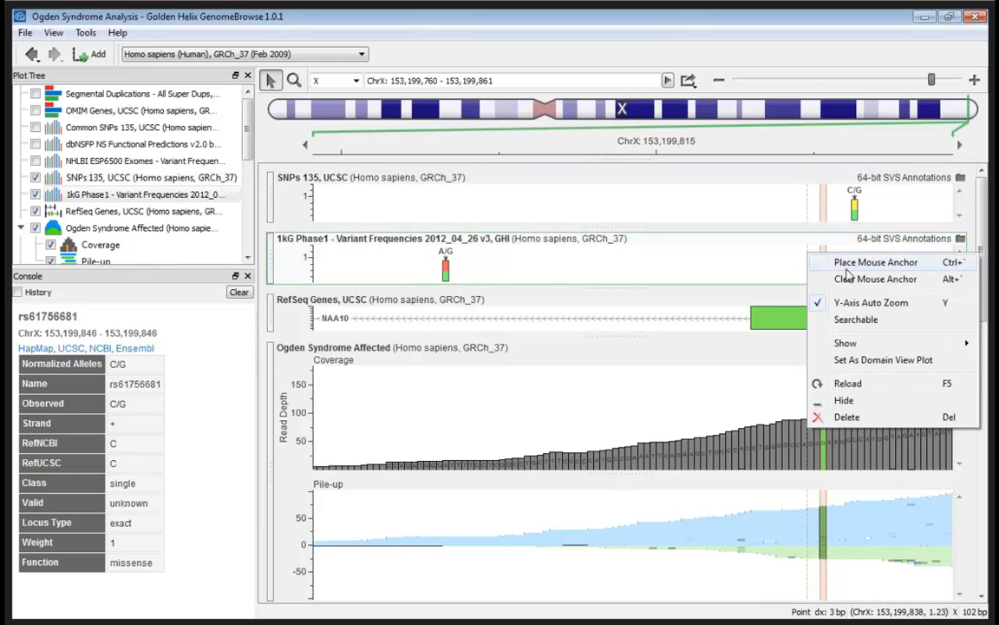
pyautogui.click(850, 281)
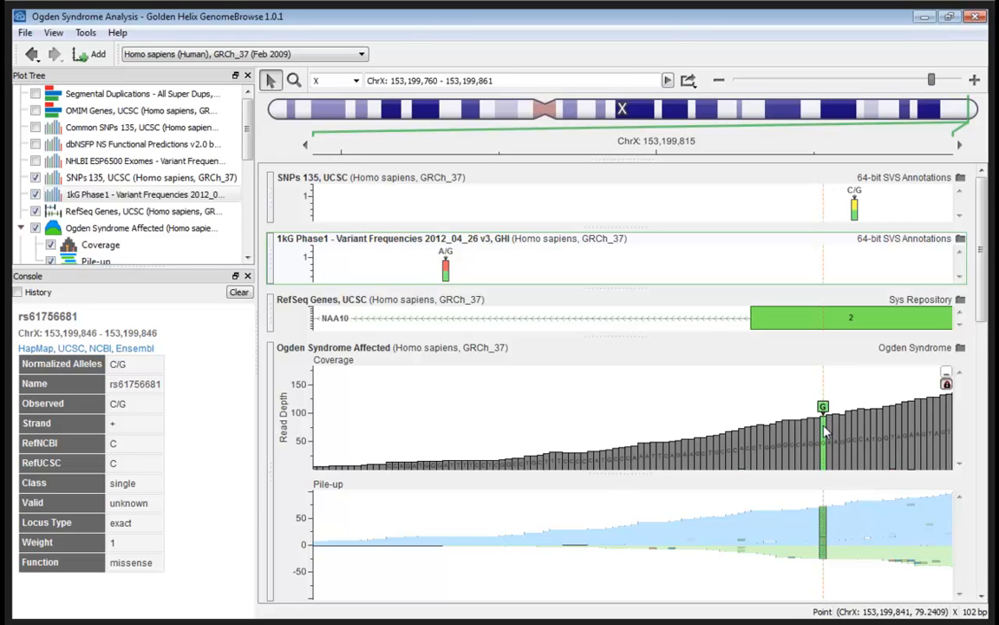
# Check the mapping quality of an Affected read carrying the G mismatch in exon 2 and the coverage counts at that base.
pyautogui.scroll(3, 822, 520)
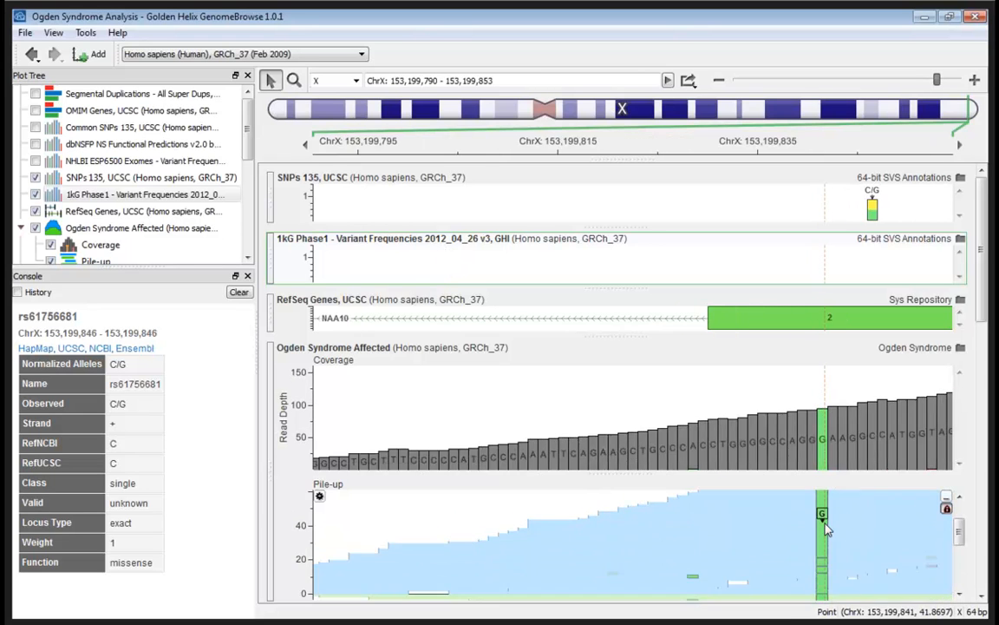
pyautogui.scroll(1, 822, 529)
pyautogui.scroll(-3, 822, 533)
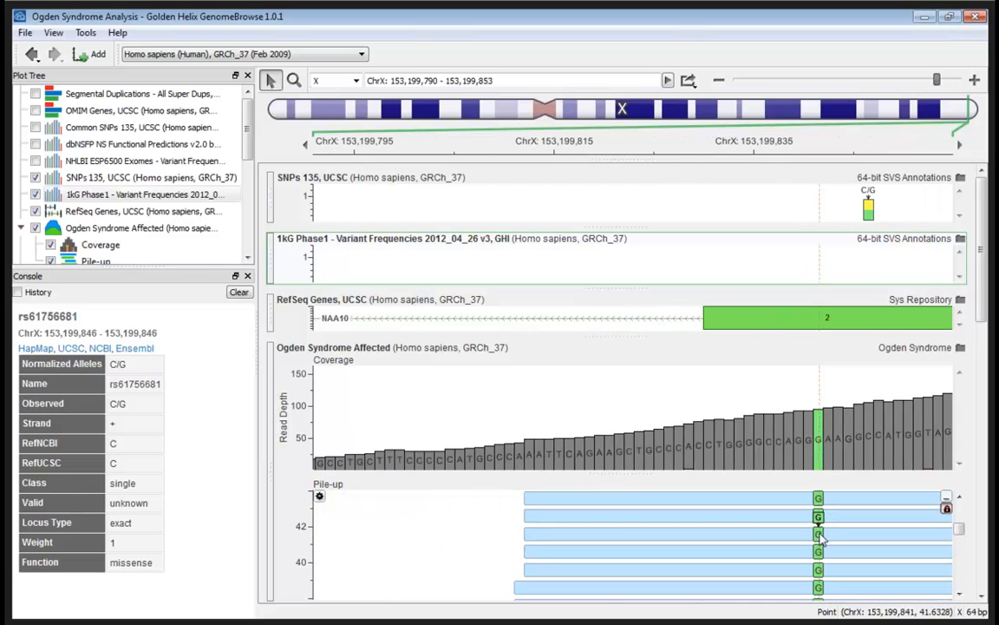
pyautogui.click(819, 536)
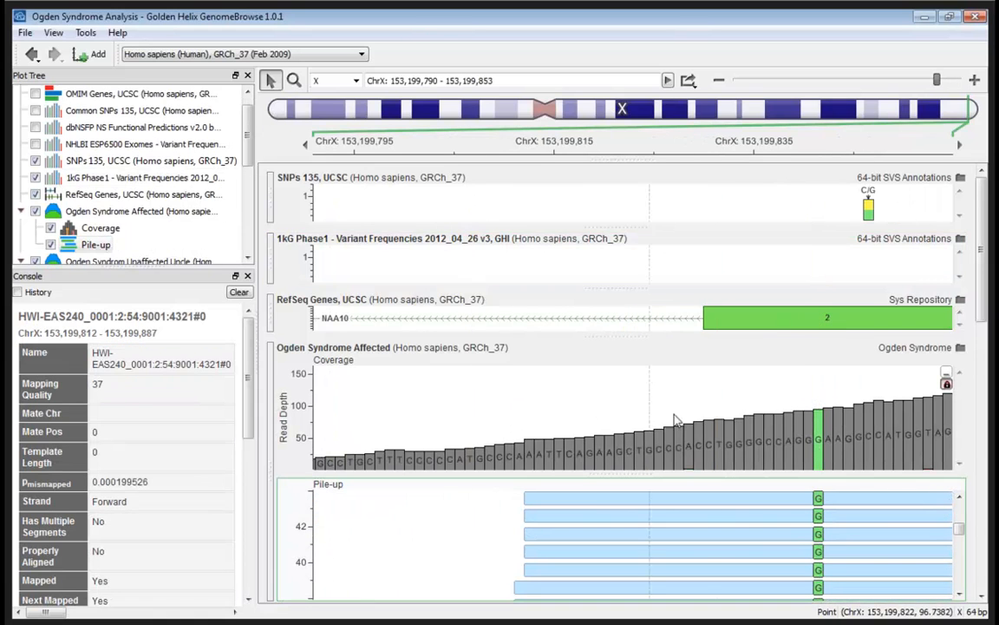
pyautogui.click(821, 431)
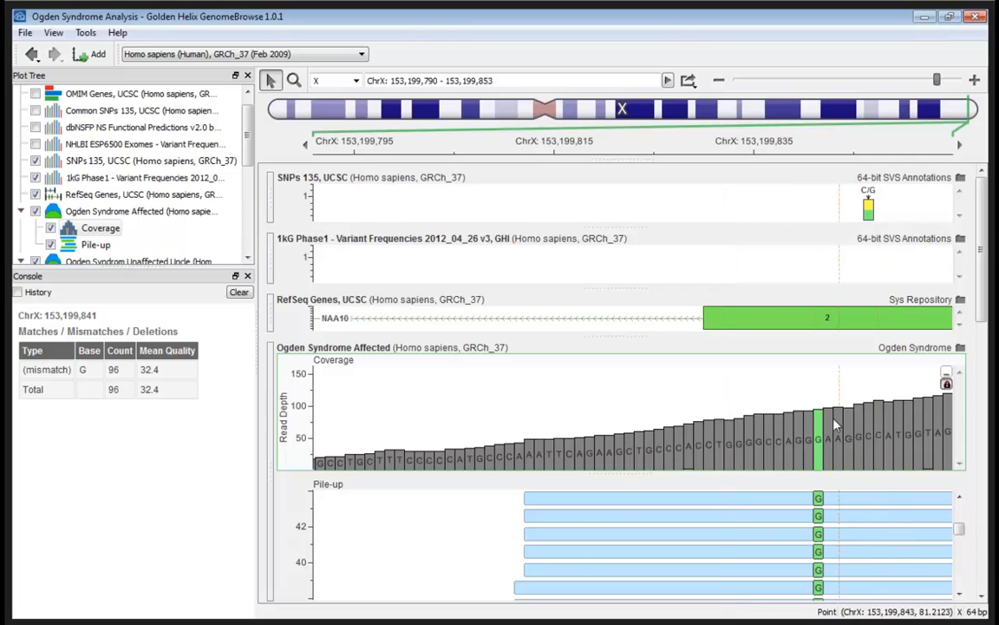
# Compare the exon 2 variant in the Unaffected Mother and Grandmother tracks with the Affected sample.
pyautogui.scroll(-2, 821, 431)
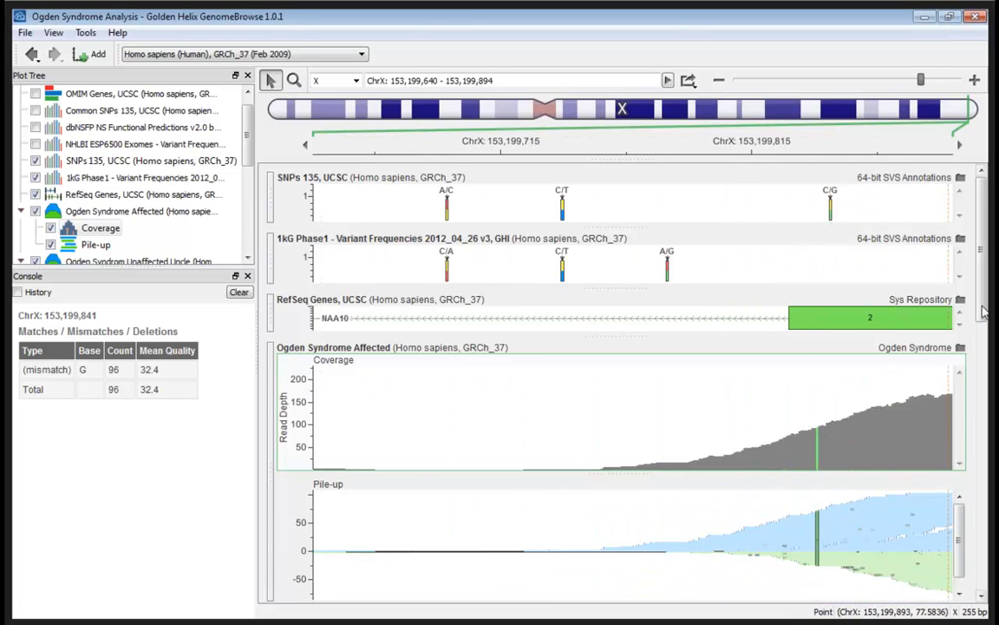
pyautogui.moveTo(983, 258); pyautogui.dragTo(976, 469)
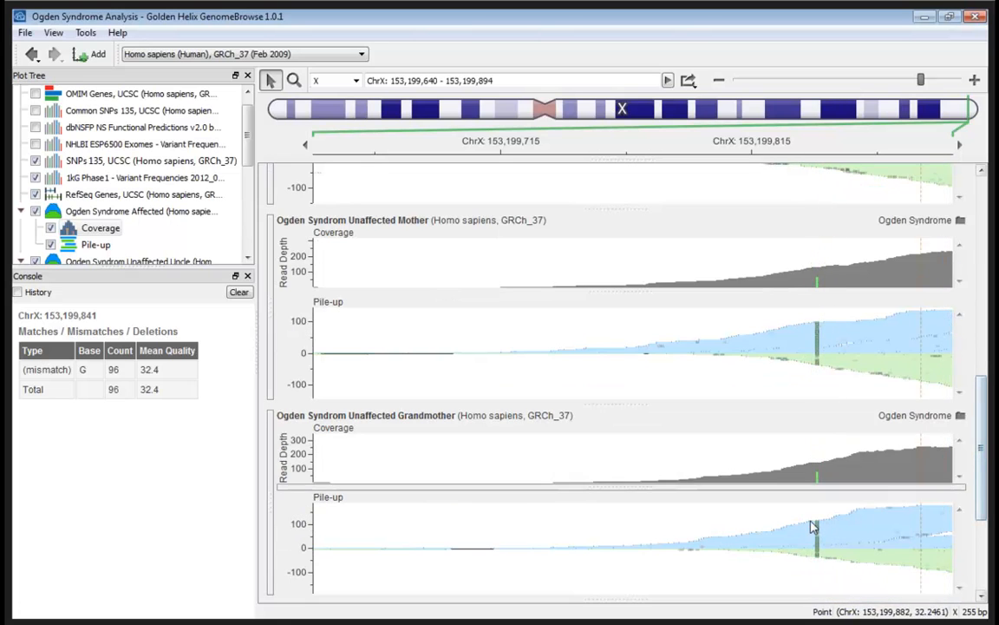
pyautogui.moveTo(981, 457); pyautogui.dragTo(982, 258)
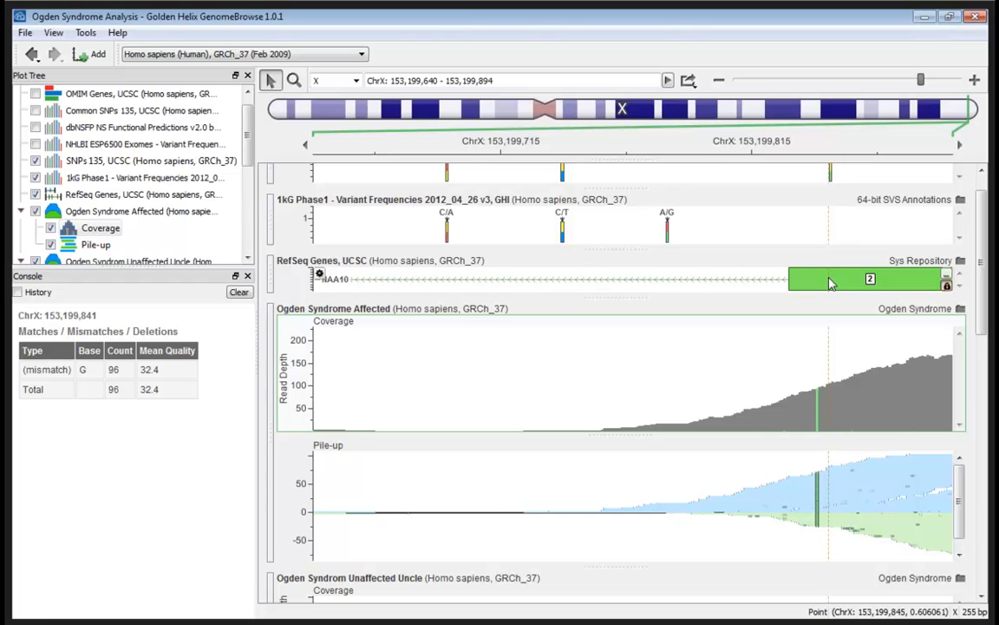
# View the whole NAA10 gene and compare the variants near exons 7 and 2 across the Affected, Uncle, Mother, Grandmother and Brother tracks.
pyautogui.doubleClick(829, 283)
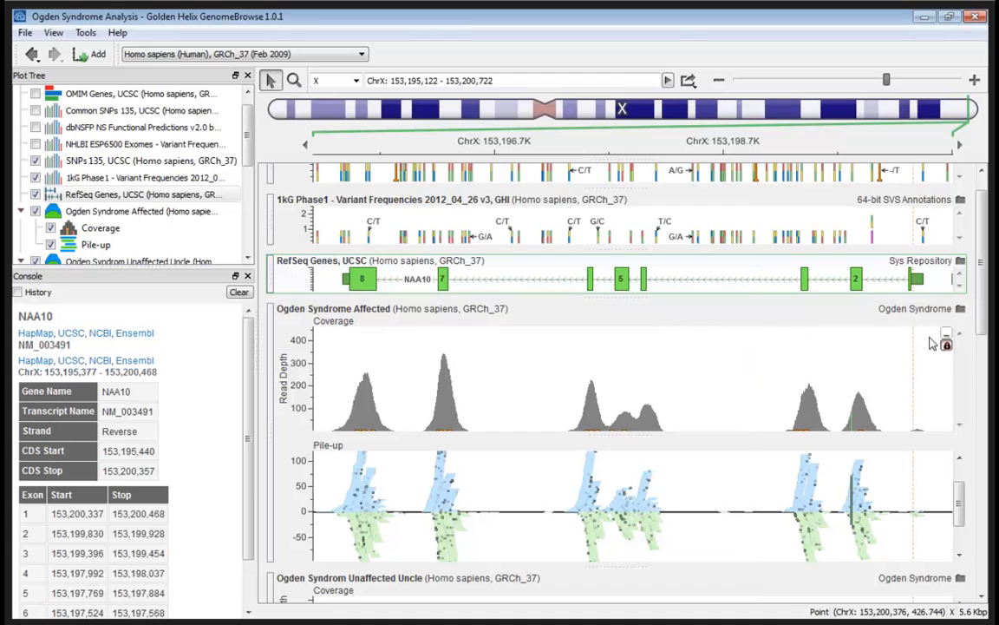
pyautogui.moveTo(984, 294); pyautogui.dragTo(984, 347)
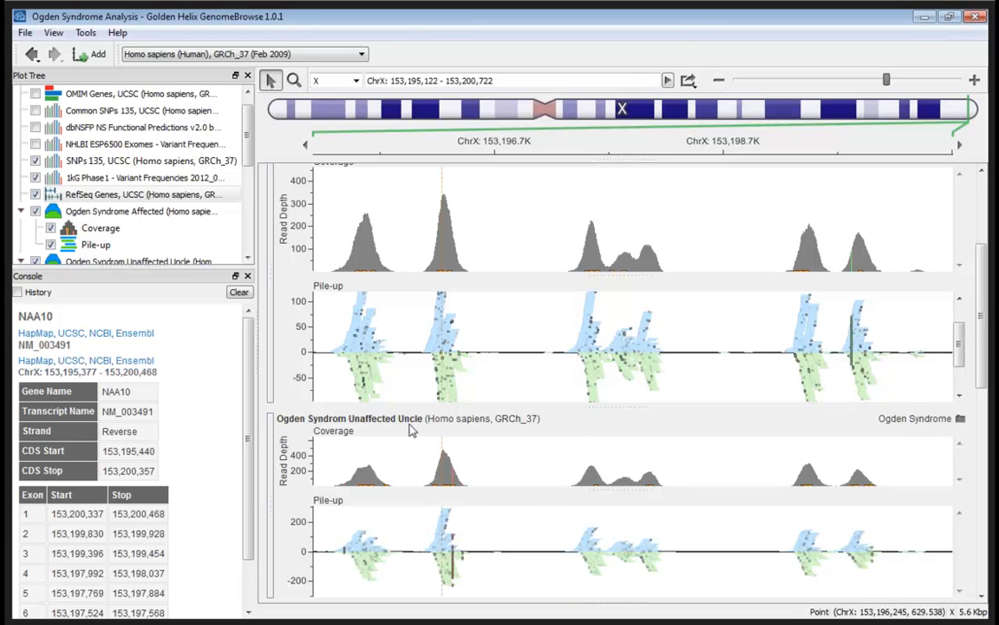
pyautogui.moveTo(984, 378); pyautogui.dragTo(975, 555)
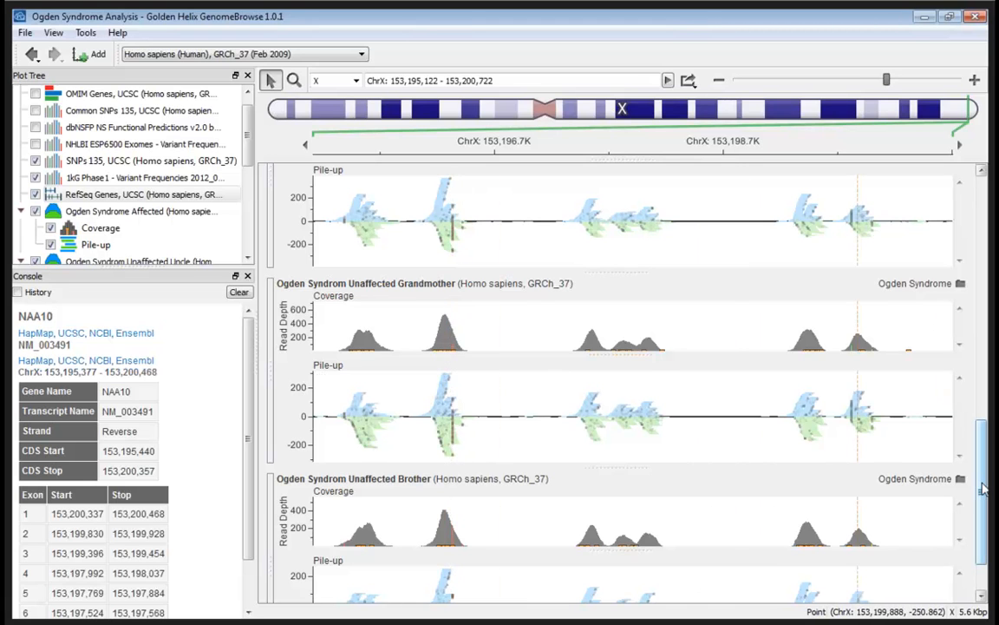
pyautogui.moveTo(983, 490); pyautogui.dragTo(979, 312)
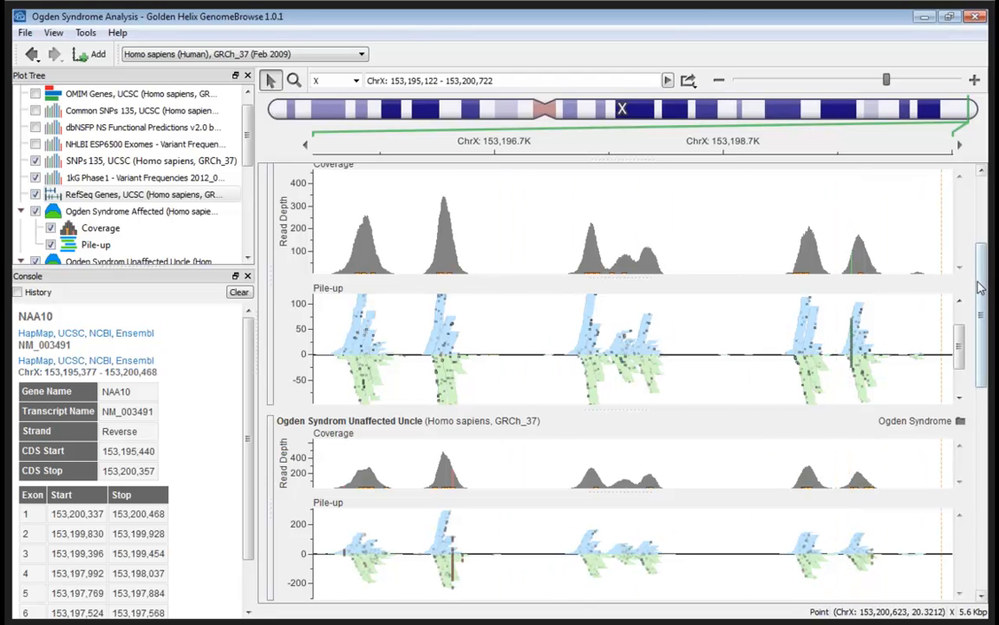
pyautogui.moveTo(978, 282); pyautogui.dragTo(978, 328)
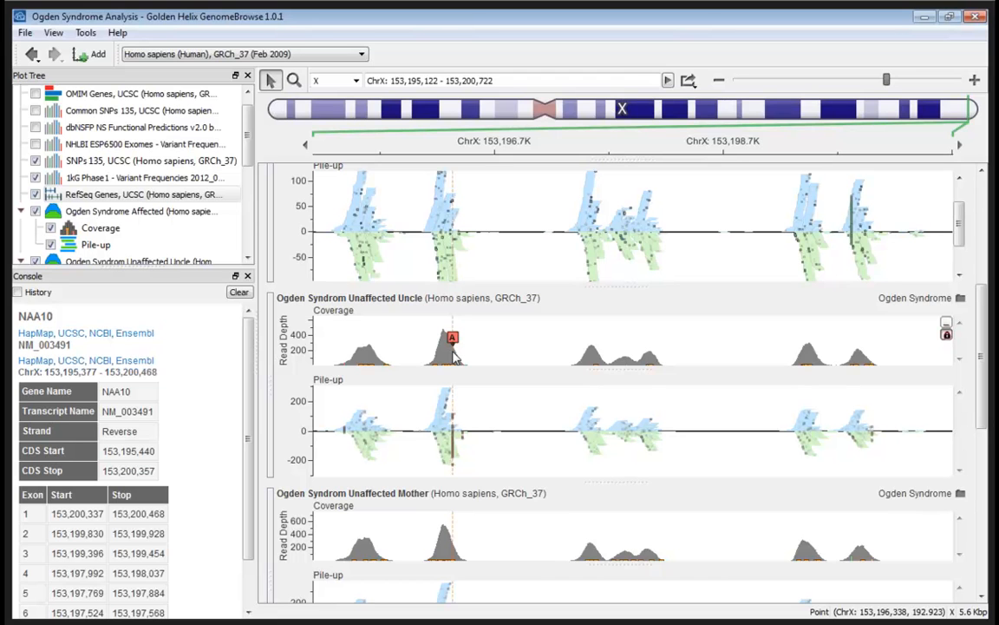
pyautogui.moveTo(983, 374); pyautogui.dragTo(983, 319)
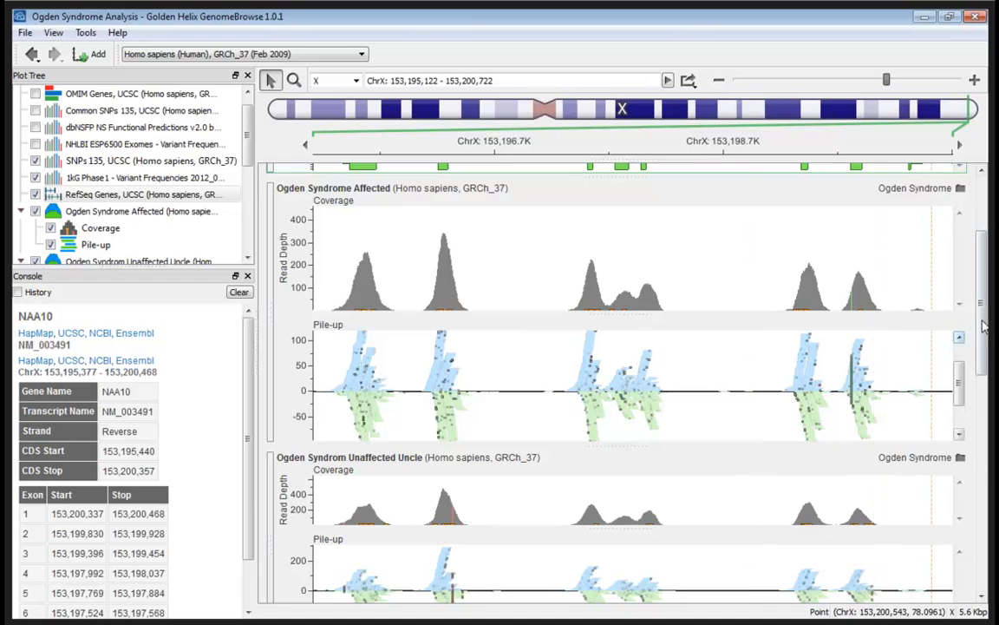
pyautogui.moveTo(986, 321); pyautogui.dragTo(986, 237)
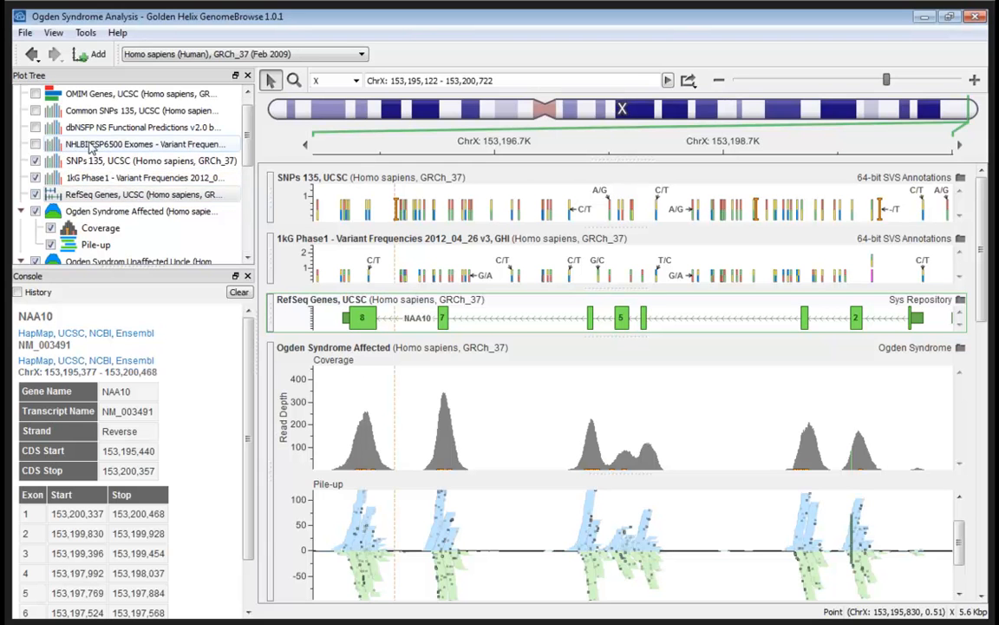
# Show the NHLBI ESP6500 Exomes variant frequencies track and select its G/A variant over NAA10 exon 3.
pyautogui.click(35, 143)
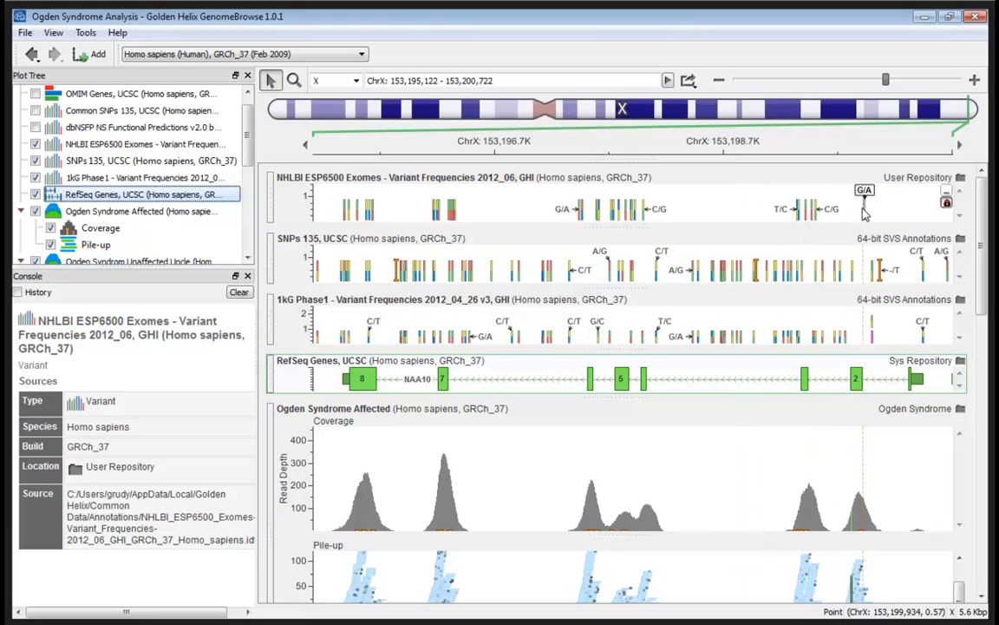
pyautogui.scroll(3, 802, 217)
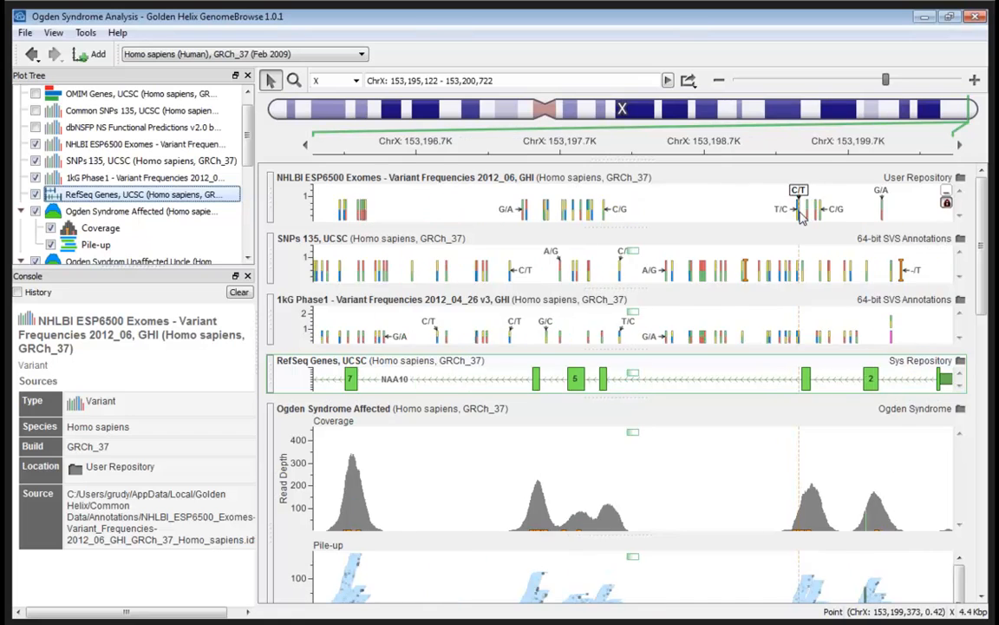
pyautogui.scroll(1, 808, 219)
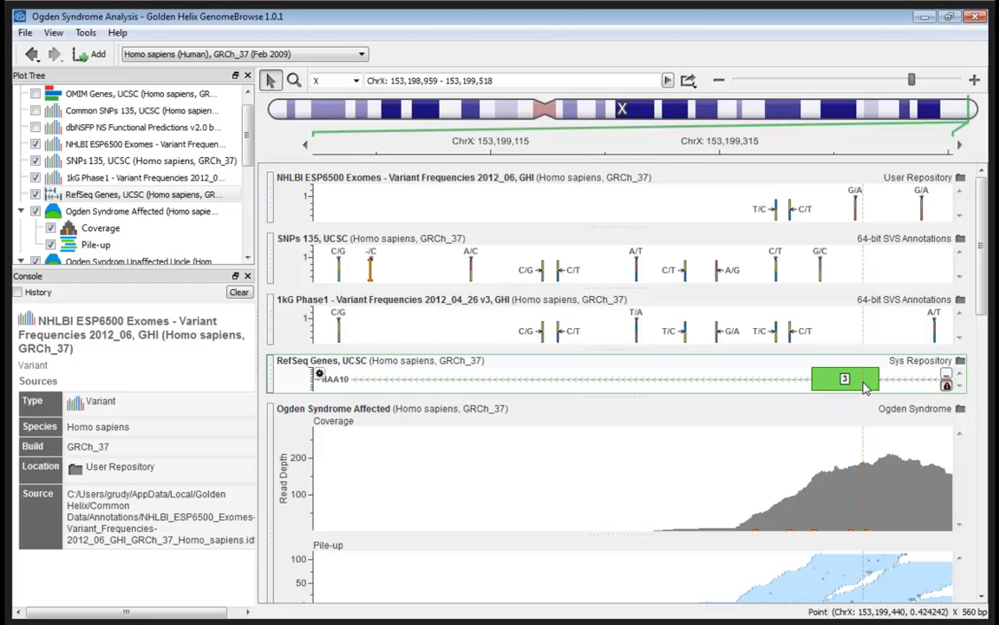
pyautogui.click(856, 214)
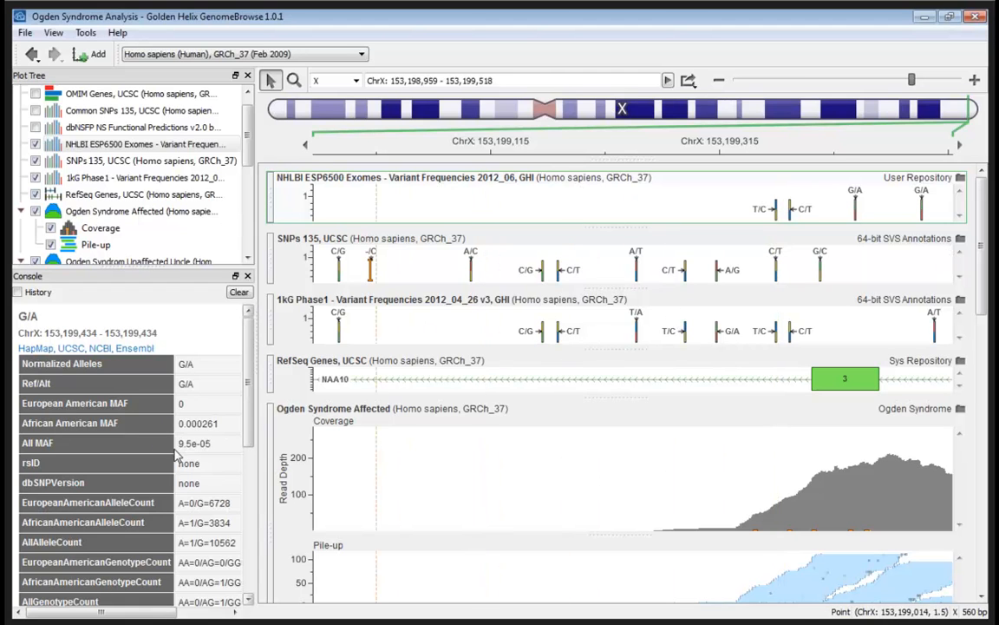
# Widen the console to read the G/A variant's allele and genotype counts, and display the NAA10 gene's transcript and exon details.
pyautogui.moveTo(259, 395); pyautogui.dragTo(343, 392)
pyautogui.scroll(-3, 199, 388)
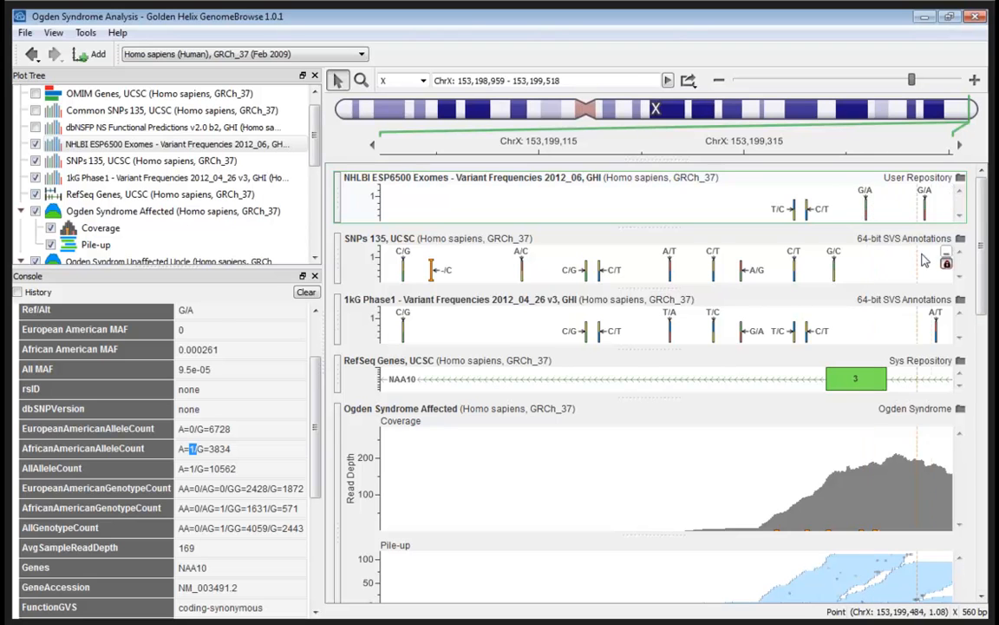
pyautogui.moveTo(984, 230); pyautogui.dragTo(974, 206)
pyautogui.doubleClick(846, 380)
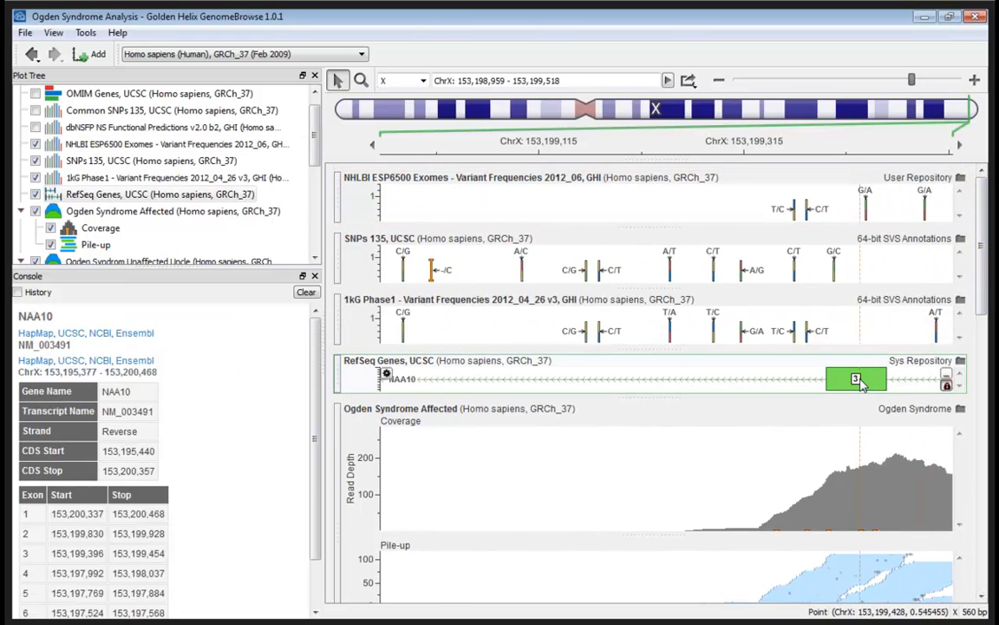
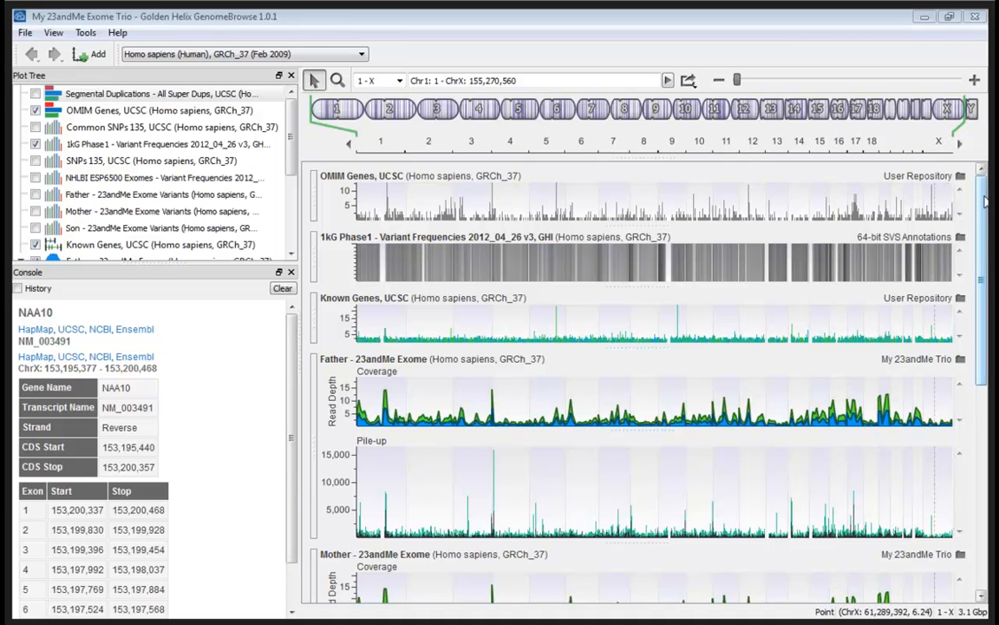
# Look over the genome-wide Father, Mother and Son exome tracks and go to position 3:195505955.
pyautogui.moveTo(985, 201); pyautogui.dragTo(982, 285)
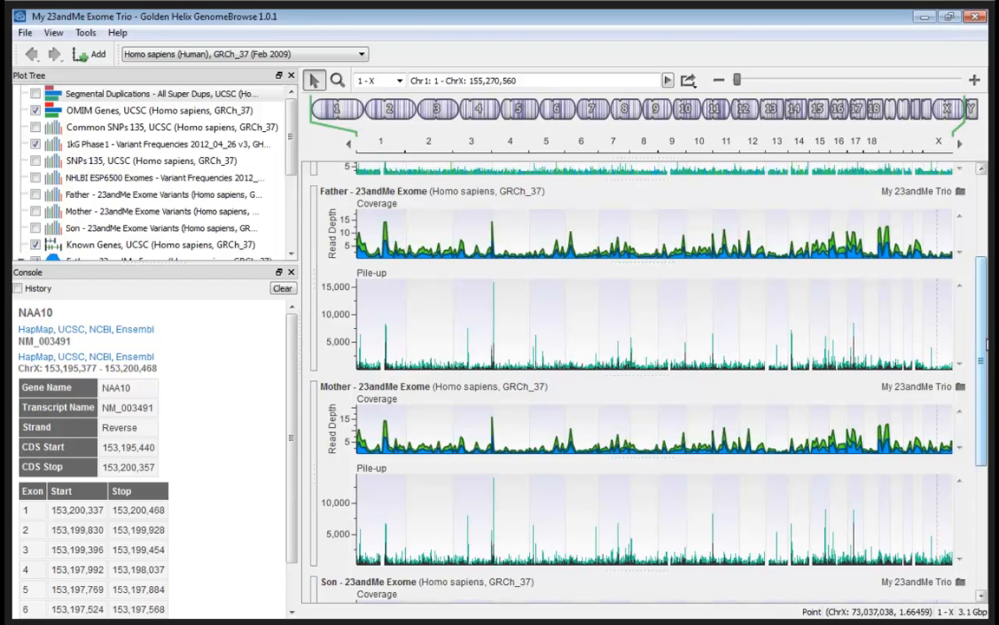
pyautogui.moveTo(985, 344); pyautogui.dragTo(985, 262)
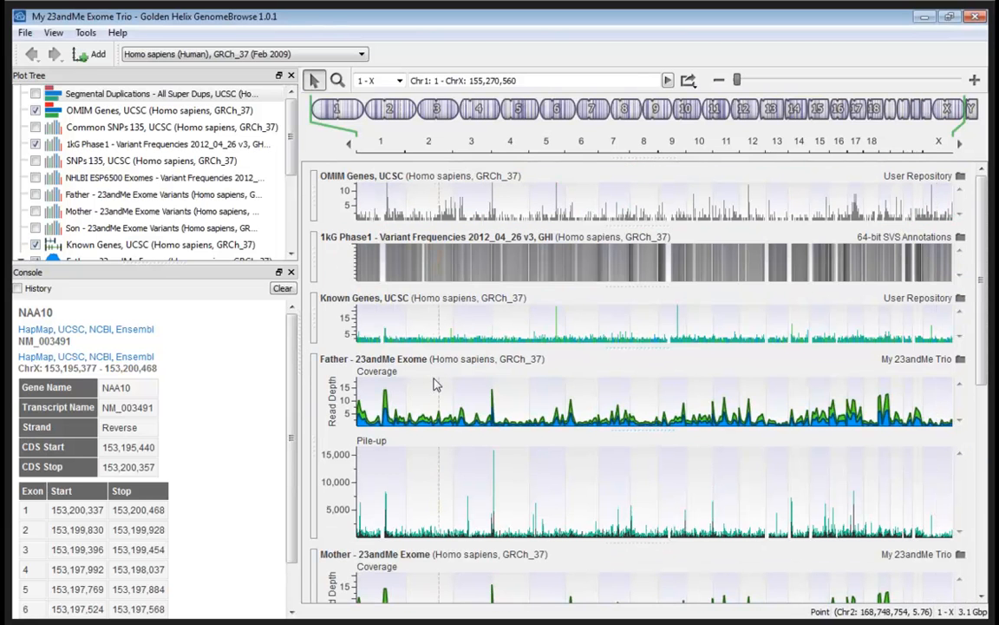
pyautogui.scroll(1, 451, 418)
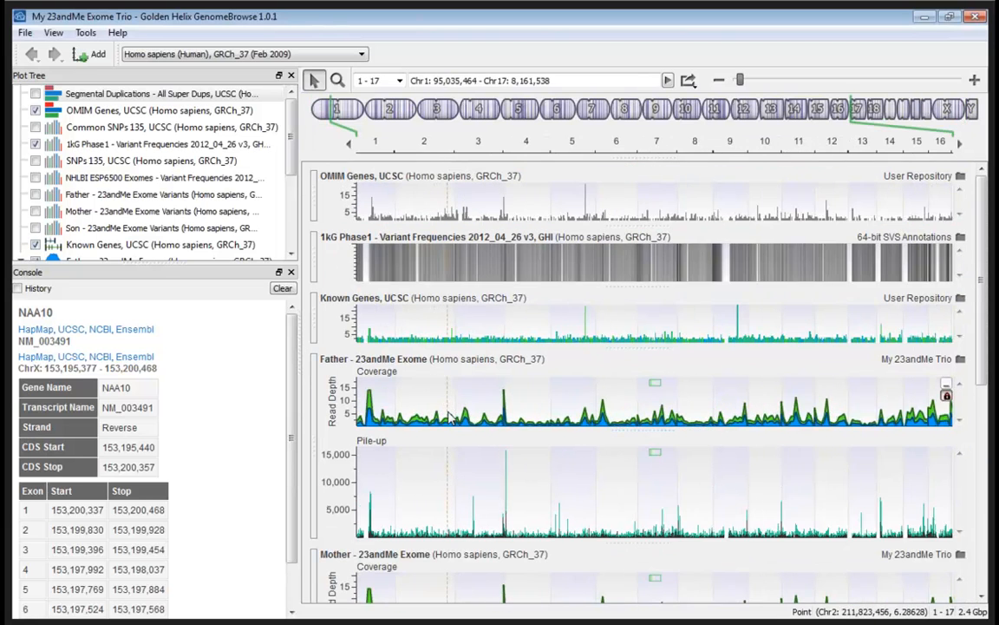
pyautogui.scroll(3, 451, 418)
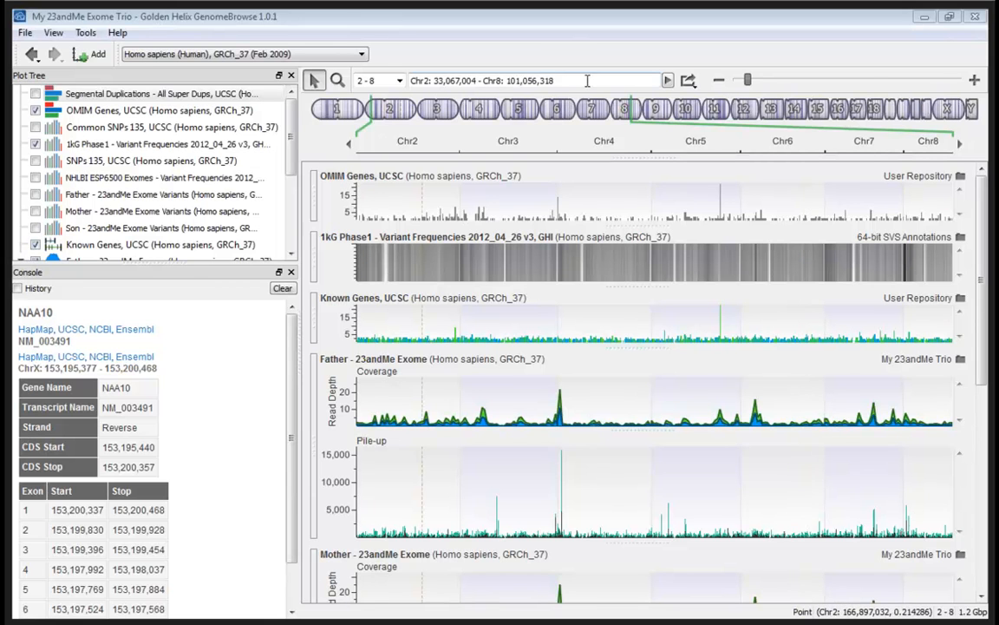
pyautogui.moveTo(584, 80); pyautogui.dragTo(378, 57)
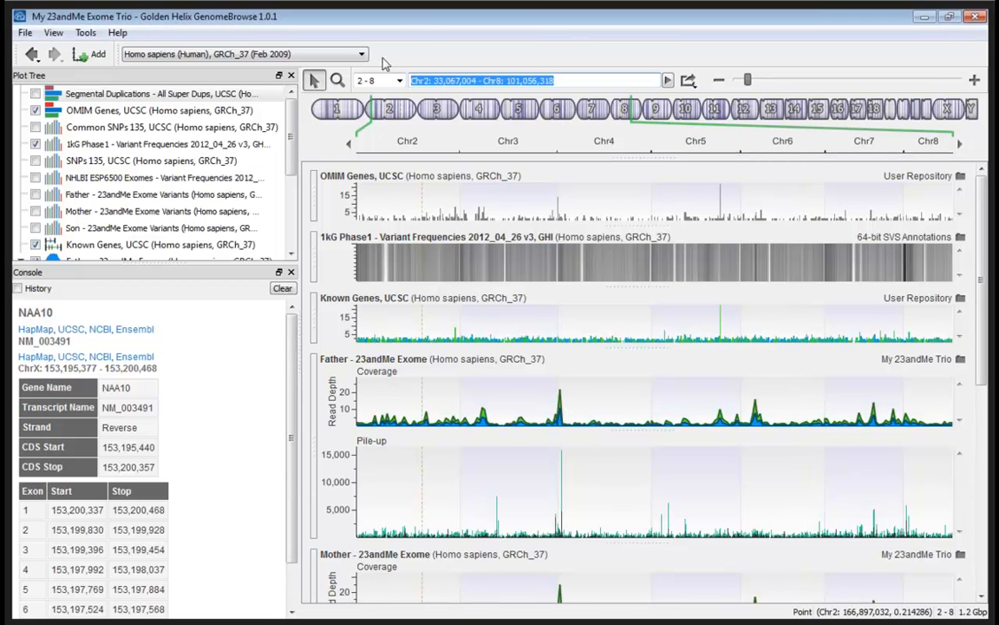
pyautogui.write('3:195505955')
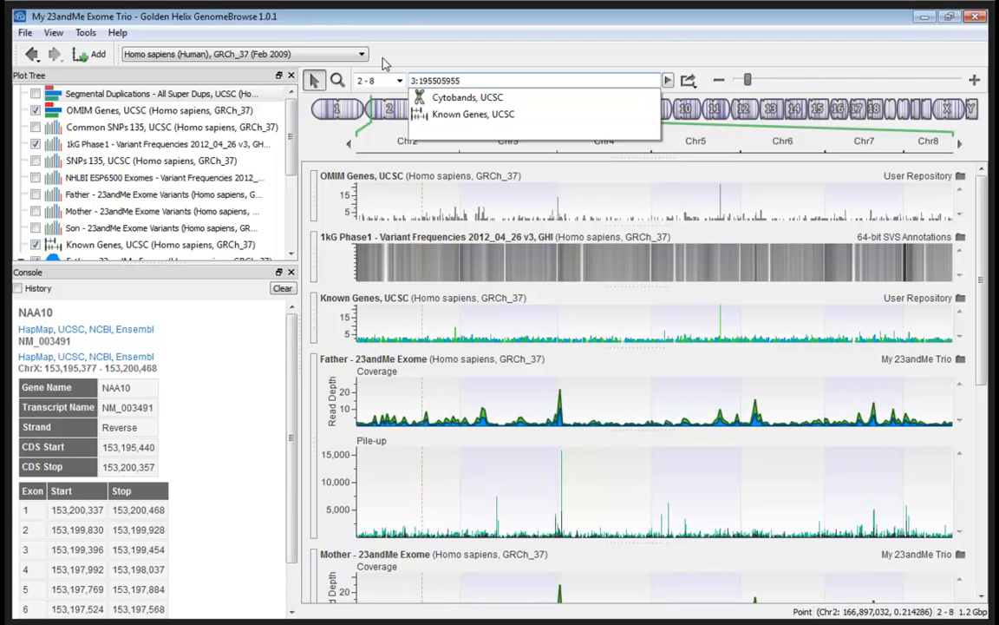
pyautogui.press('Return')
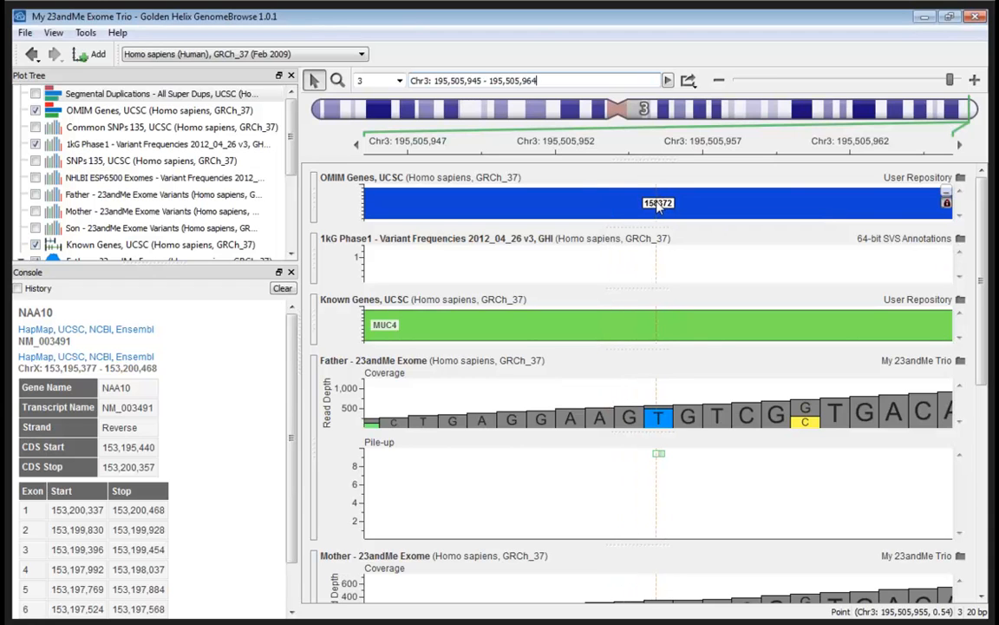
# Hide the OMIM Genes track and compare the coverage and pile-ups around 195,505,955 in the Father, Mother and Son exomes.
pyautogui.click(947, 197)
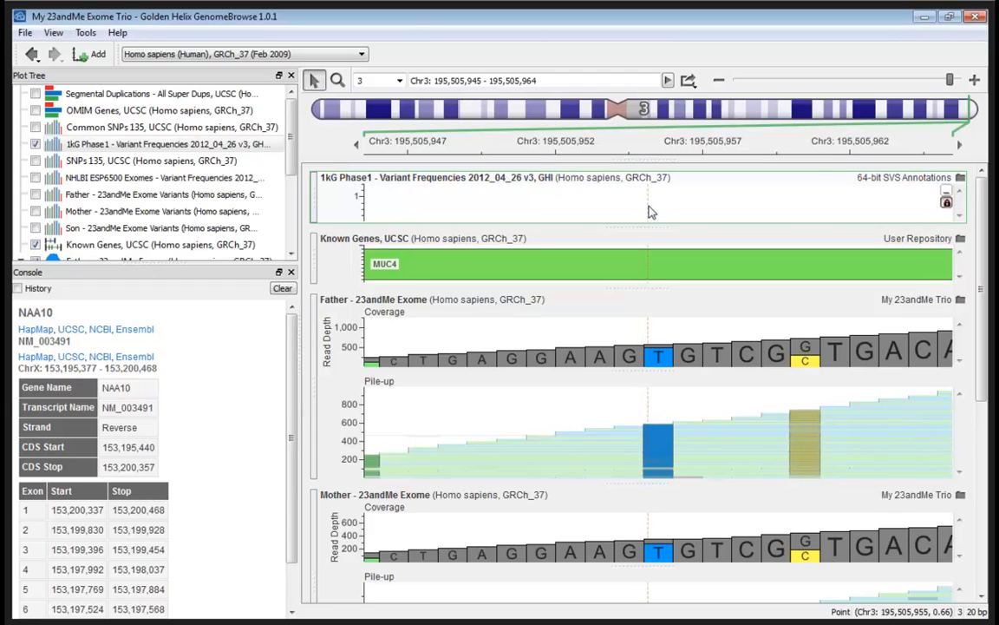
pyautogui.scroll(-2, 655, 214)
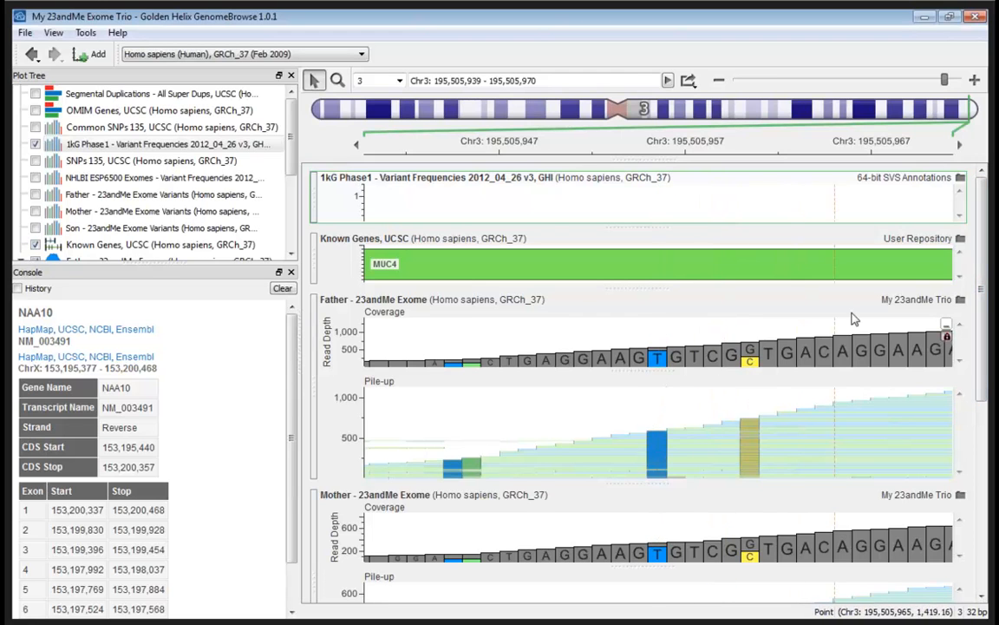
pyautogui.moveTo(982, 276); pyautogui.dragTo(962, 417)
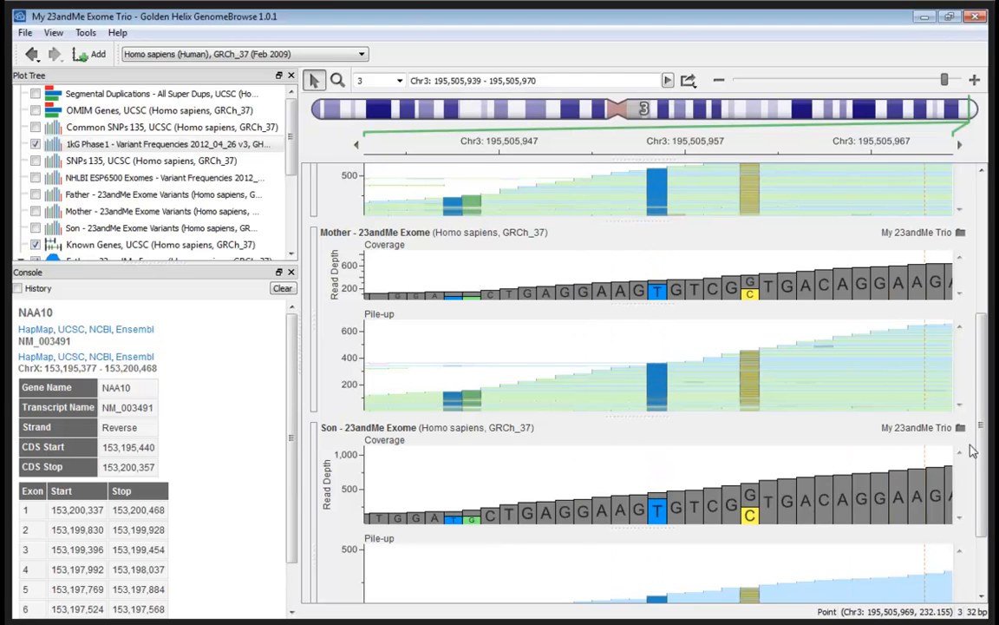
pyautogui.moveTo(979, 409); pyautogui.dragTo(965, 218)
# Show the Son - 23andMe Exome Variants track and select its C/T variant at 195,505,955 to read the genotype.
pyautogui.click(35, 227)
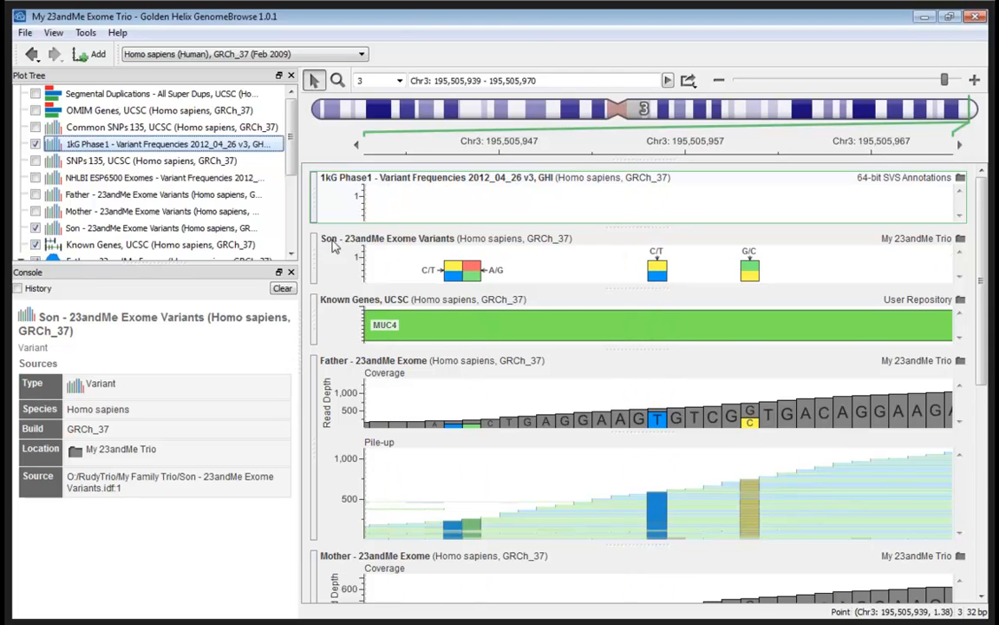
pyautogui.click(647, 260)
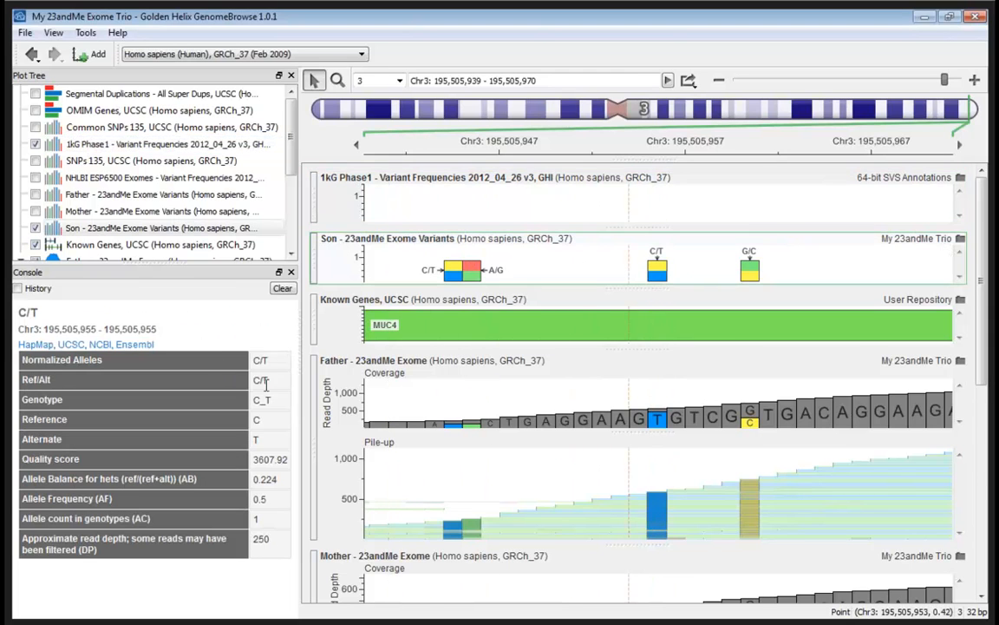
pyautogui.moveTo(258, 399); pyautogui.dragTo(278, 398)
# Hide the 1kG Phase1 track and read the base counts at 195,505,955 in the Son's and the Father's coverage.
pyautogui.click(35, 144)
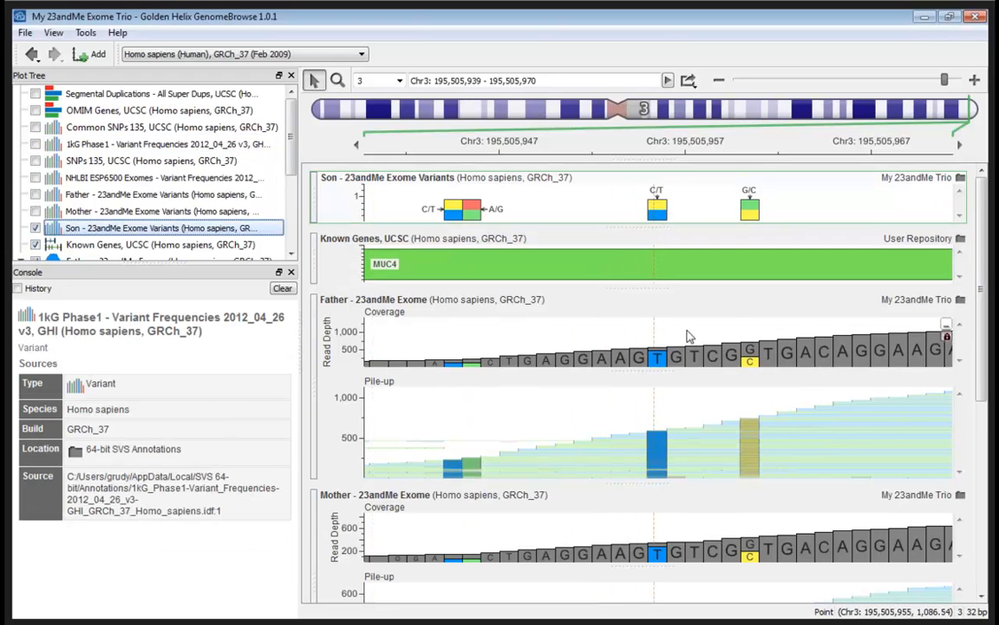
pyautogui.scroll(-2, 982, 260)
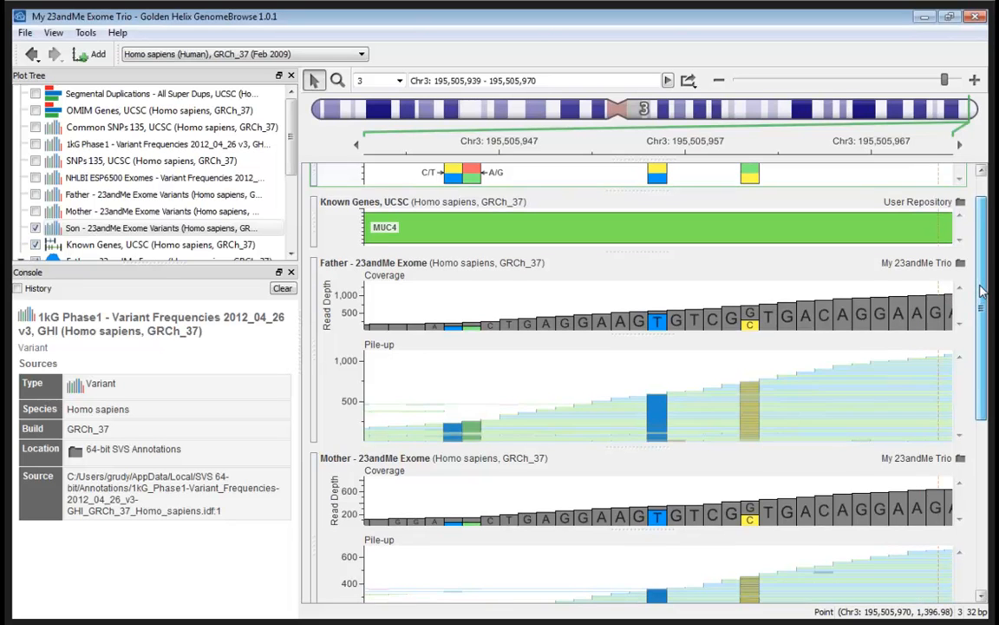
pyautogui.scroll(-5, 958, 383)
pyautogui.scroll(-1, 950, 452)
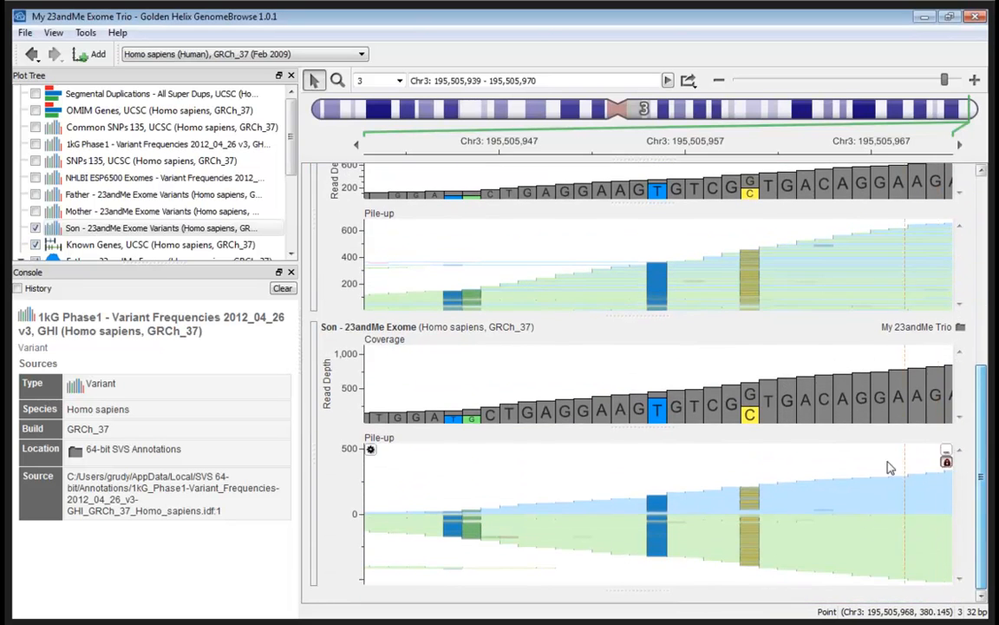
pyautogui.click(658, 398)
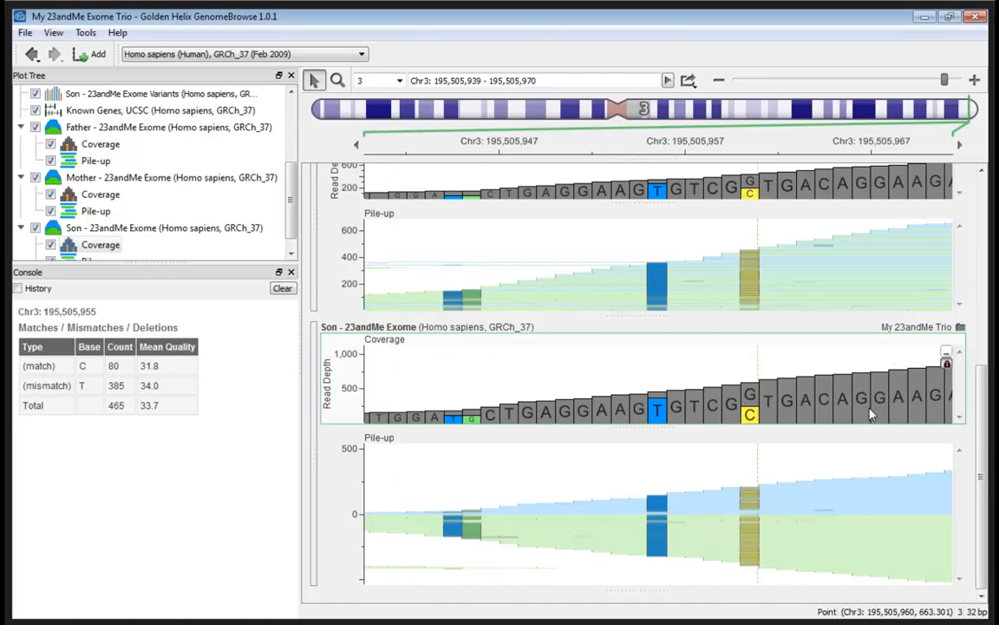
pyautogui.moveTo(984, 440); pyautogui.dragTo(986, 317)
pyautogui.click(658, 233)
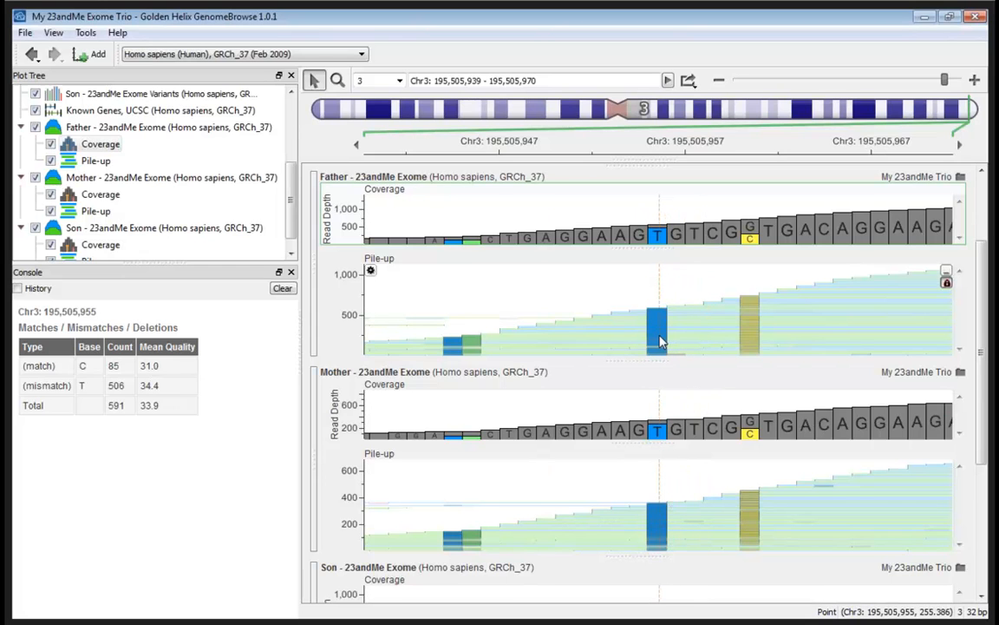
# Examine the Father's pile-up and coverage over about 2 Kbp of MUC4 around 195,505,955, compared with the Son's variant calls.
pyautogui.scroll(-2, 659, 340)
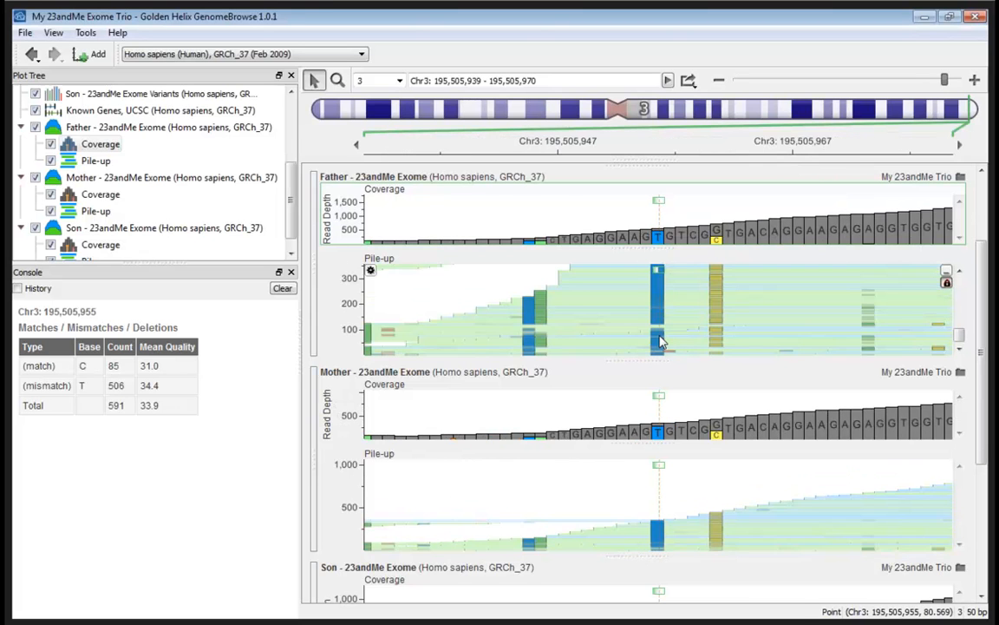
pyautogui.scroll(-10, 659, 341)
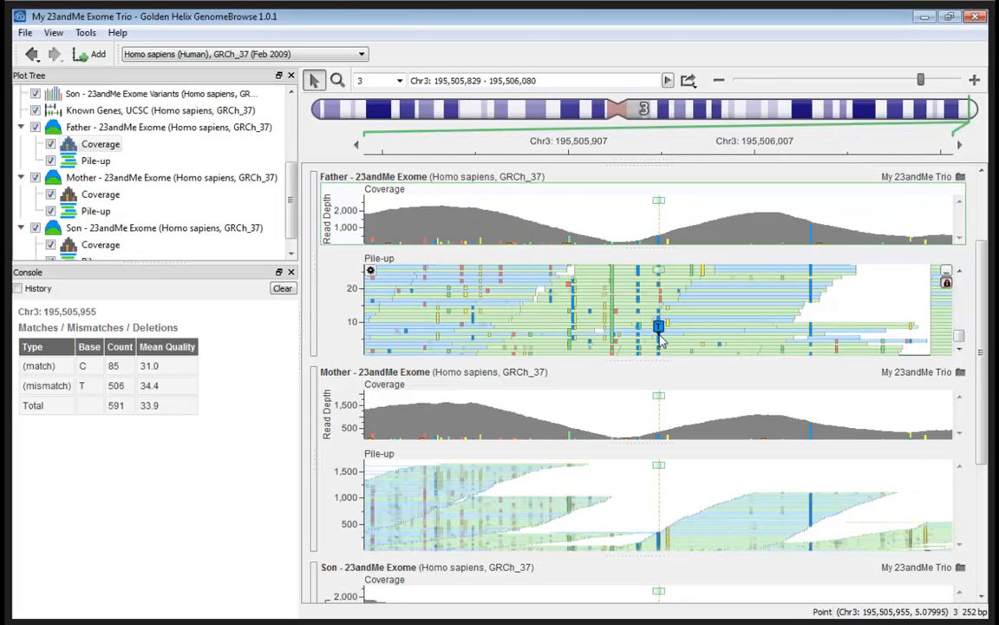
pyautogui.scroll(-1, 660, 341)
pyautogui.moveTo(985, 369); pyautogui.dragTo(985, 329)
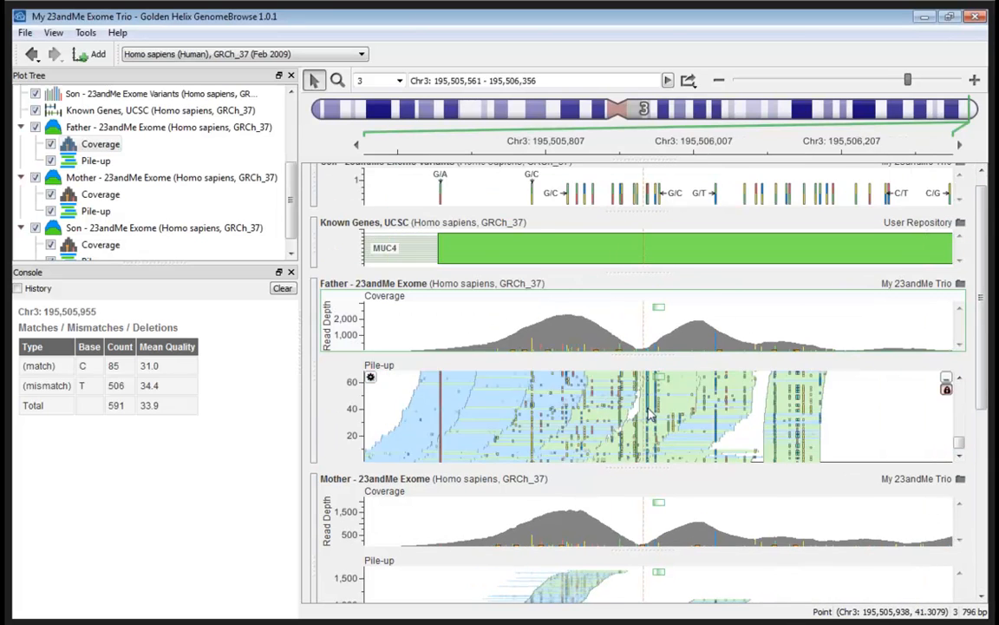
pyautogui.scroll(-5, 653, 364)
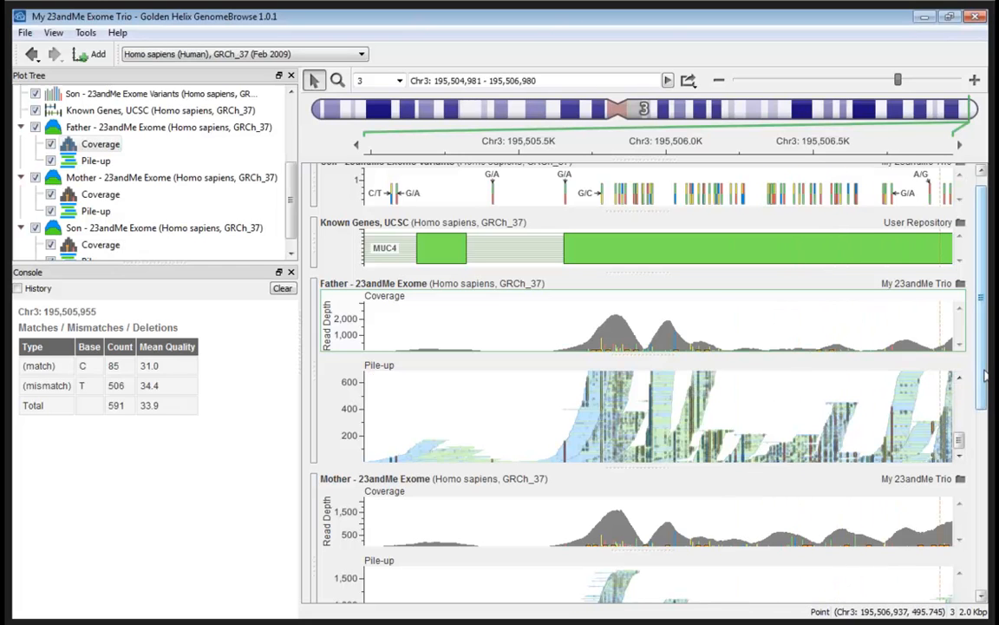
pyautogui.moveTo(985, 374); pyautogui.dragTo(983, 365)
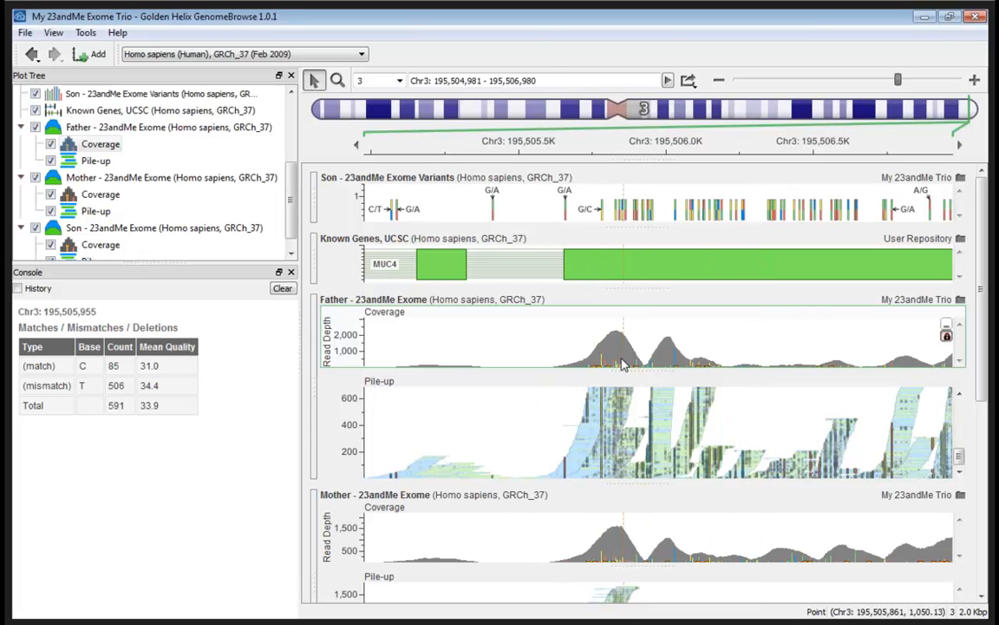
pyautogui.scroll(5, 621, 365)
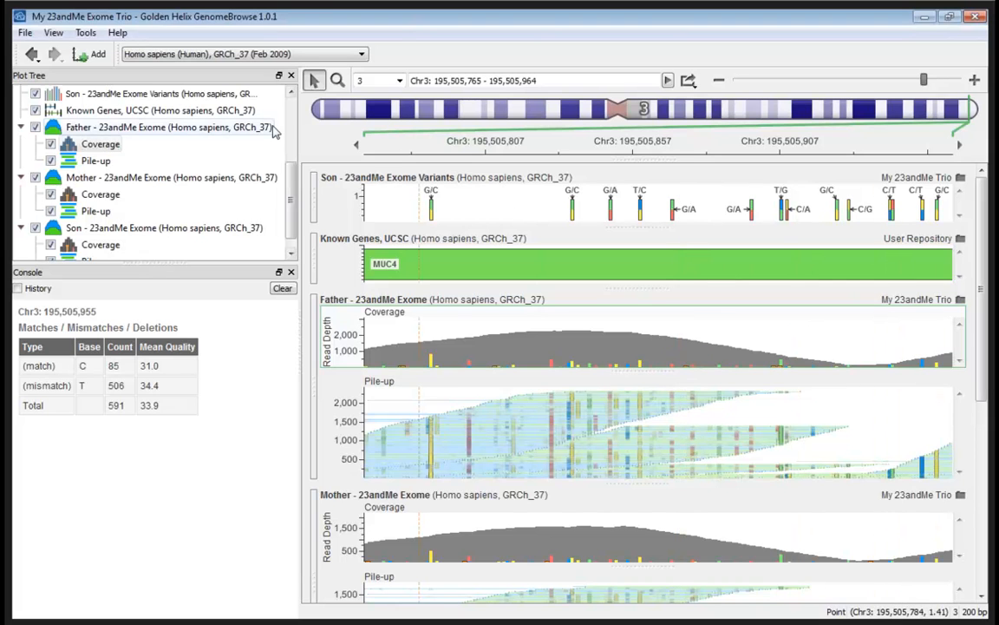
# Check the Segmental Duplications - All Super Dups track over the MUC4 region, and hide it again.
pyautogui.scroll(3, 243, 113)
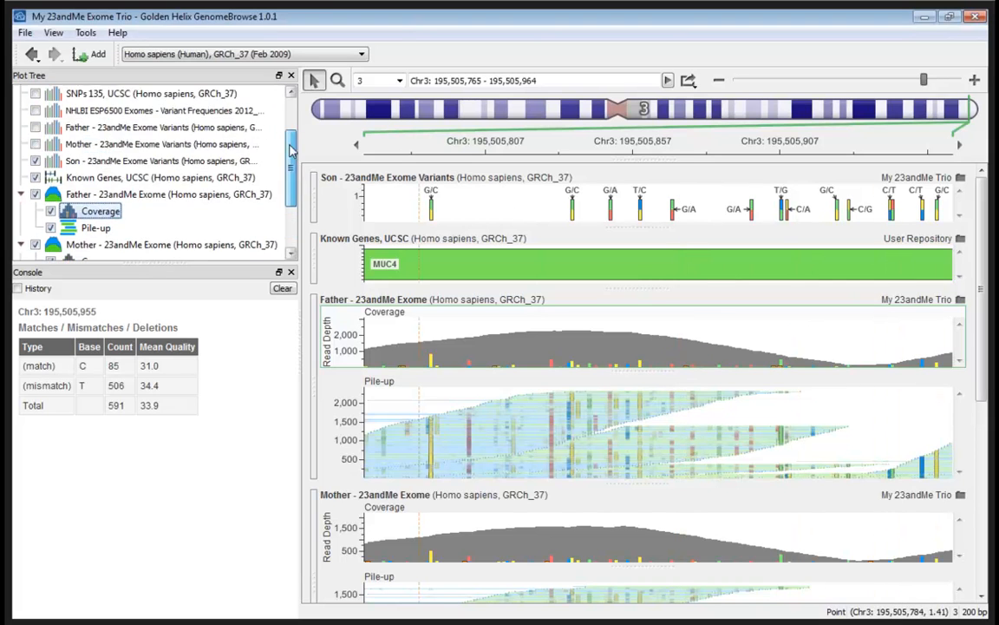
pyautogui.click(219, 95)
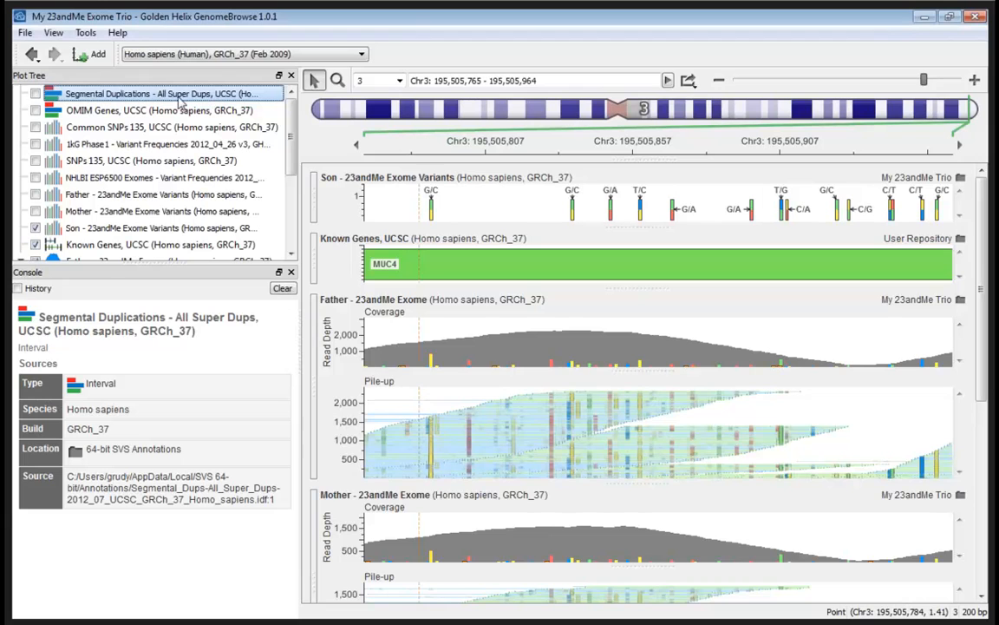
pyautogui.click(35, 94)
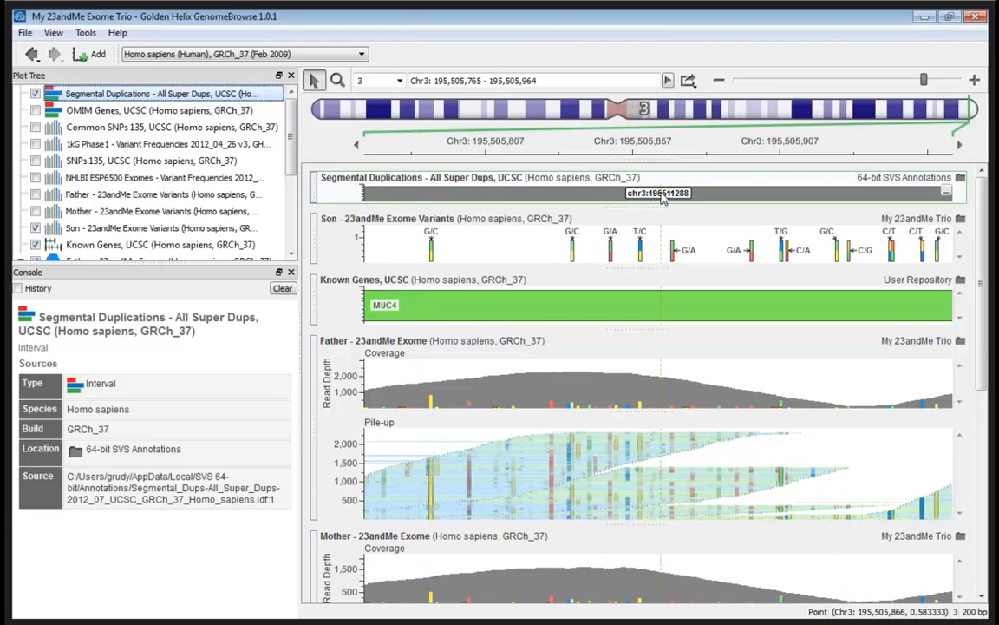
pyautogui.click(35, 94)
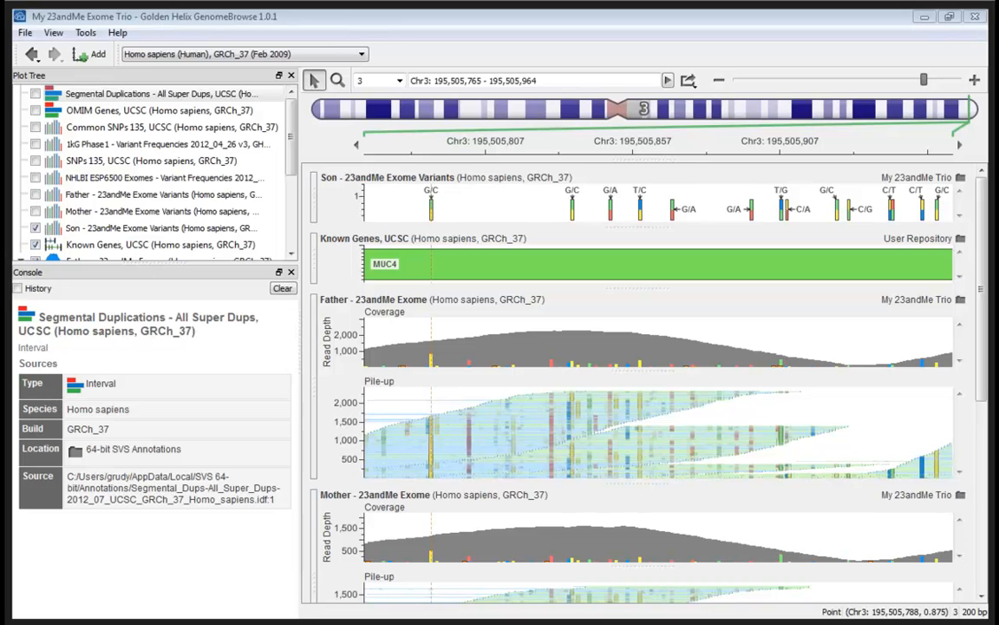
# Go to position 3:195507107 and select the C/T variant in the Son's exome variants track to read its genotype details.
pyautogui.click(557, 82)
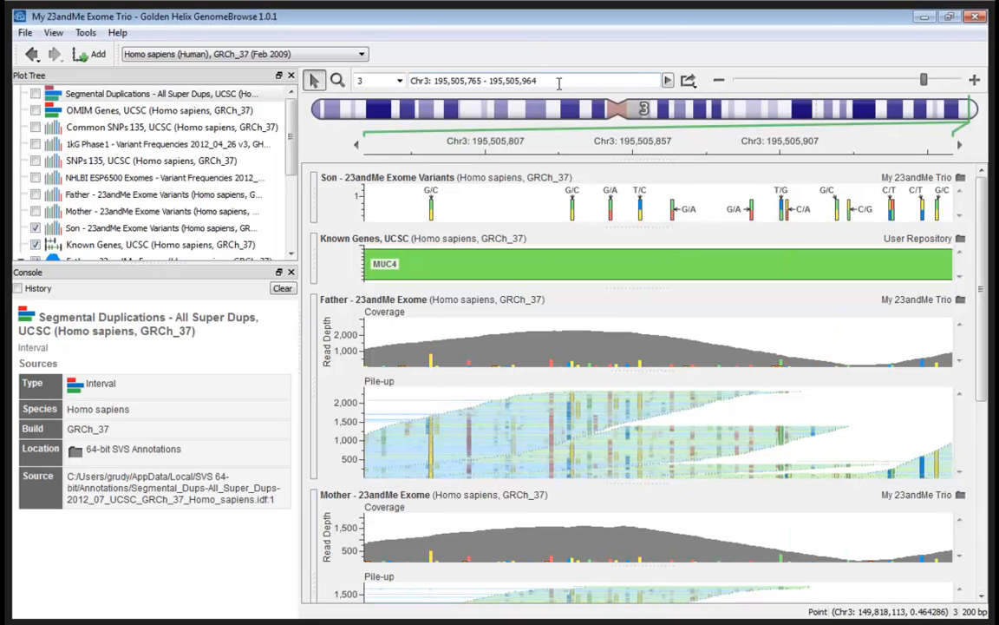
pyautogui.write('3:195507107')
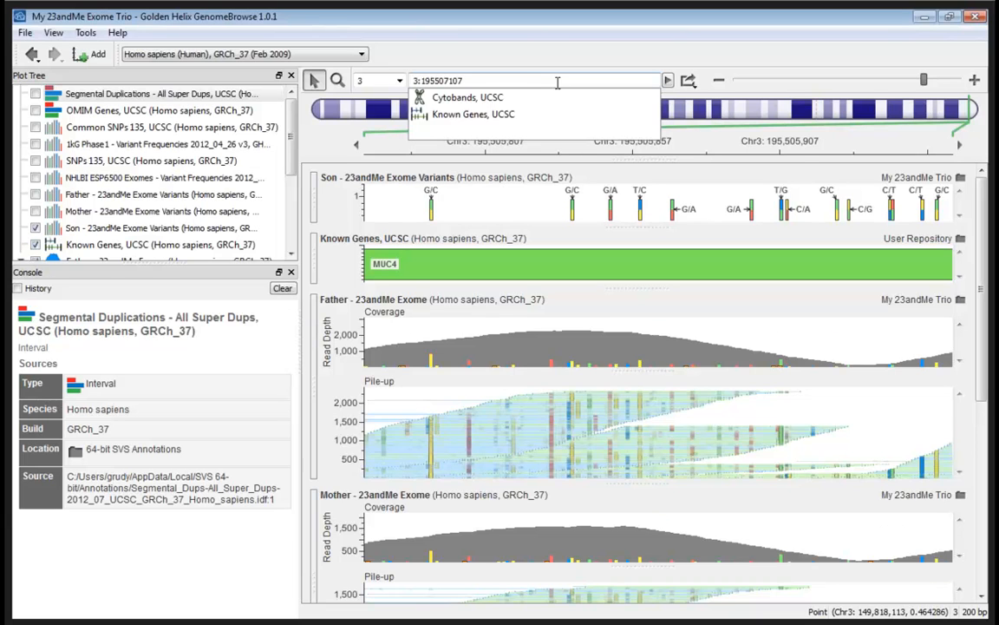
pyautogui.press('Return')
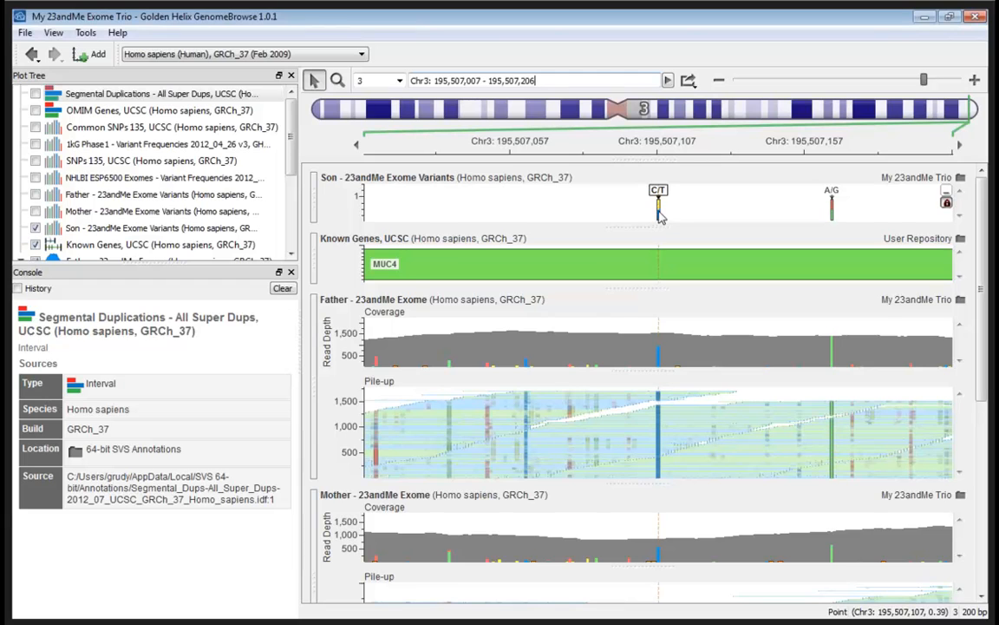
pyautogui.click(36, 111)
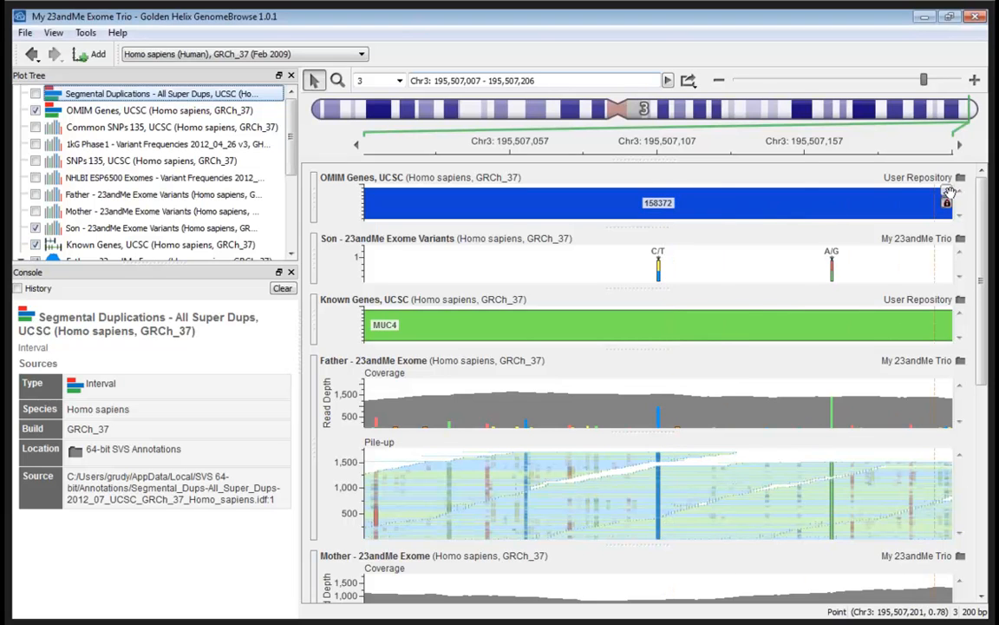
pyautogui.click(946, 201)
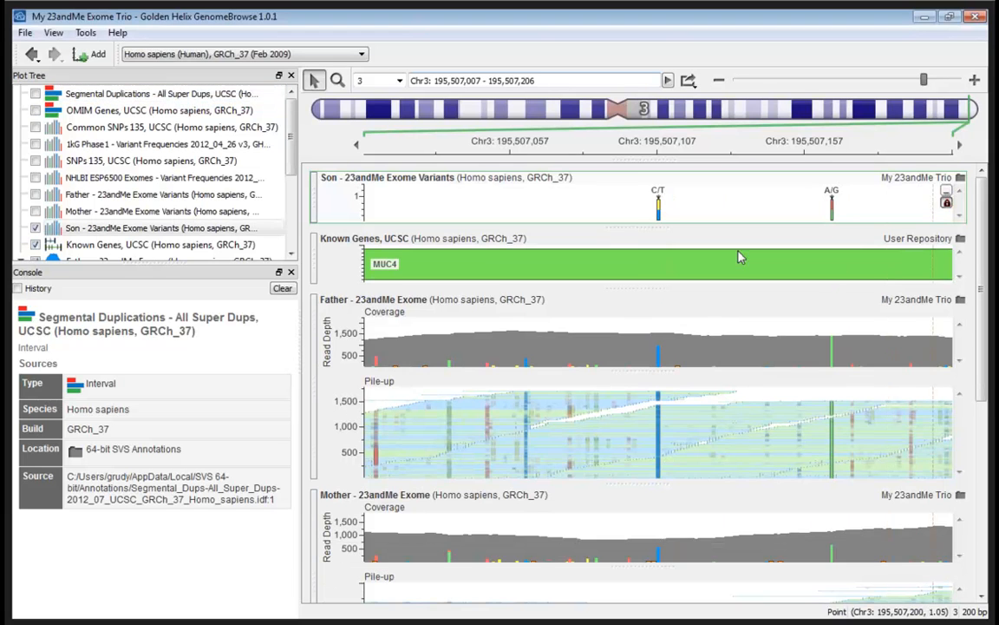
pyautogui.click(659, 213)
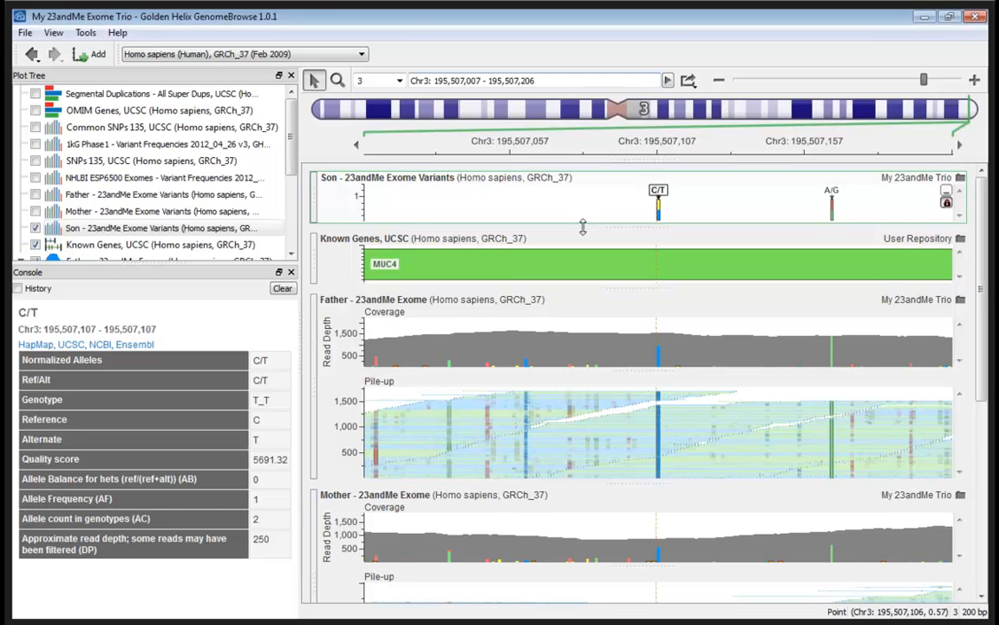
# Hide the Son's exome variants track and compare the coverage and pile-ups around 195,507,107 across the trio.
pyautogui.click(36, 228)
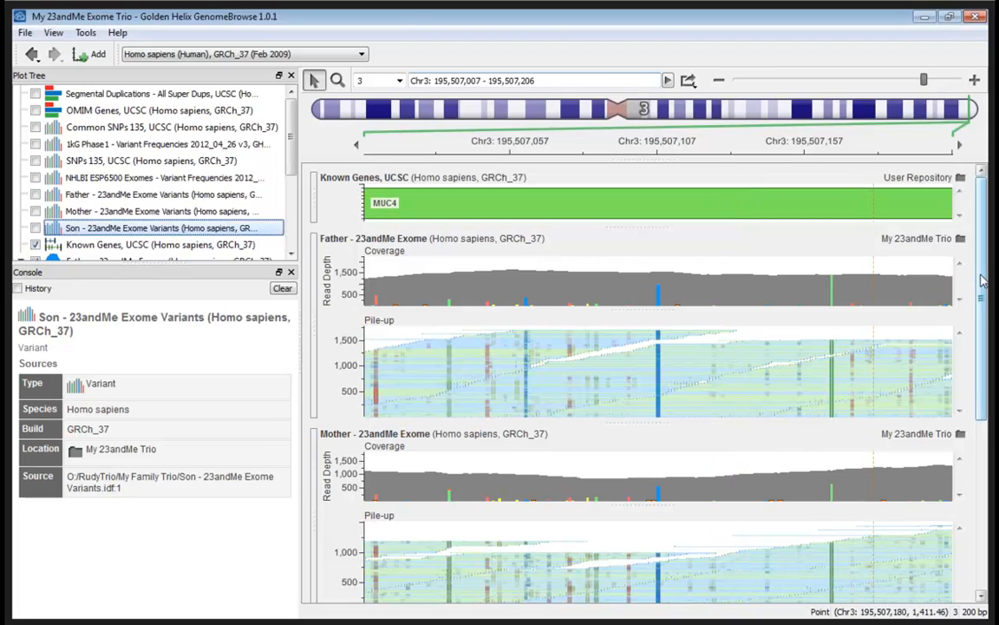
pyautogui.moveTo(982, 279); pyautogui.dragTo(953, 416)
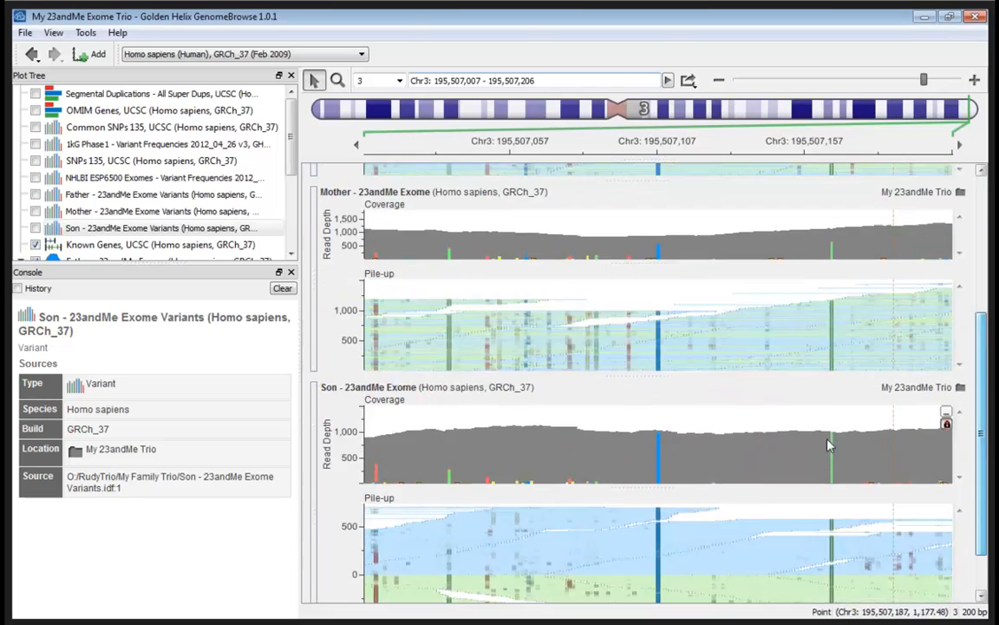
# Select the Son's coverage at Chr3: 195,507,107 to read its base counts, and compare the trio's pile-ups over about 1 Kbp of MUC4.
pyautogui.scroll(2, 655, 445)
pyautogui.click(659, 451)
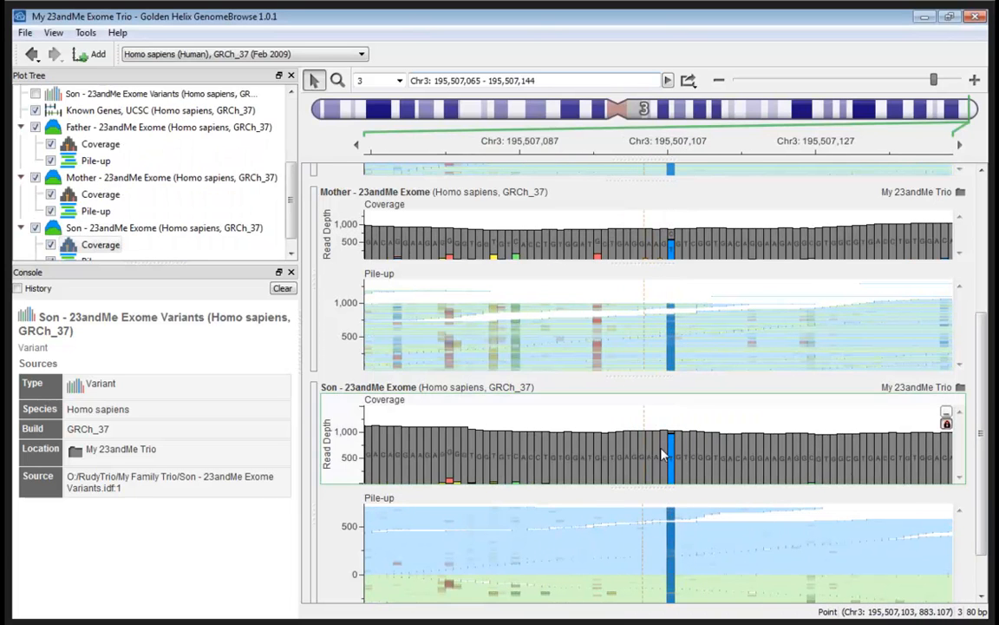
pyautogui.click(670, 435)
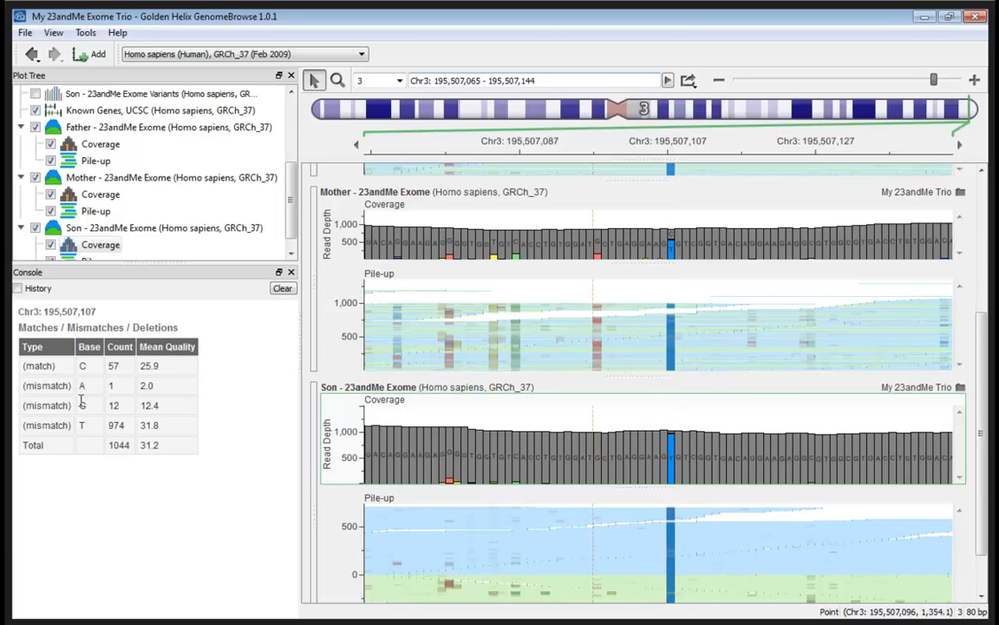
pyautogui.scroll(-5, 679, 331)
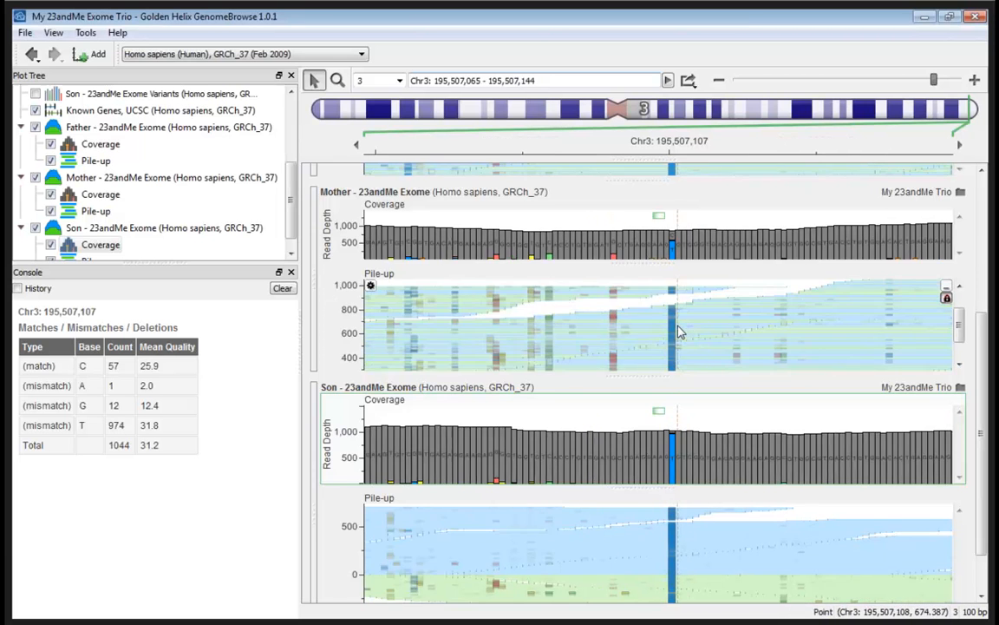
pyautogui.scroll(-2, 679, 337)
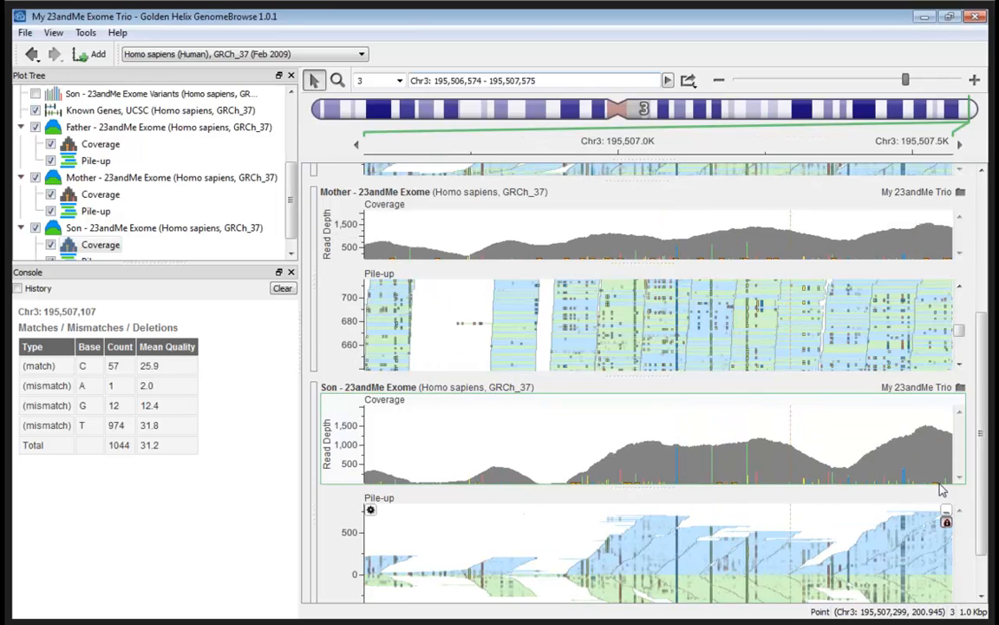
pyautogui.moveTo(981, 452); pyautogui.dragTo(981, 316)
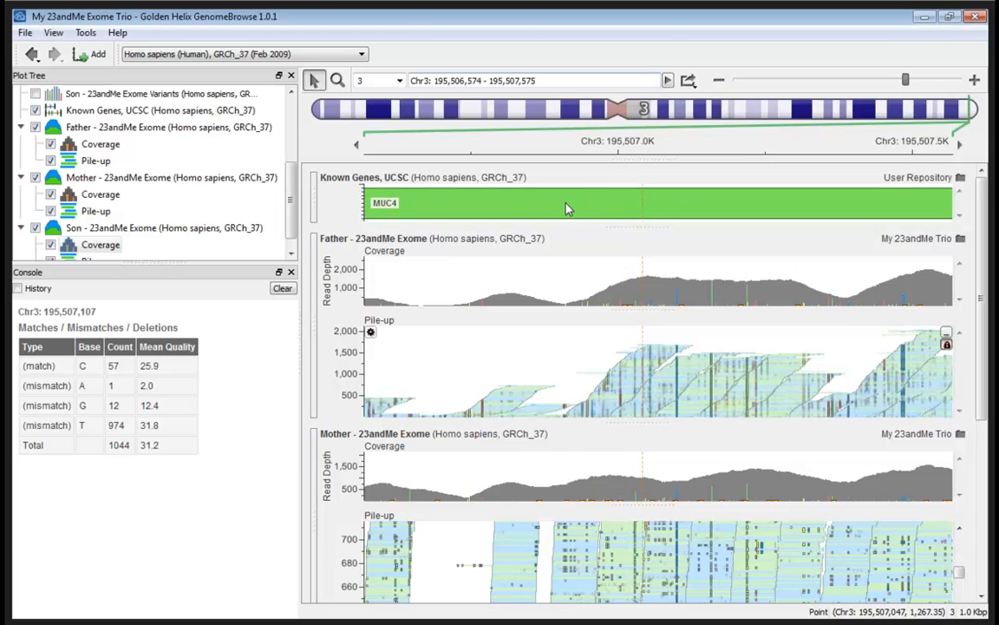
# Search for ercc6, go to the first ERCC6 match on chromosome 10, and narrow the view to about 2 Kbp covering 50,678,828 - 50,680,813.
pyautogui.click(548, 80)
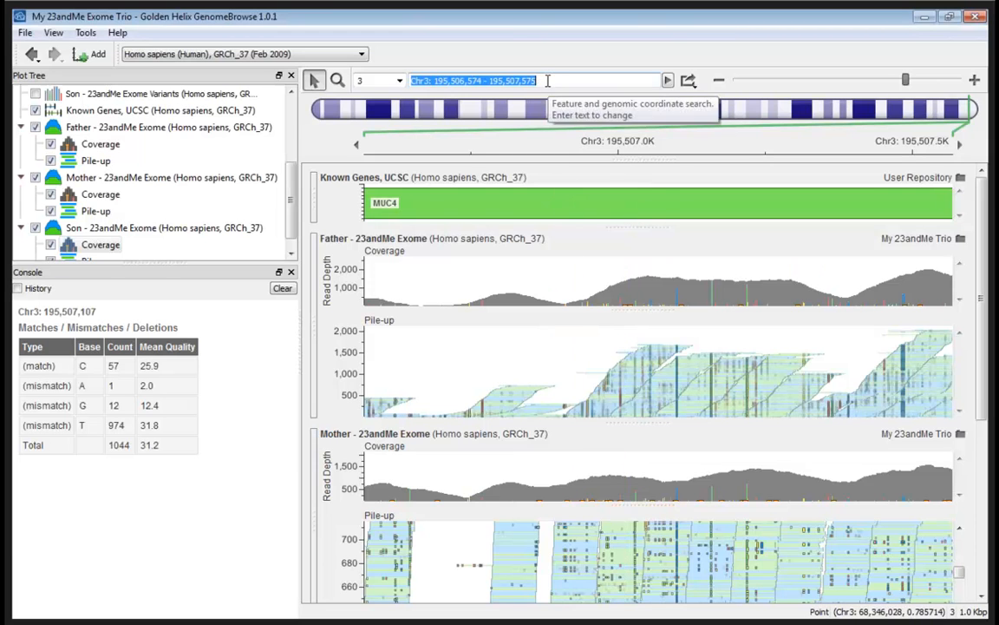
pyautogui.write('ercc6')
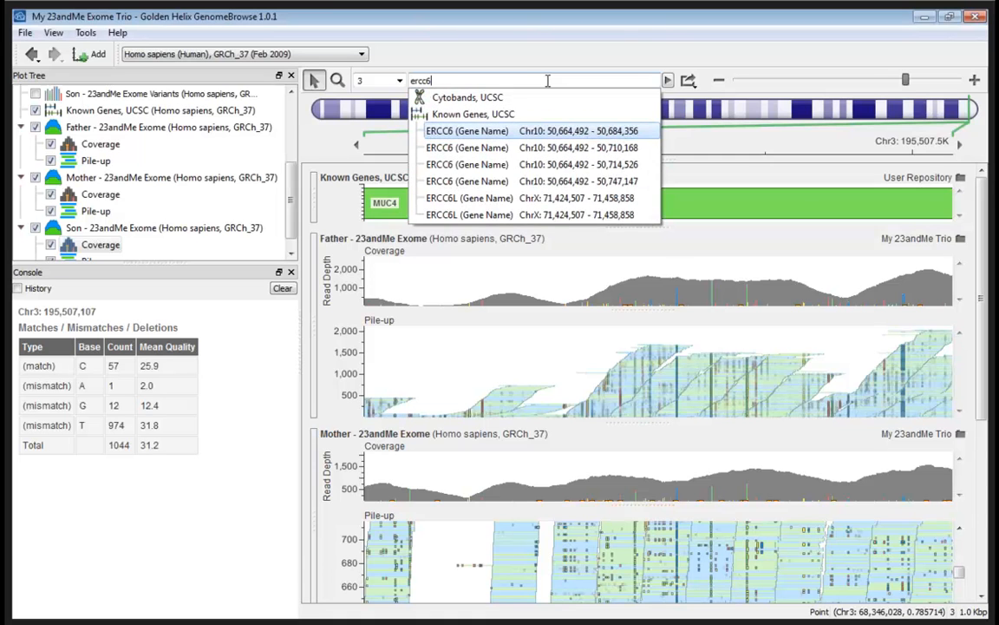
pyautogui.press('Return')
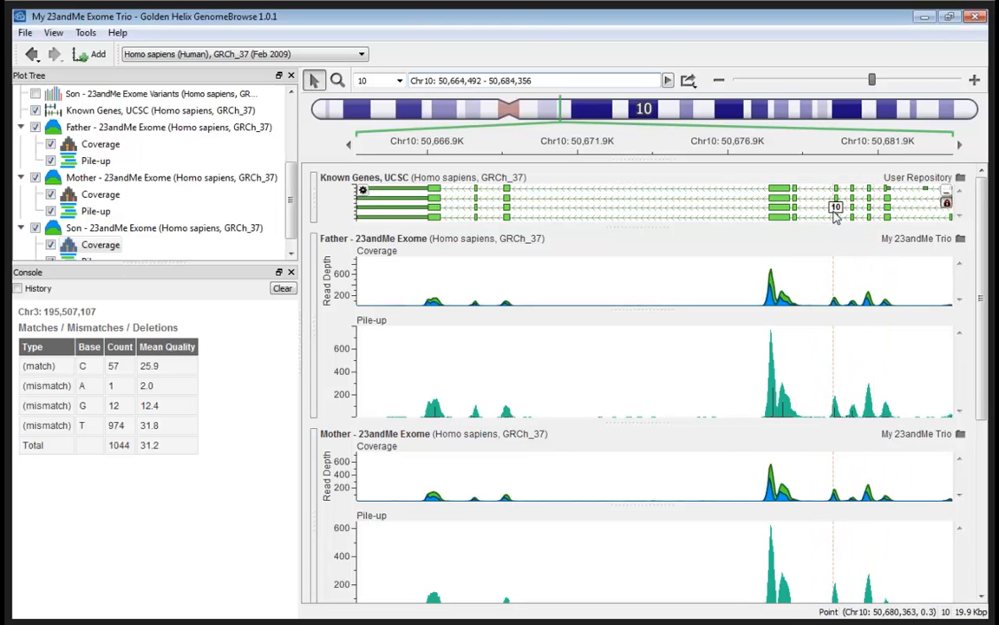
pyautogui.scroll(2, 838, 208)
pyautogui.scroll(2, 839, 216)
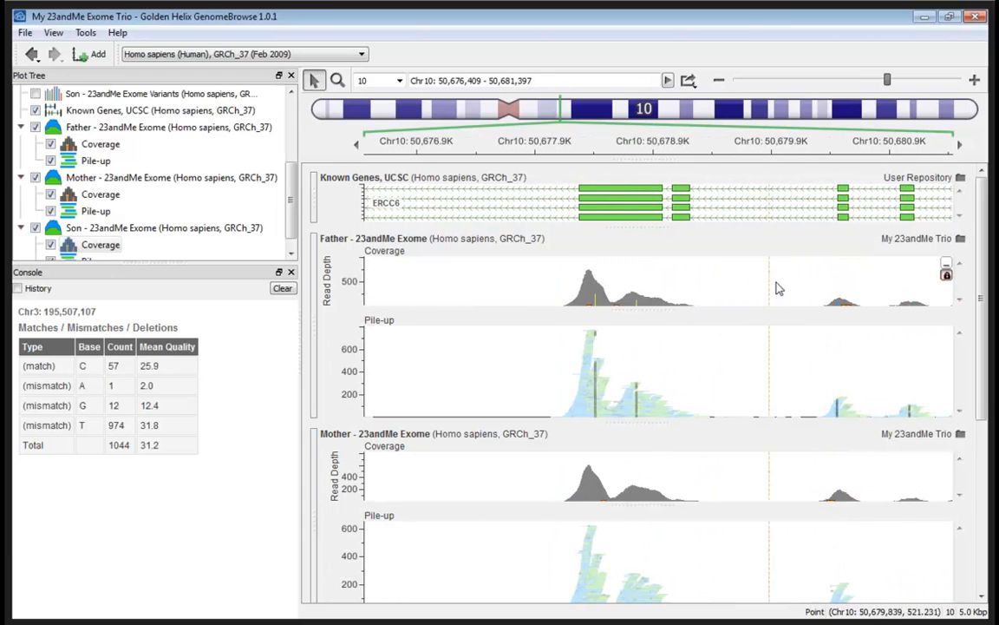
pyautogui.scroll(2, 841, 208)
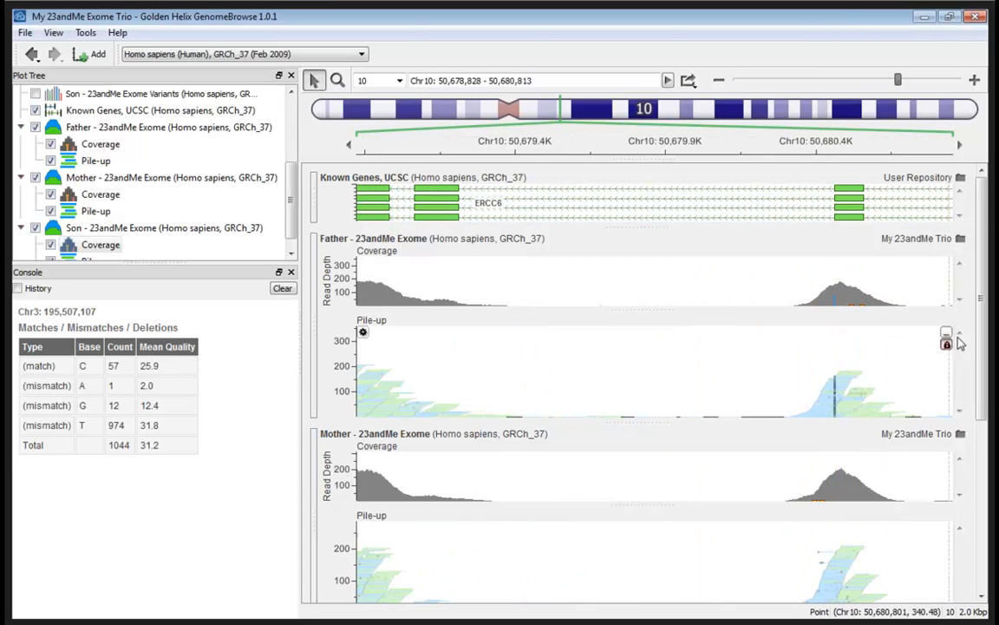
# Check the OMIM Genes track over the ERCC6 region, and hide it again.
pyautogui.moveTo(294, 196); pyautogui.dragTo(292, 114)
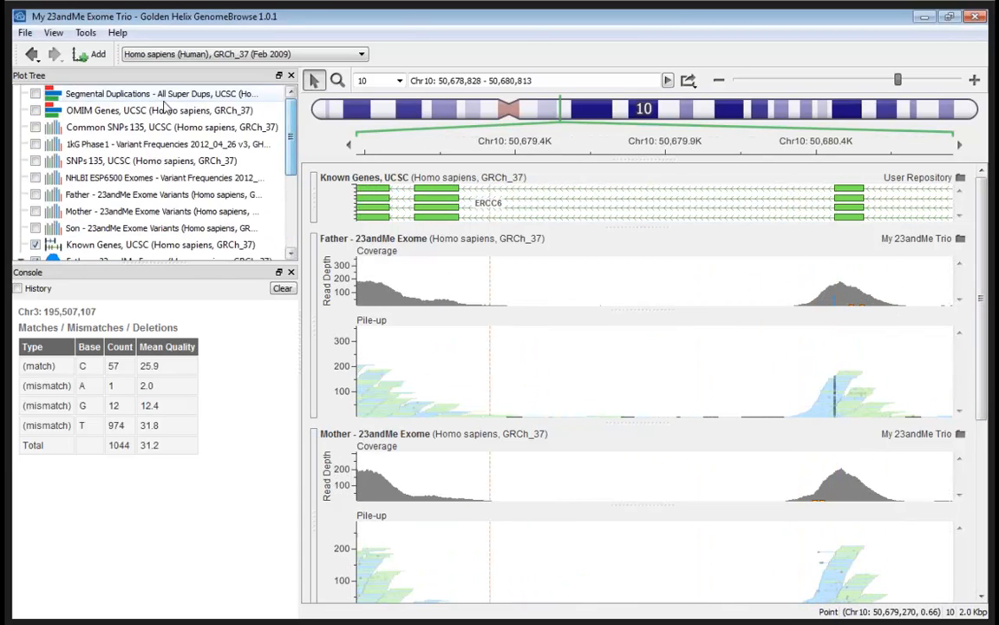
pyautogui.click(36, 111)
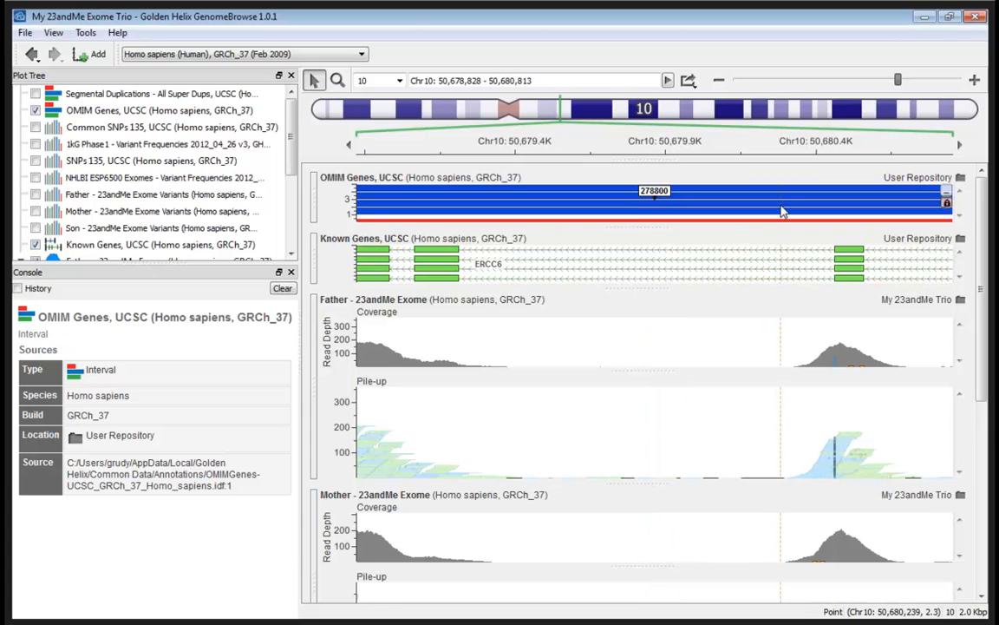
pyautogui.click(35, 111)
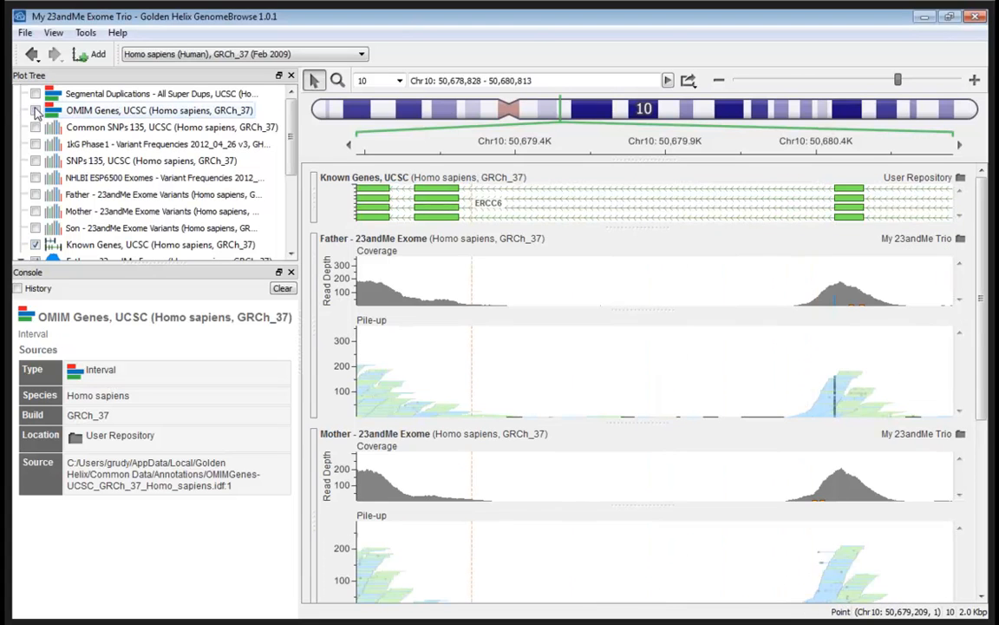
# Show the NHLBI ESP6500 Exomes and 1kG Phase1 variant frequency tracks, and compare the trio's coverage and pile-ups near the ERCC6 exon around 50,680,422.
pyautogui.click(35, 177)
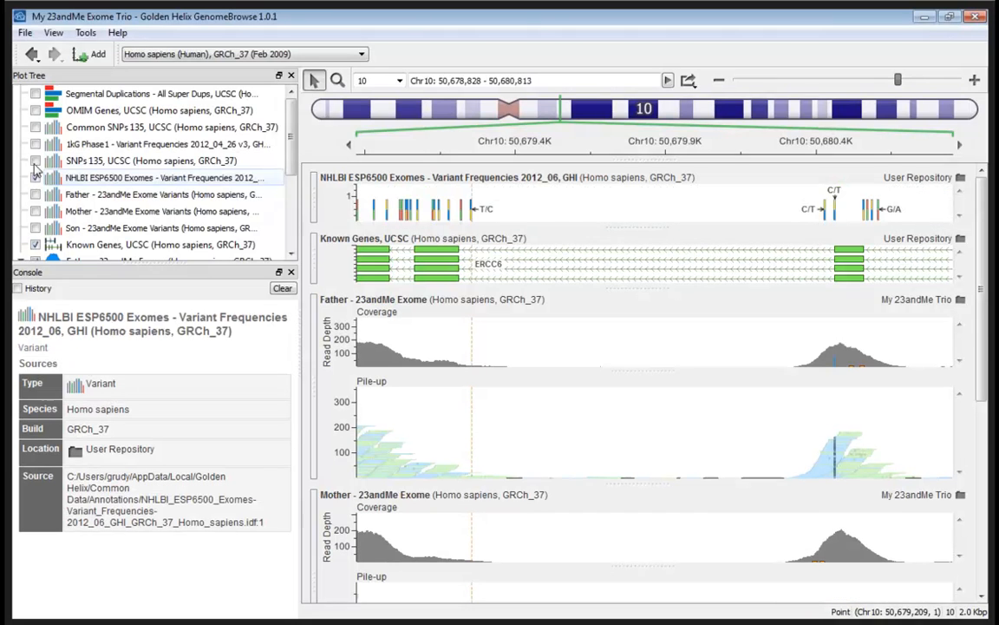
pyautogui.click(35, 144)
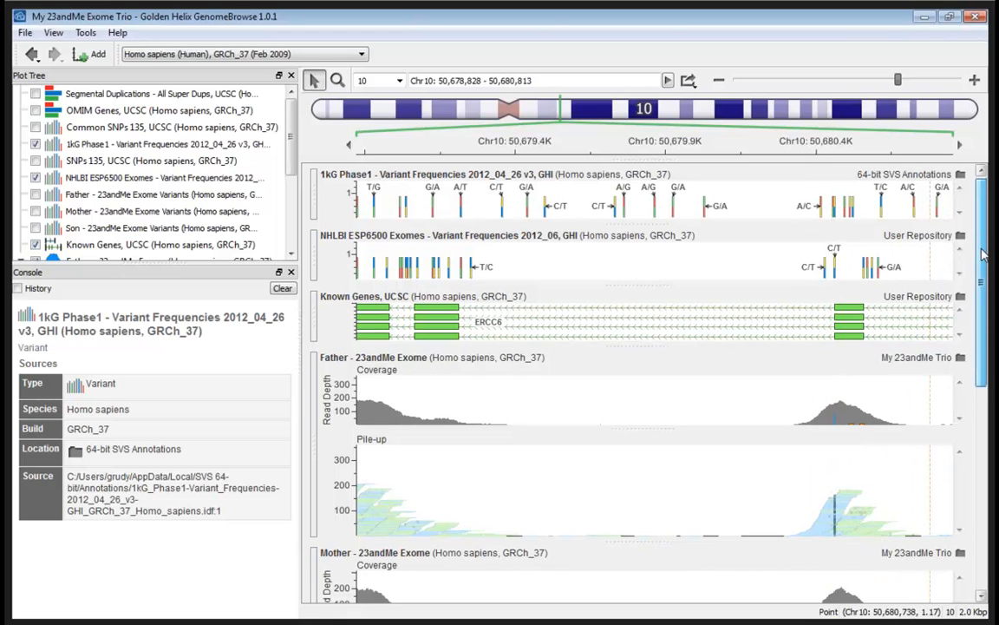
pyautogui.scroll(-1, 978, 309)
pyautogui.scroll(-2, 978, 310)
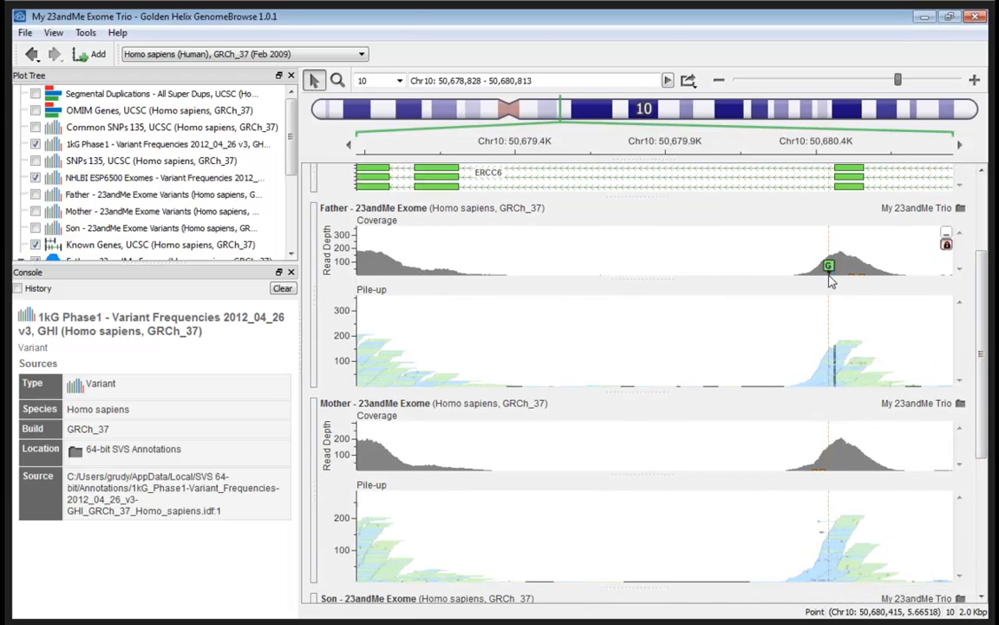
pyautogui.scroll(3, 836, 270)
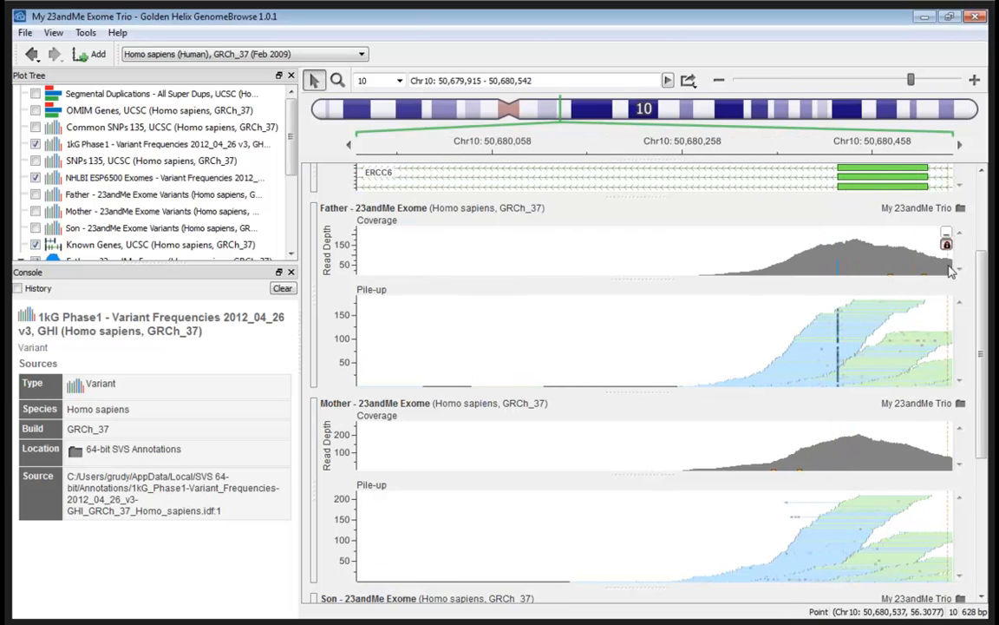
pyautogui.scroll(-5, 985, 276)
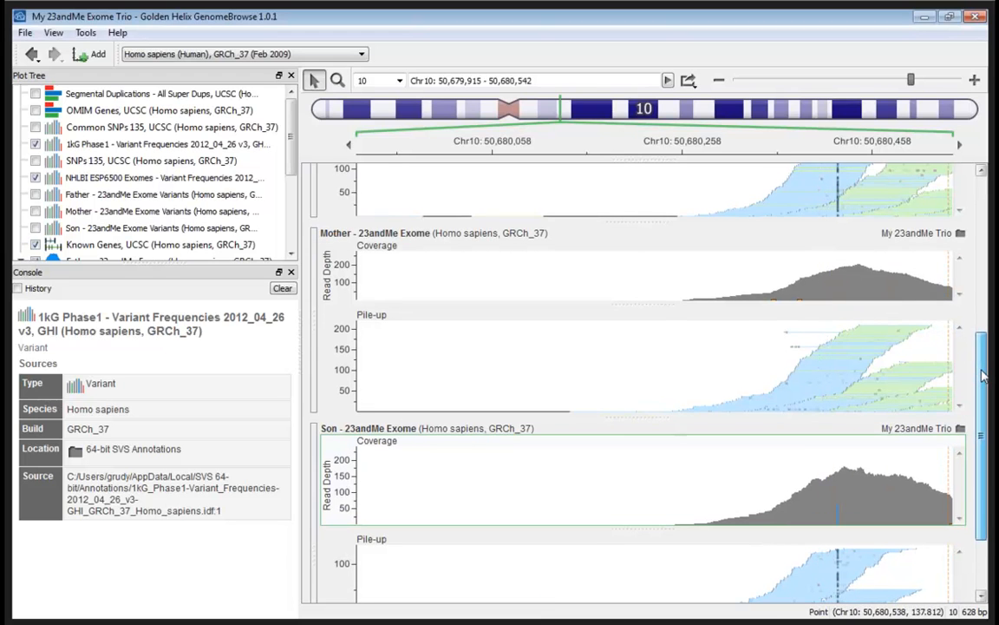
pyautogui.scroll(-3, 983, 373)
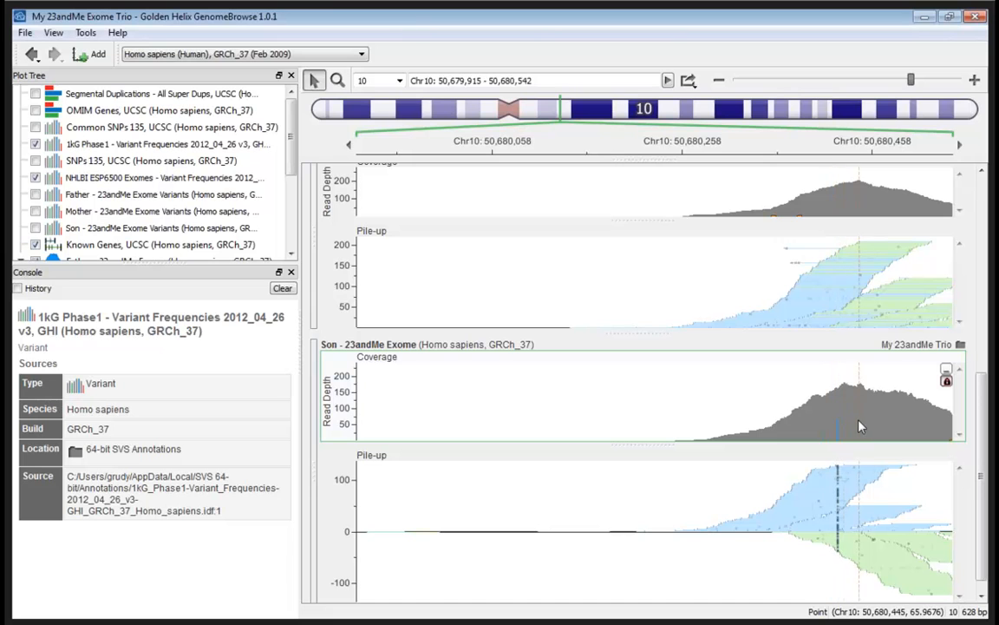
pyautogui.moveTo(980, 452); pyautogui.dragTo(968, 255)
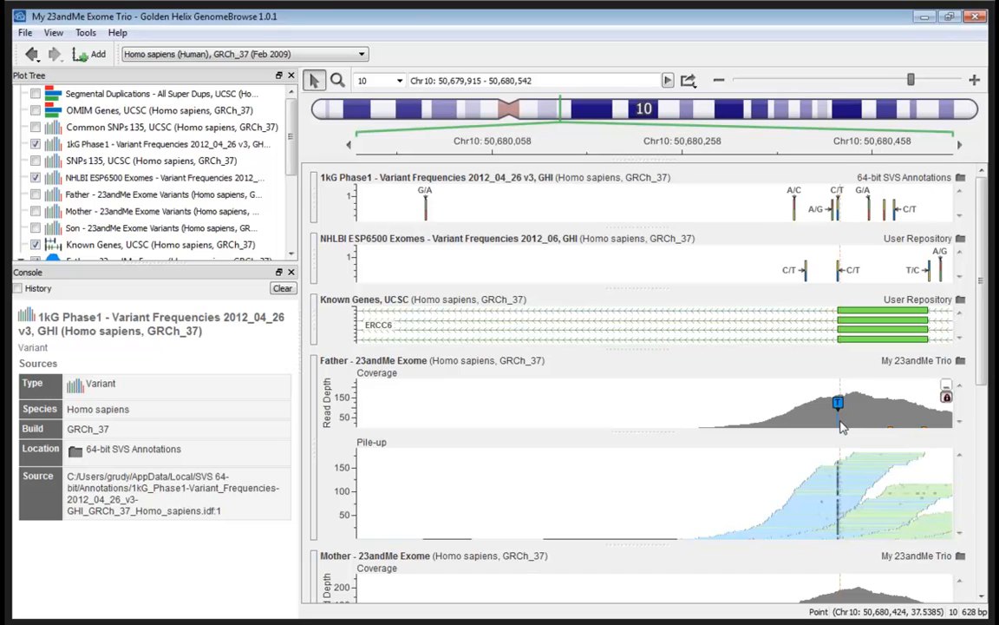
# Examine the individual reads carrying the T allele at Chr10: 50,680,422 in the Father's pile-up.
pyautogui.scroll(1, 839, 422)
pyautogui.scroll(1, 837, 480)
pyautogui.scroll(1, 838, 481)
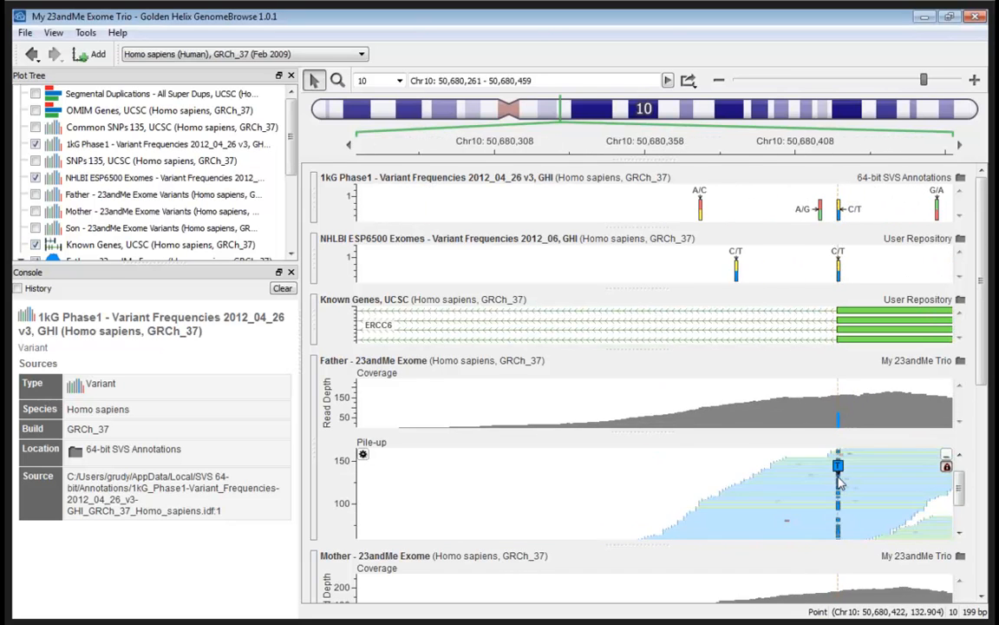
pyautogui.scroll(1, 840, 484)
pyautogui.click(820, 503)
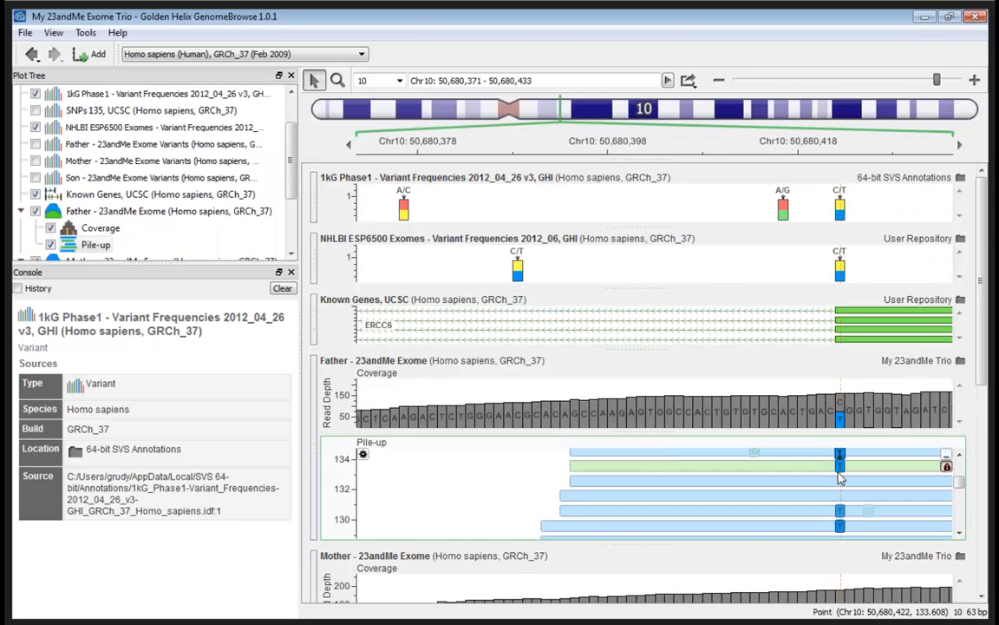
pyautogui.moveTo(817, 497); pyautogui.dragTo(806, 516)
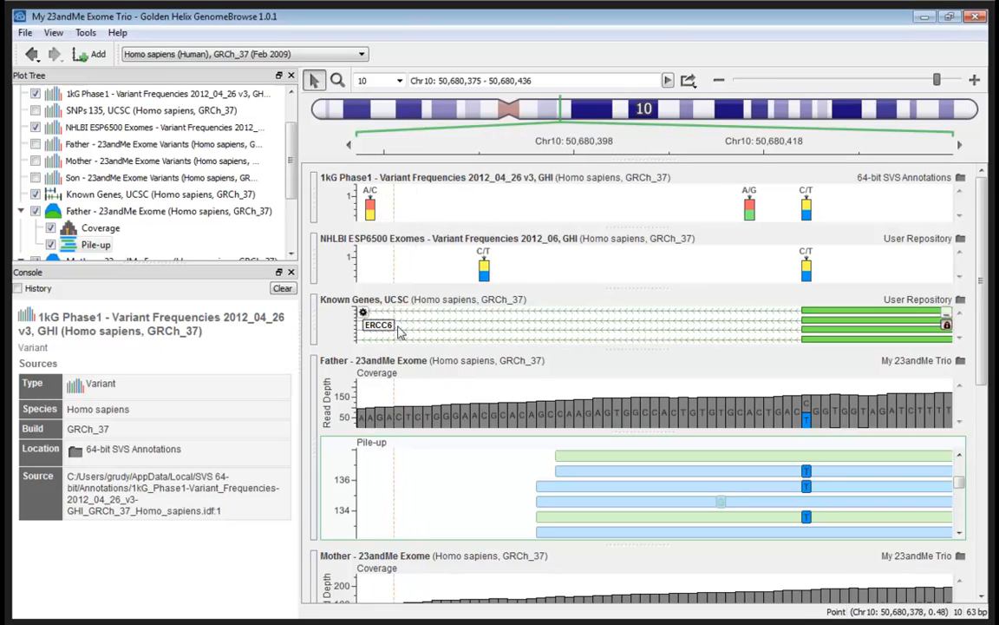
# Select the C/T variant at 50,680,422 in the NHLBI ESP6500 track to read its frequencies, and enlarge the Known Genes track to show exon numbers.
pyautogui.click(807, 272)
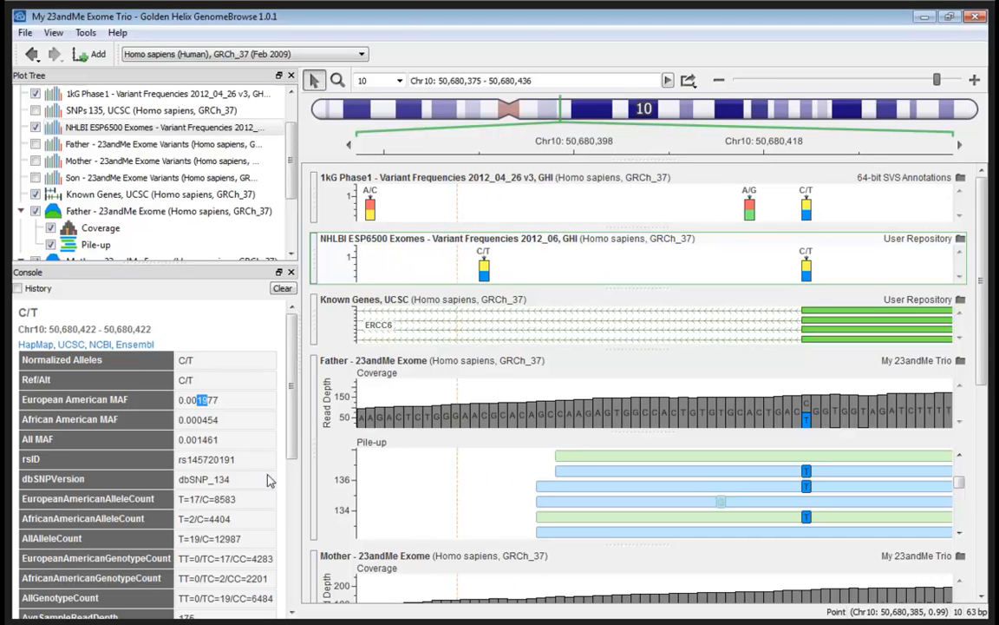
pyautogui.scroll(-1, 293, 450)
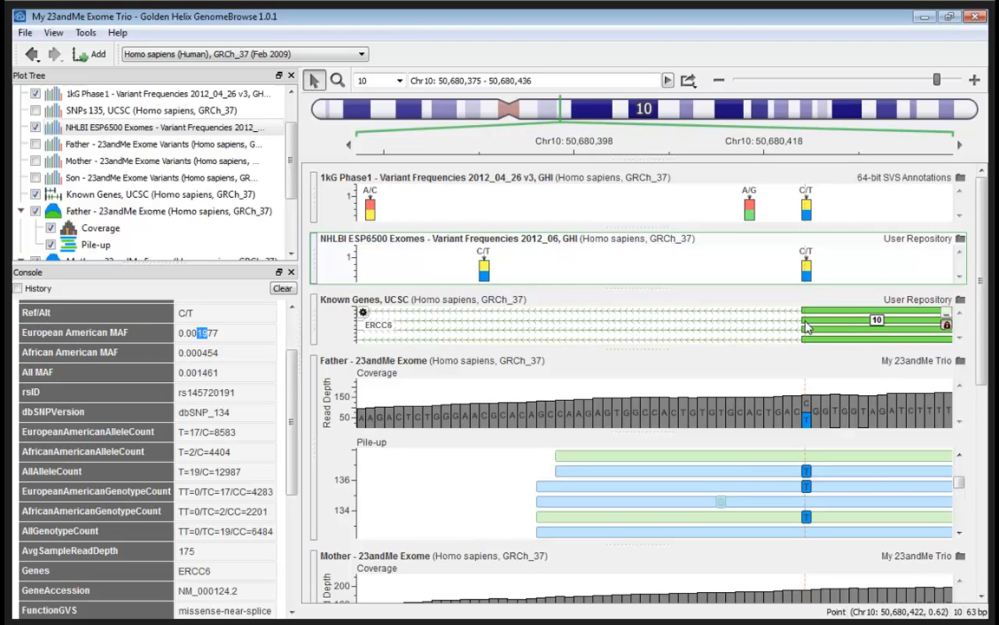
pyautogui.moveTo(790, 348); pyautogui.dragTo(799, 360)
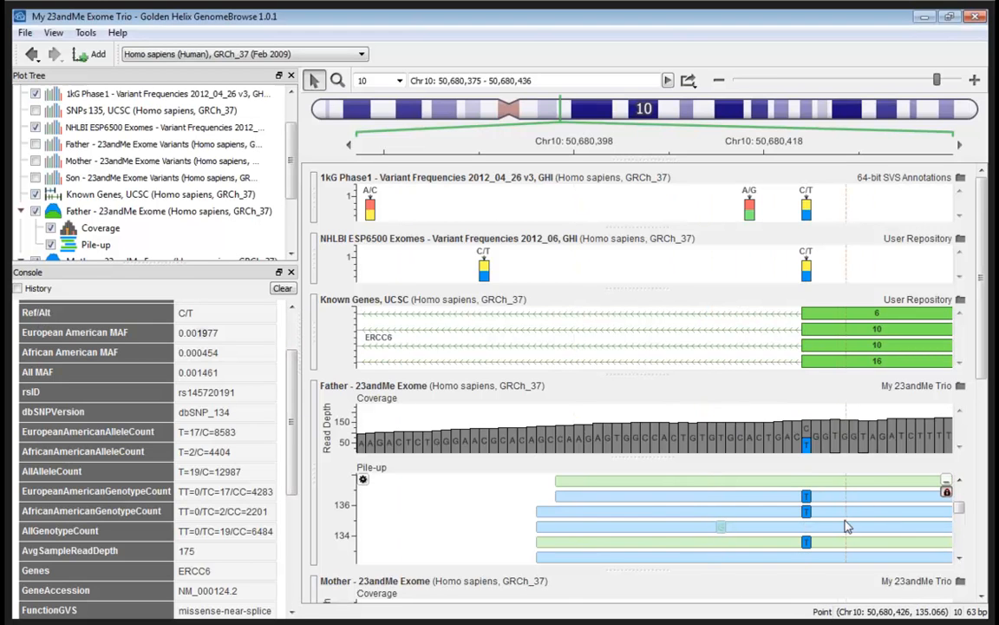
# Check the Segmental Duplications - All Super Dups track over about 1.6 Kbp of ERCC6, and hide it again.
pyautogui.scroll(-1, 825, 521)
pyautogui.scroll(-5, 824, 521)
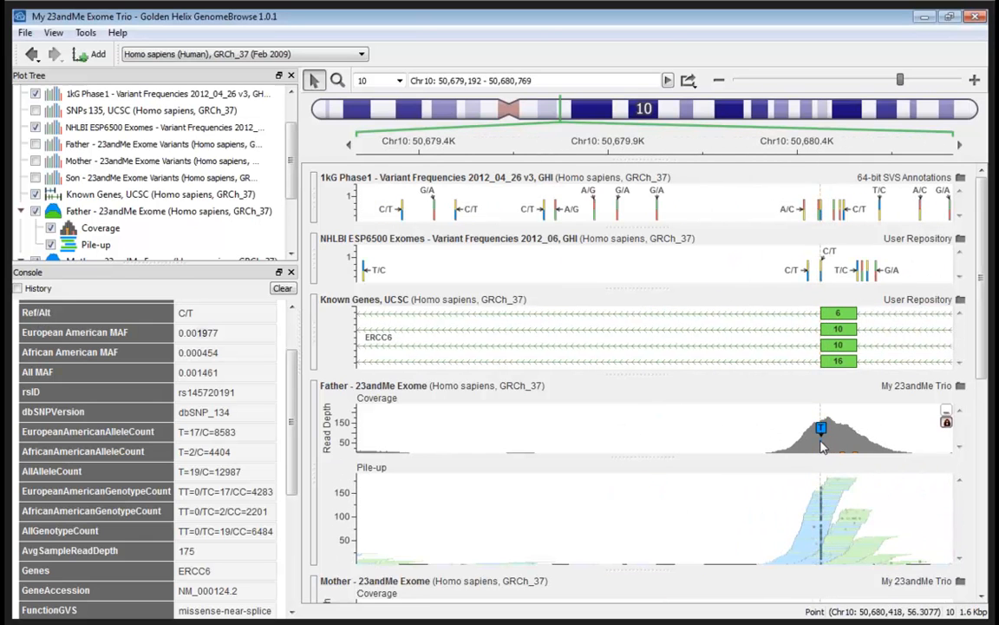
pyautogui.scroll(1, 284, 104)
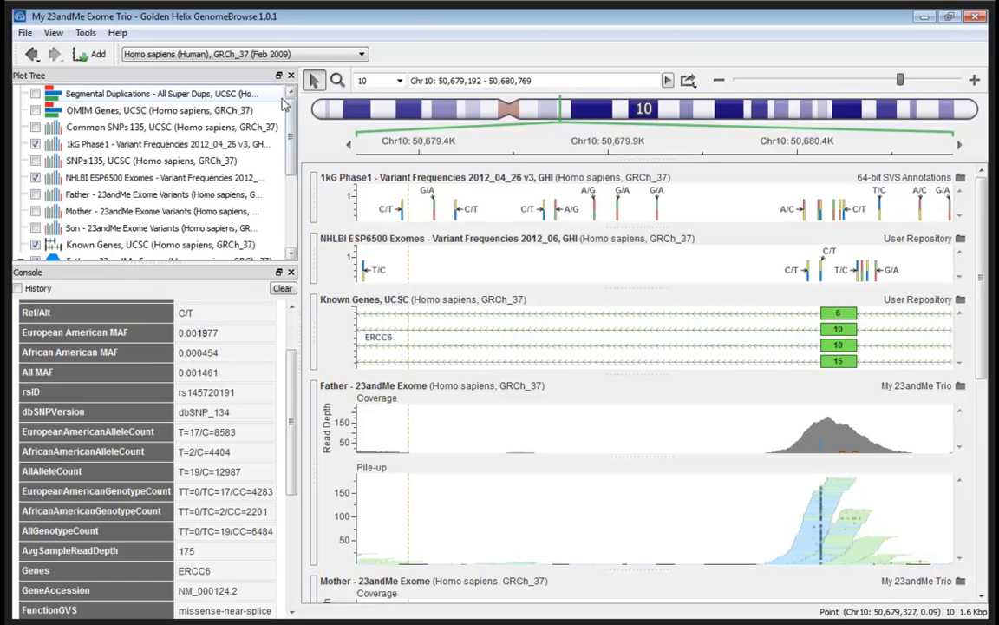
pyautogui.click(34, 93)
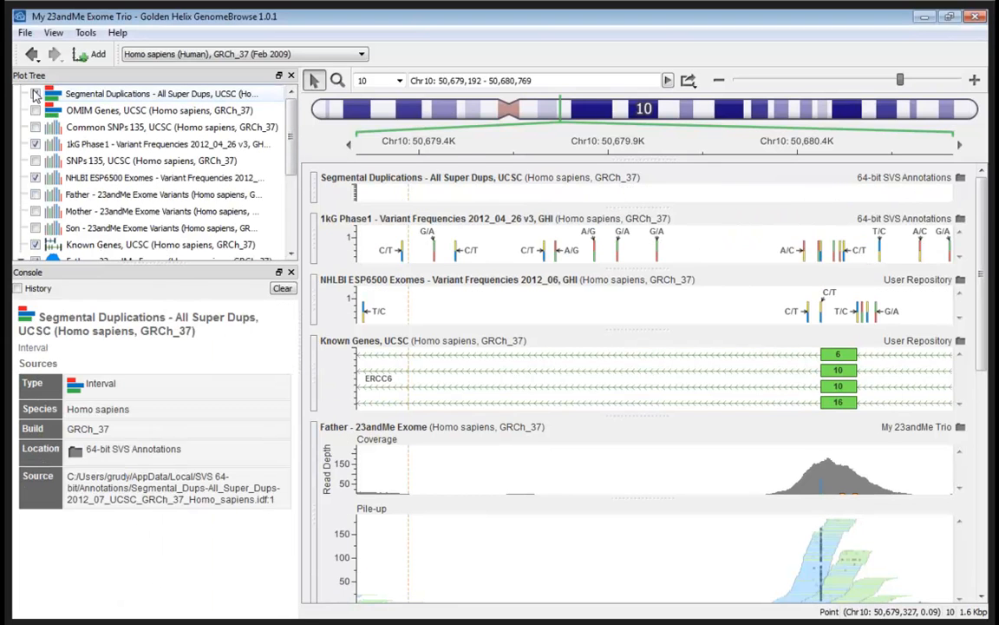
pyautogui.click(35, 93)
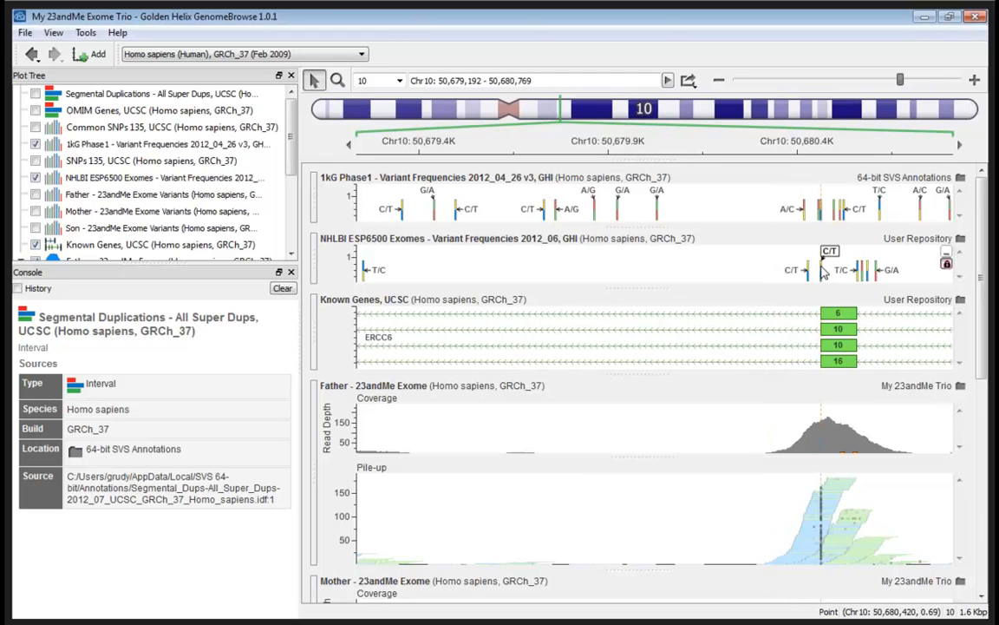
# Compare the coverage and pile-ups across the trio at the C/T variant at Chr10: 50,680,422, within a window of about 125 bp.
pyautogui.scroll(3, 823, 434)
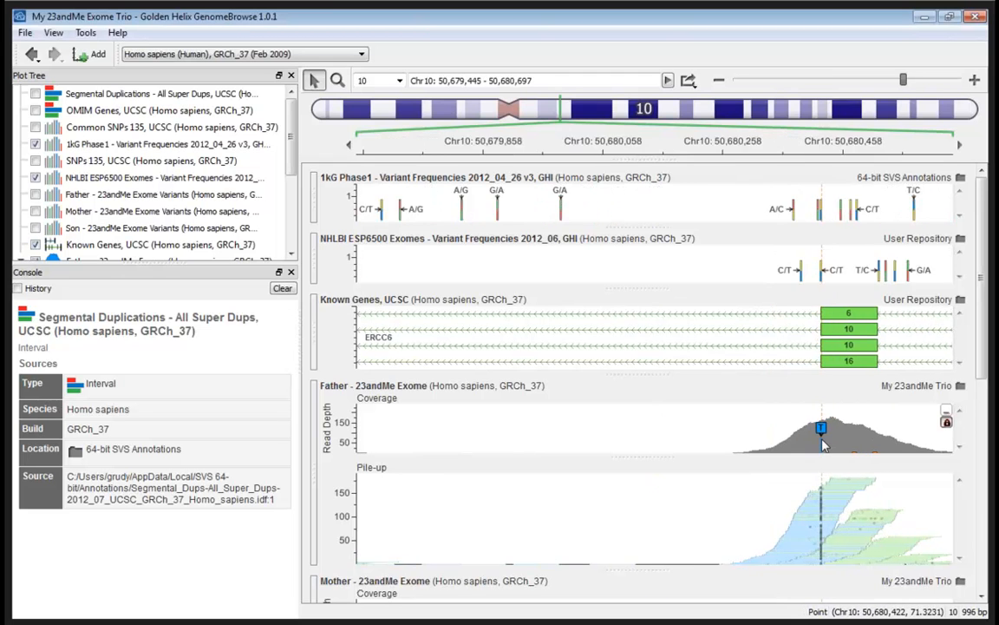
pyautogui.scroll(2, 823, 445)
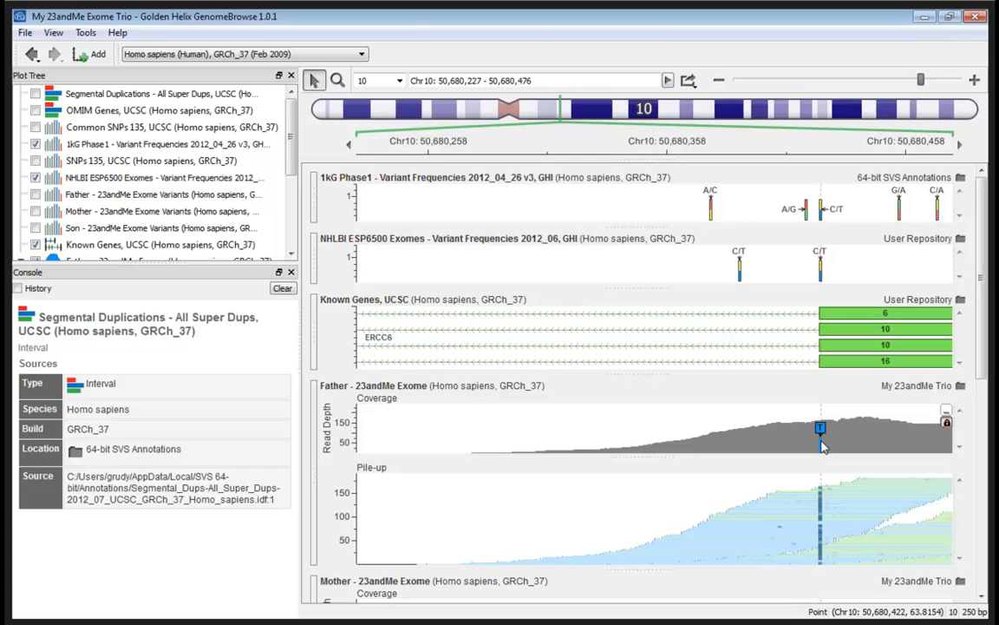
pyautogui.scroll(2, 820, 445)
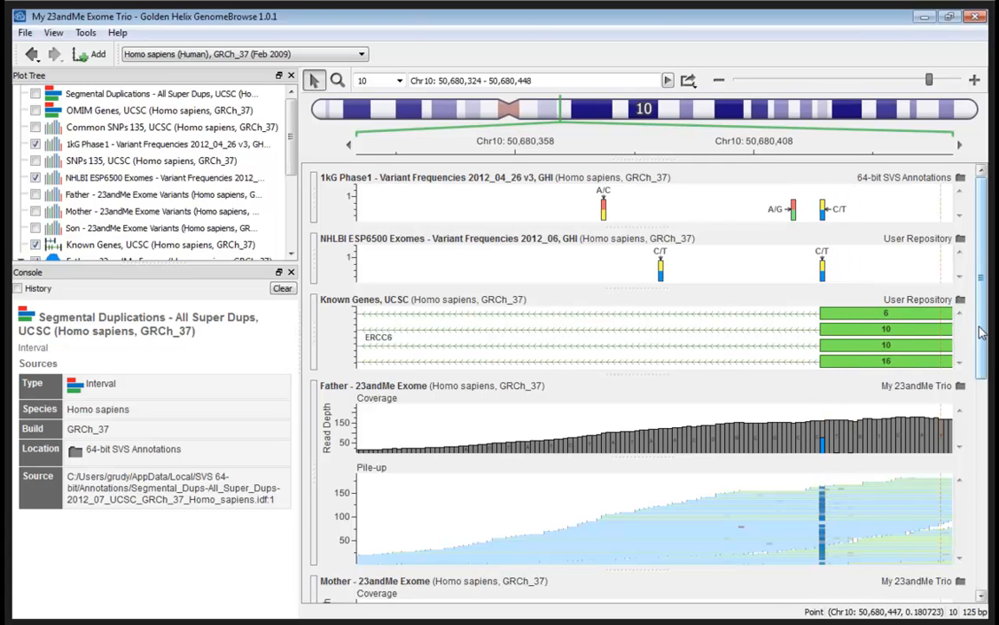
pyautogui.moveTo(981, 333); pyautogui.dragTo(947, 530)
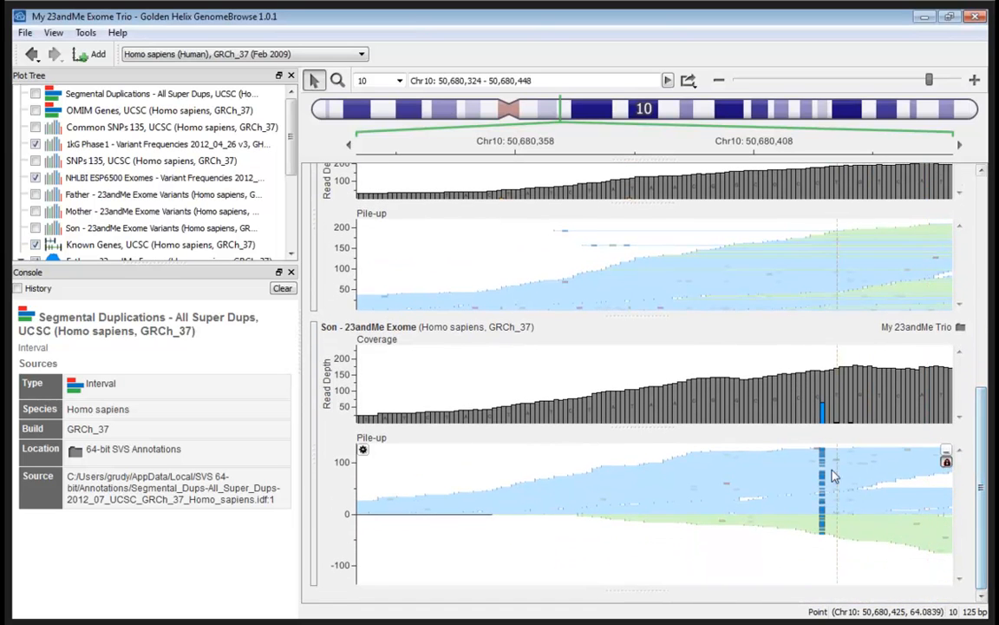
pyautogui.moveTo(979, 488); pyautogui.dragTo(983, 219)
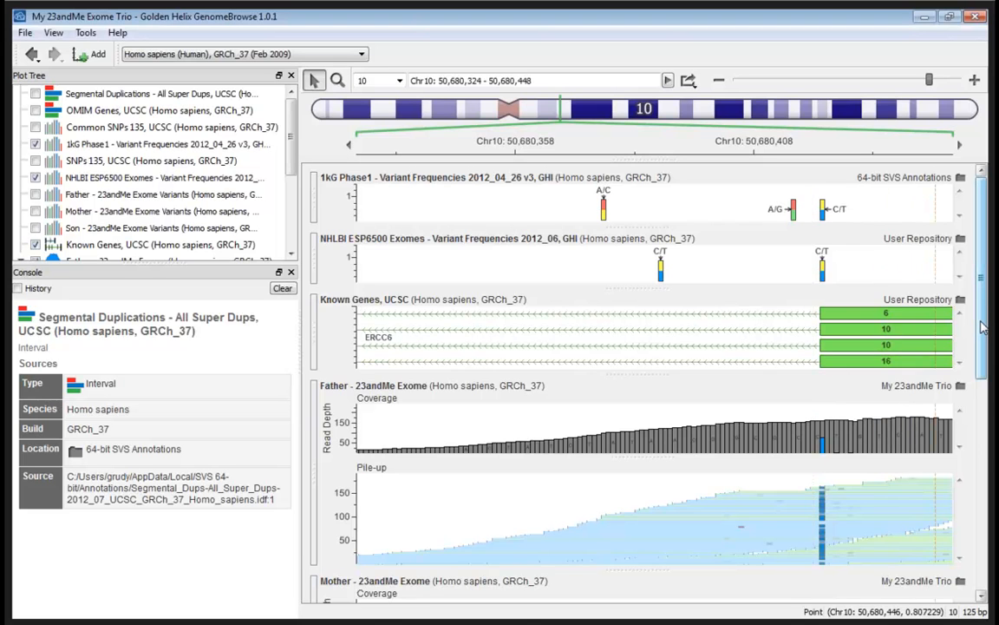
# Recheck the Mother's reads at the C/T variant, and display the whole ERCC6 gene with the details of transcript uc010qgr.1.
pyautogui.moveTo(982, 328); pyautogui.dragTo(982, 411)
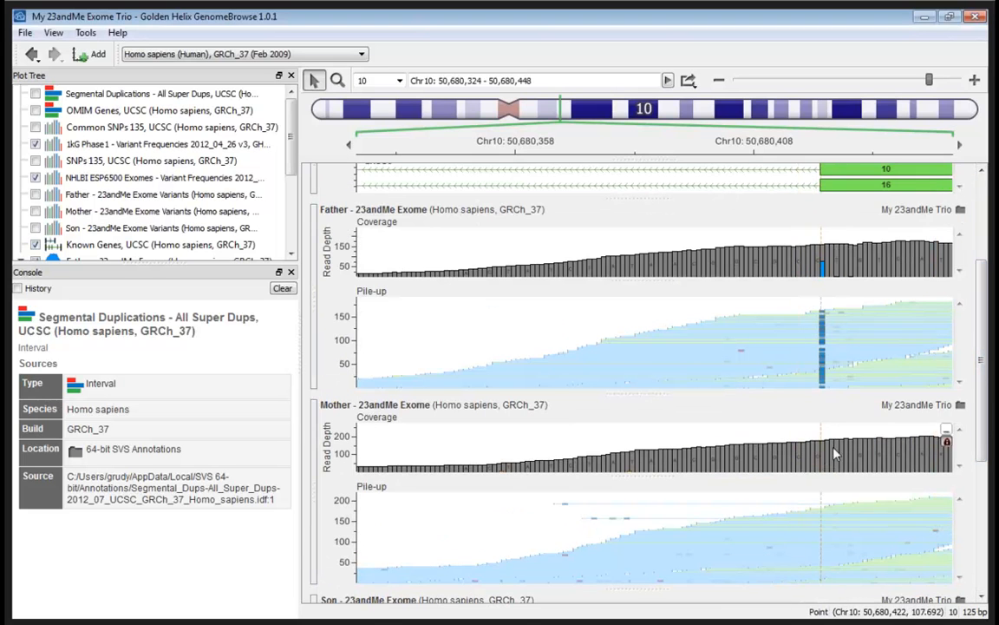
pyautogui.moveTo(984, 354); pyautogui.dragTo(982, 267)
pyautogui.scroll(-1, 707, 344)
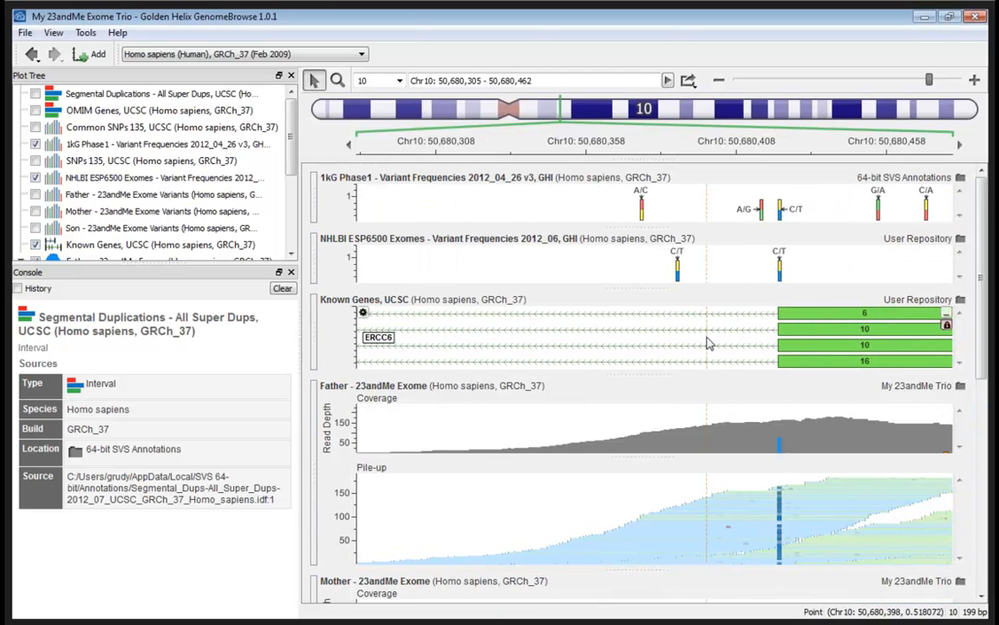
pyautogui.scroll(-1, 707, 343)
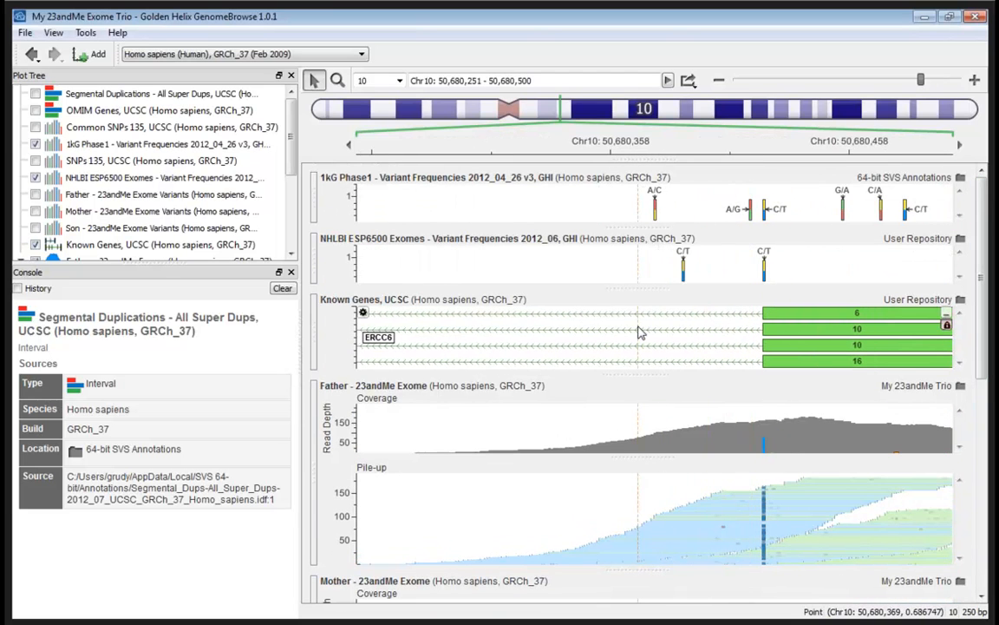
pyautogui.click(566, 330)
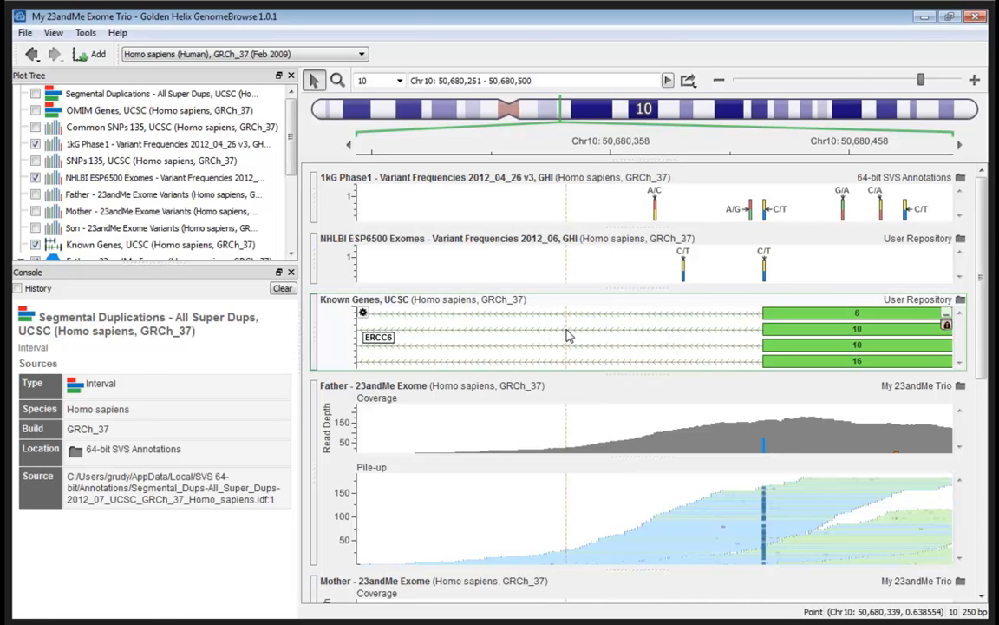
pyautogui.doubleClick(568, 336)
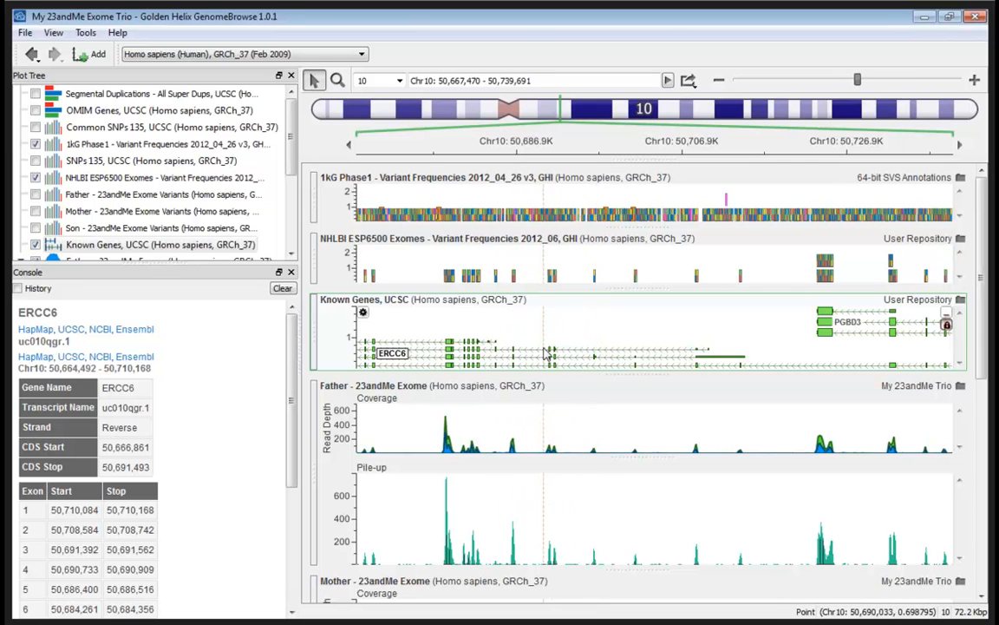
# Examine the Father's coverage and pile-up over the ERCC6 exon near Chr10: 50,691,400, within a window of about 720 bp.
pyautogui.scroll(2, 560, 354)
pyautogui.scroll(4, 547, 354)
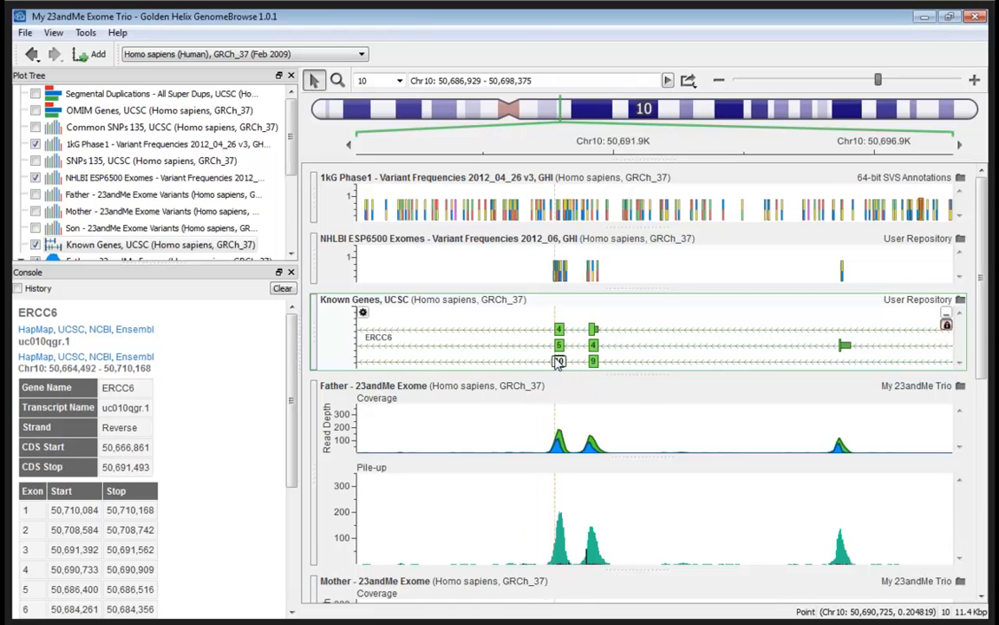
pyautogui.scroll(3, 591, 346)
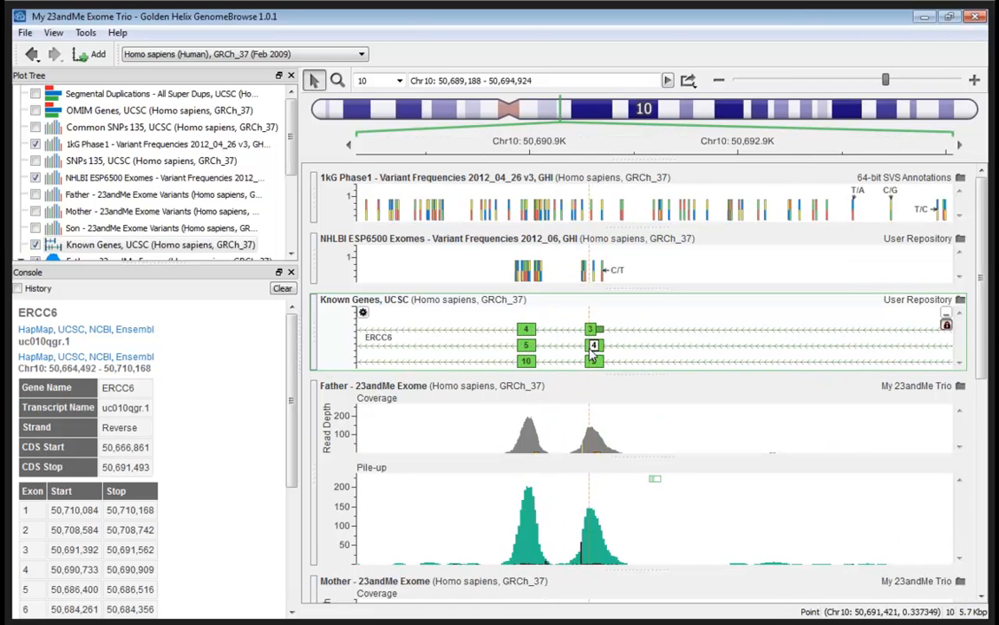
pyautogui.scroll(4, 585, 348)
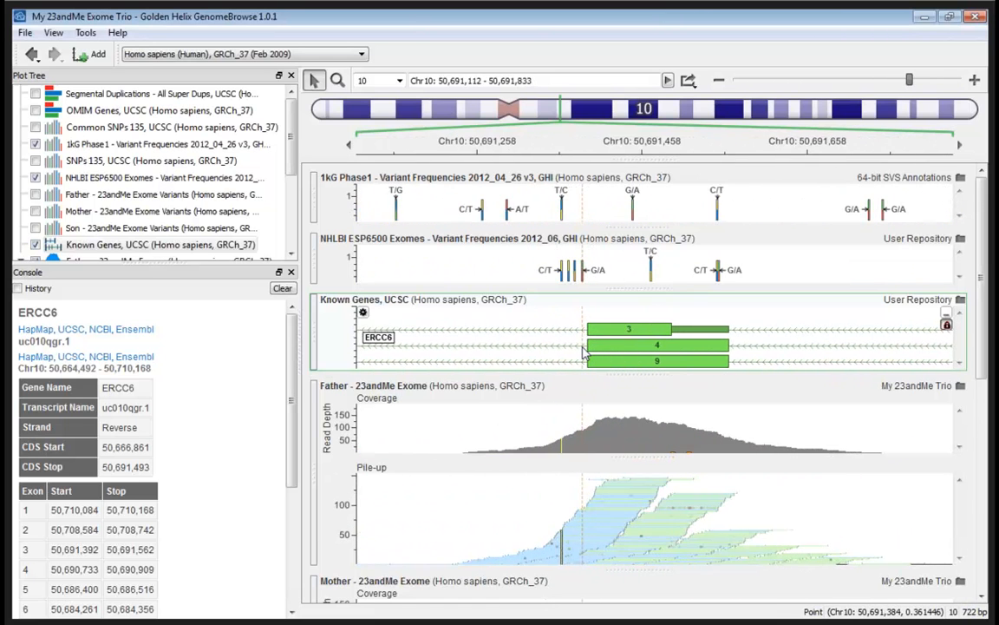
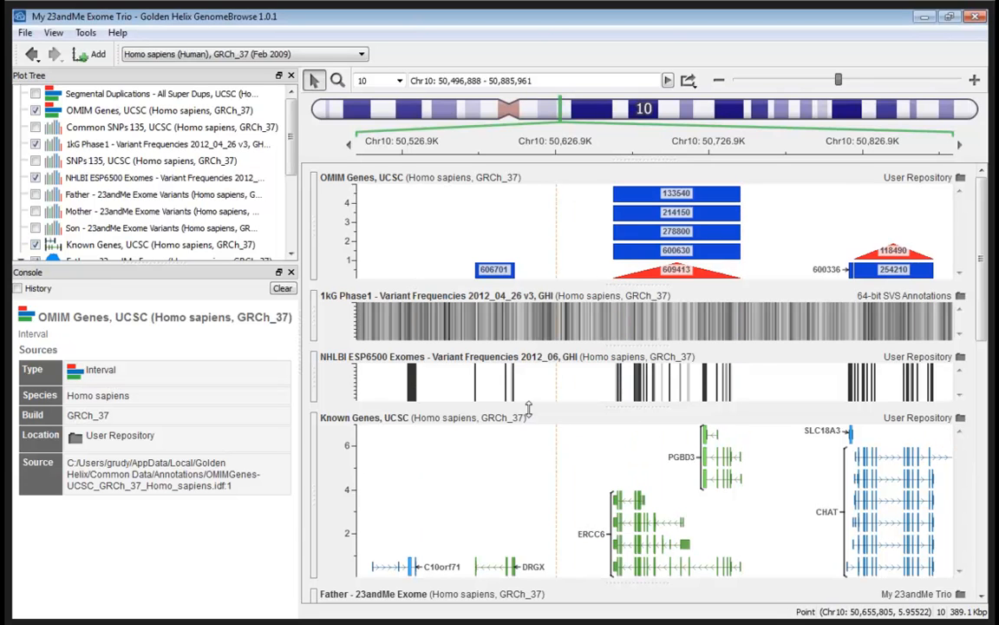
# Compare the Father's and Mother's coverage and pile-ups over the ERCC6 exons at Chr10: 50,677,590 - 50,679,539.
pyautogui.moveTo(982, 301); pyautogui.dragTo(982, 441)
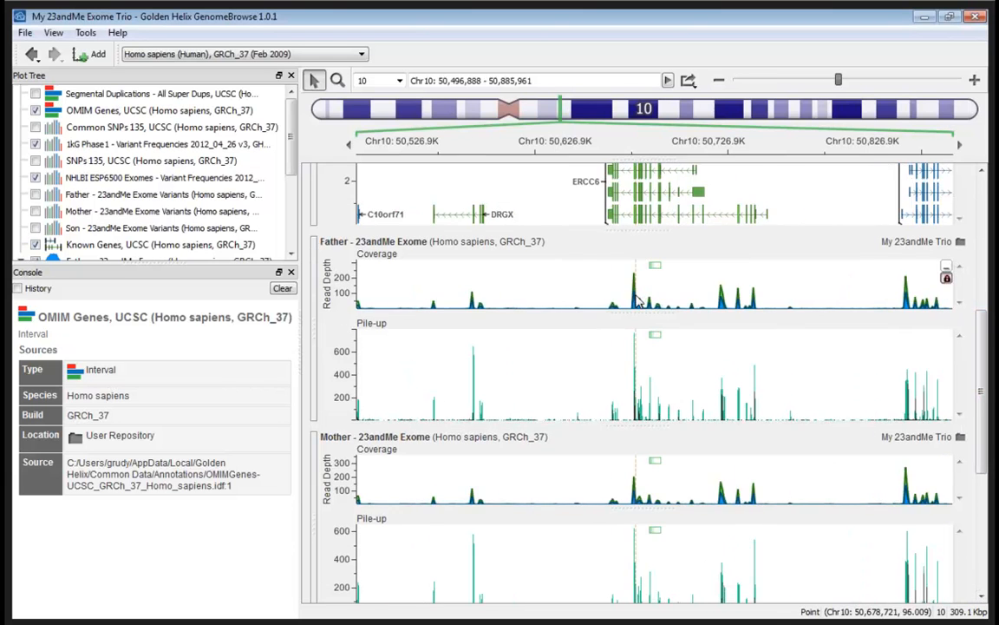
pyautogui.scroll(6, 637, 300)
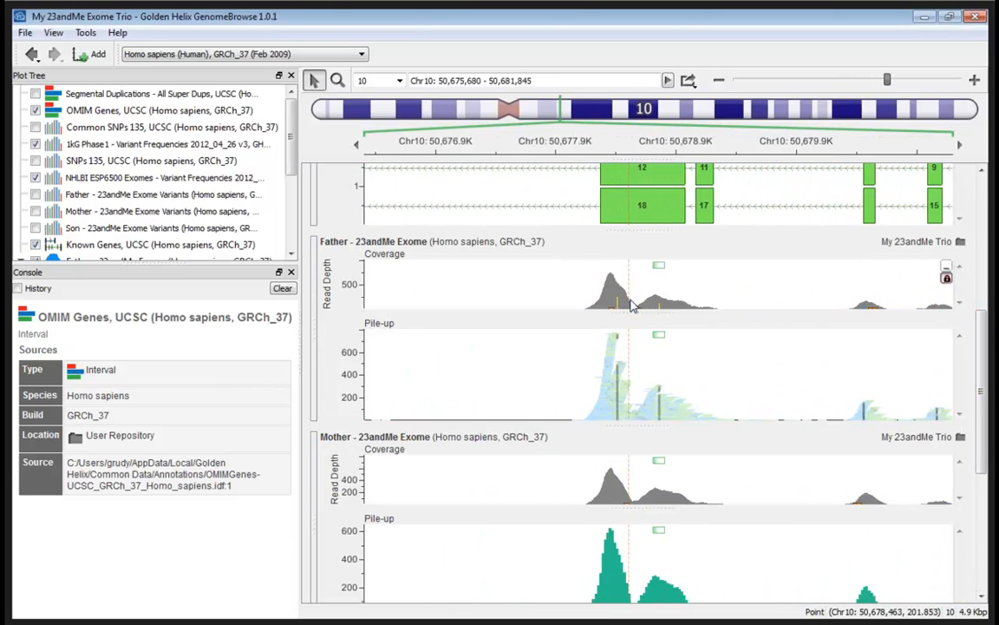
pyautogui.scroll(2, 631, 304)
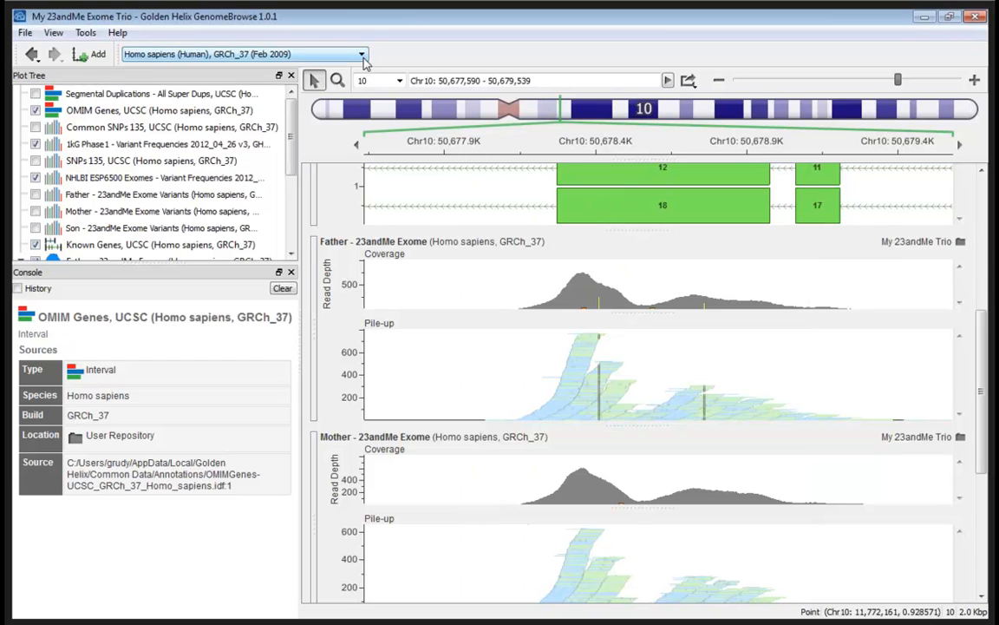
# Look through the list of available species and genome assemblies, from Homo sapiens to Zea mays, without changing the current one.
pyautogui.click(331, 54)
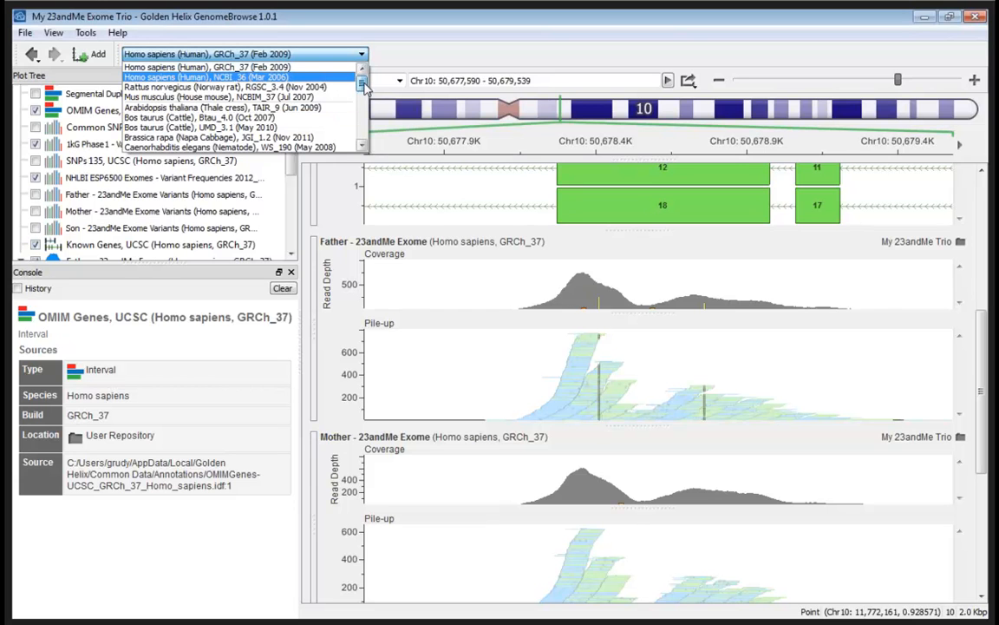
pyautogui.moveTo(362, 84); pyautogui.dragTo(363, 94)
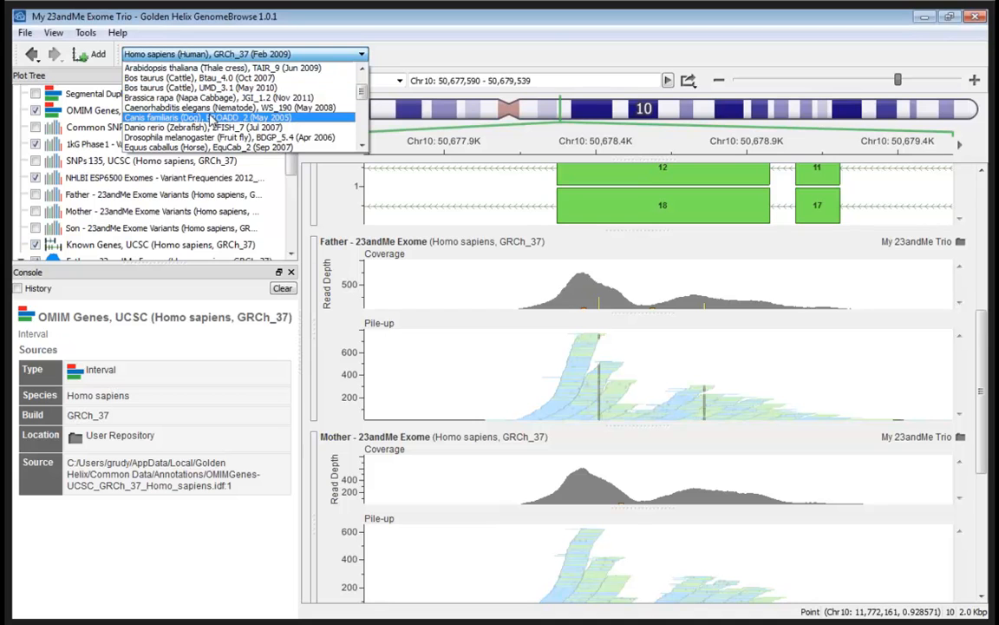
pyautogui.moveTo(362, 90); pyautogui.dragTo(363, 139)
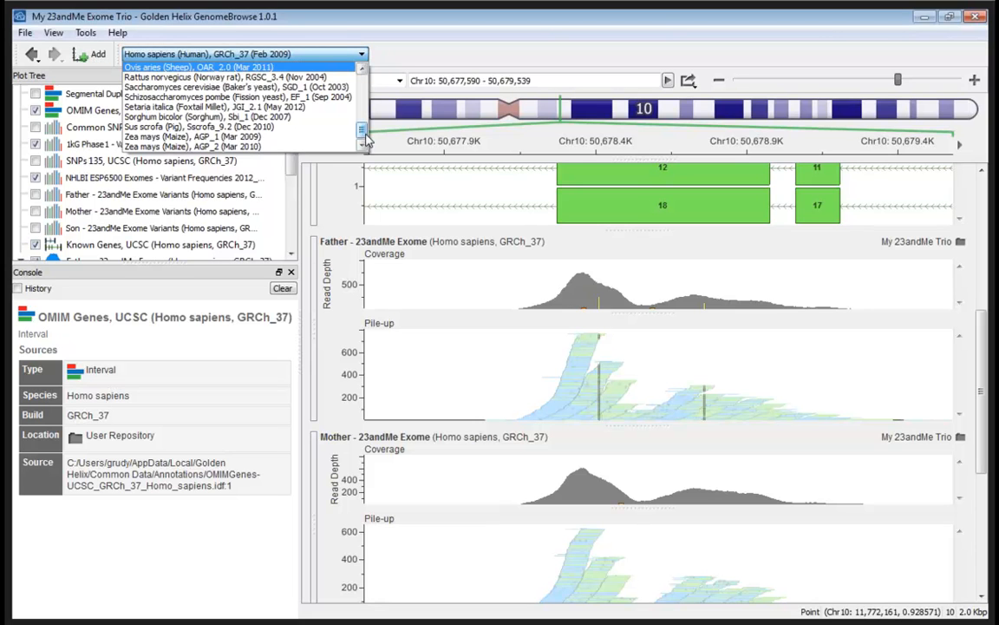
pyautogui.scroll(6, 330, 104)
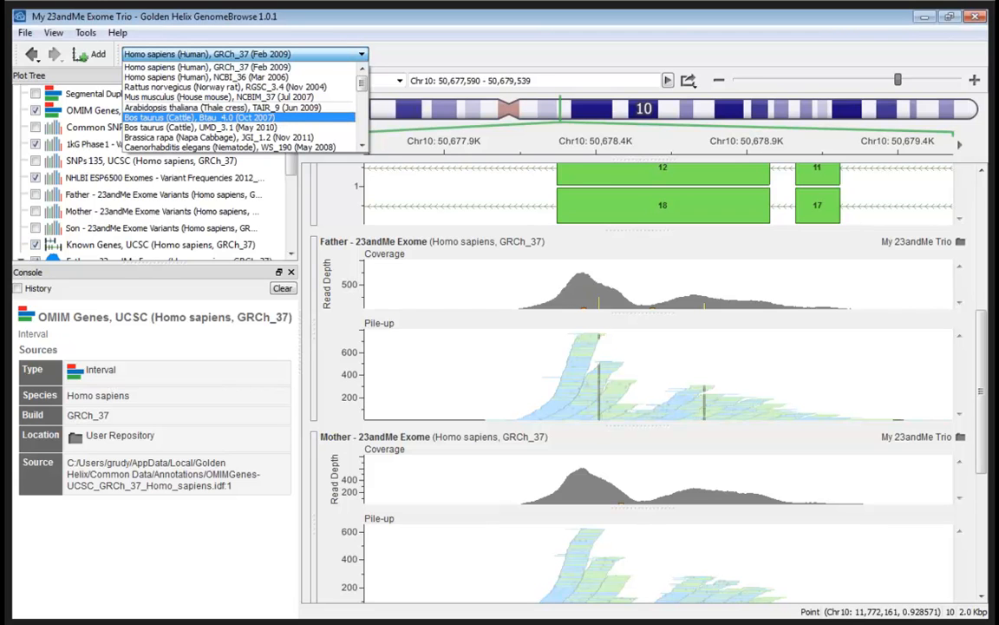
pyautogui.hotkey('alt', 'Tab')
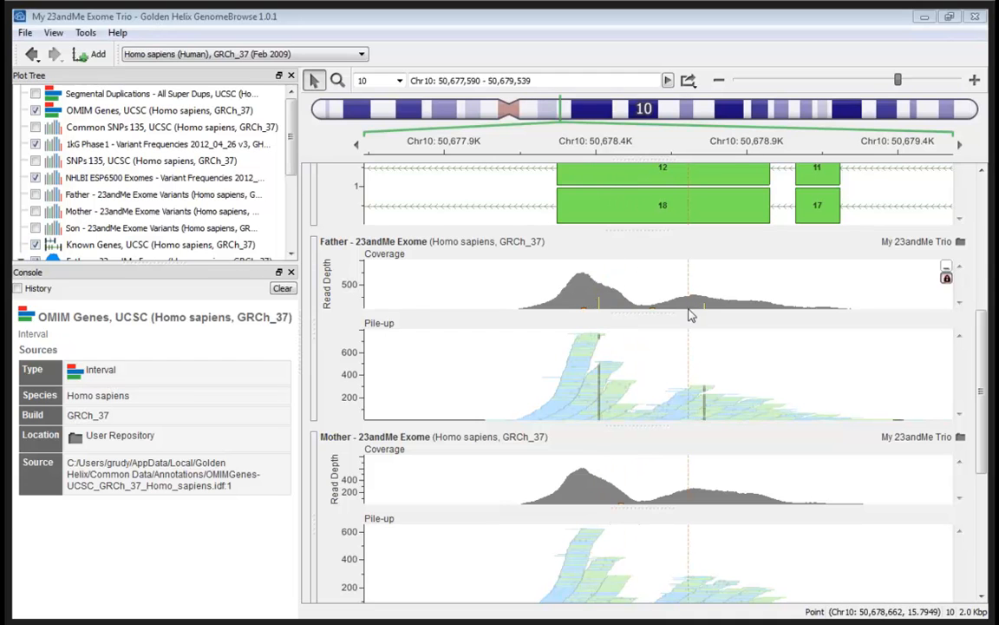
# Make the Father's Coverage plot taller, and look through the local data sources available for Homo sapiens, GRCh_37.
pyautogui.moveTo(689, 314); pyautogui.dragTo(640, 379)
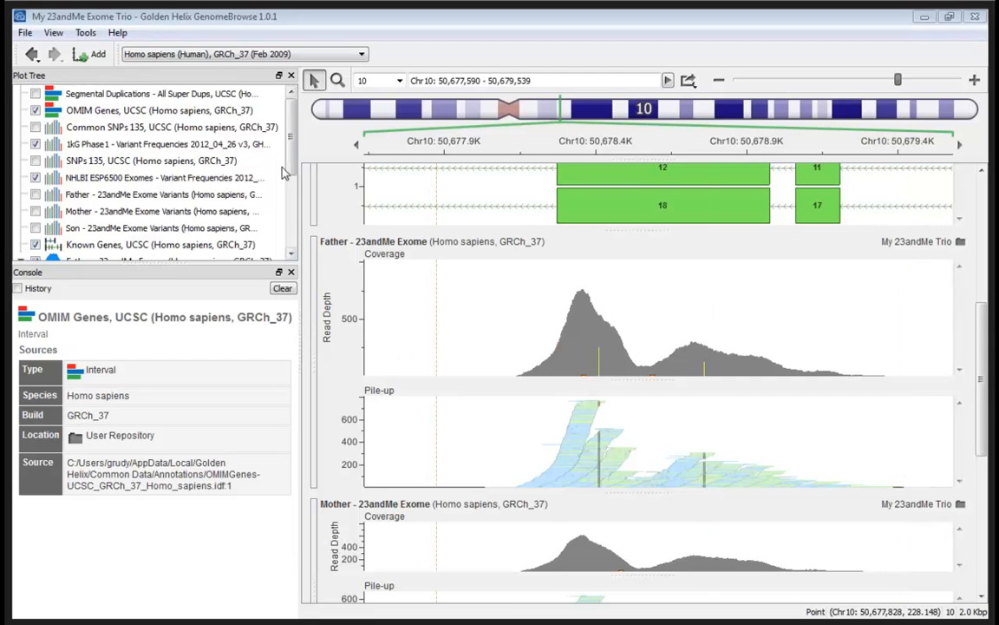
pyautogui.click(315, 58)
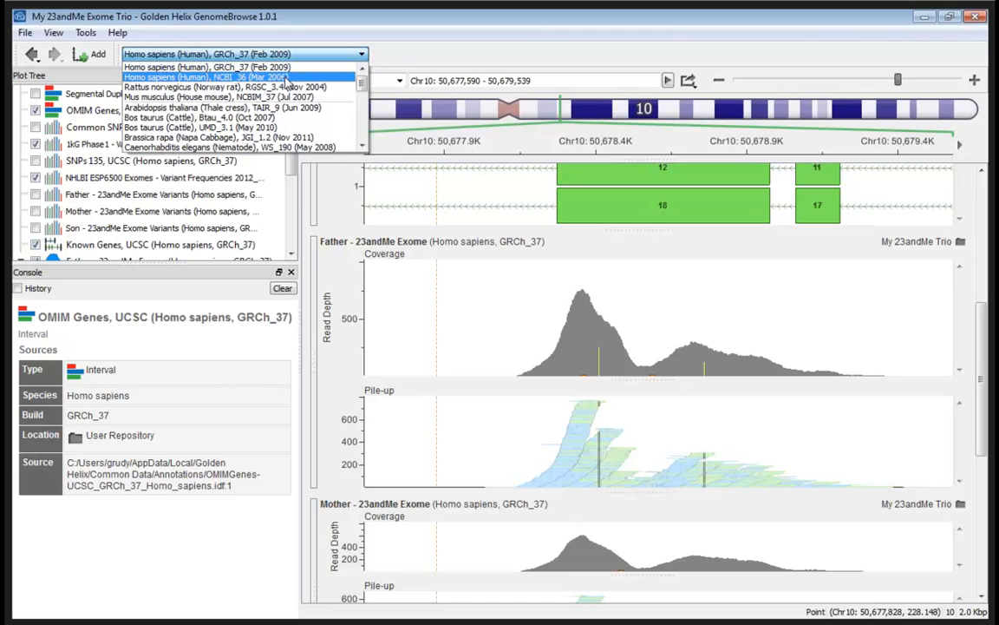
pyautogui.click(359, 57)
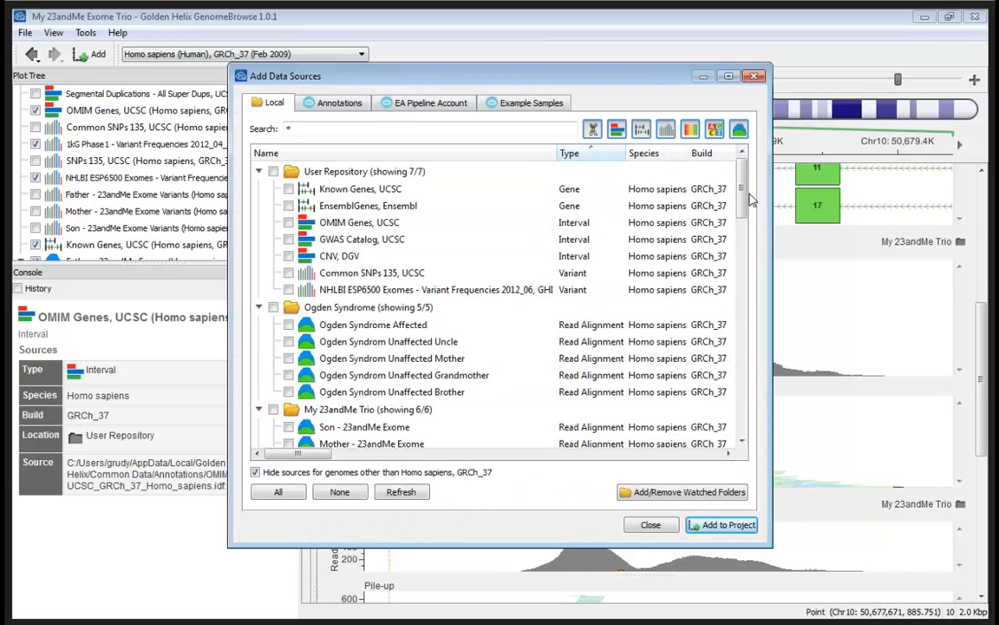
pyautogui.scroll(-5, 607, 365)
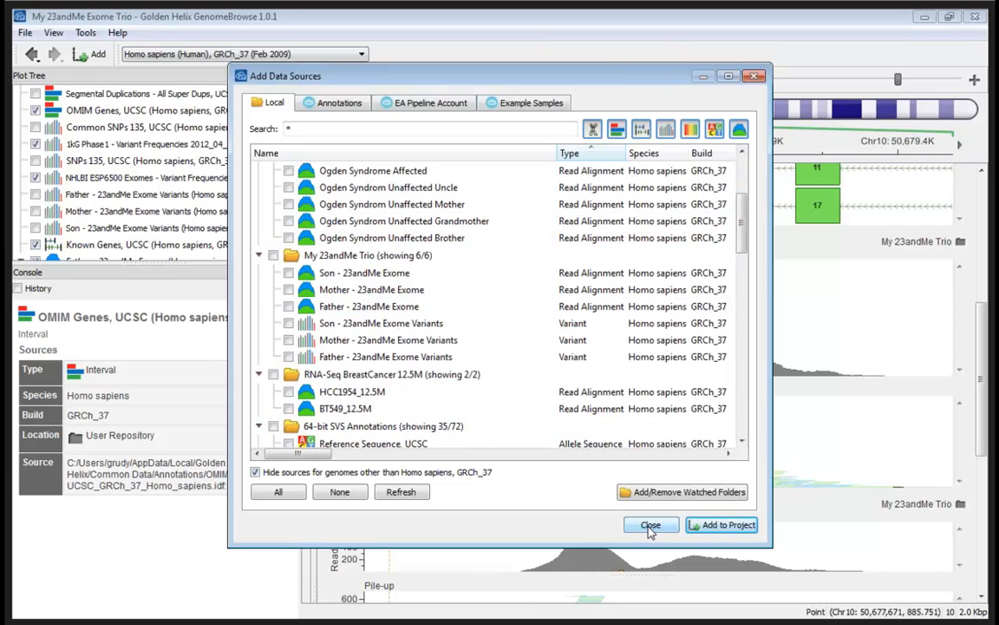
pyautogui.click(651, 526)
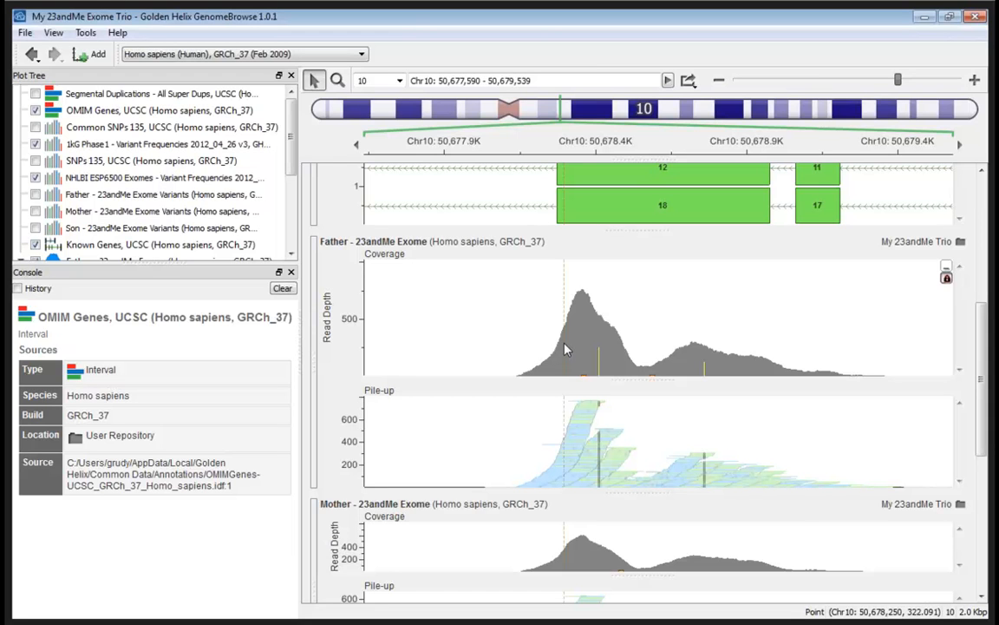
# View the trio coverage and the OMIM and Known Genes tracks over about 977 Kbp around ERCC6.
pyautogui.scroll(-2, 597, 347)
pyautogui.scroll(-8, 598, 347)
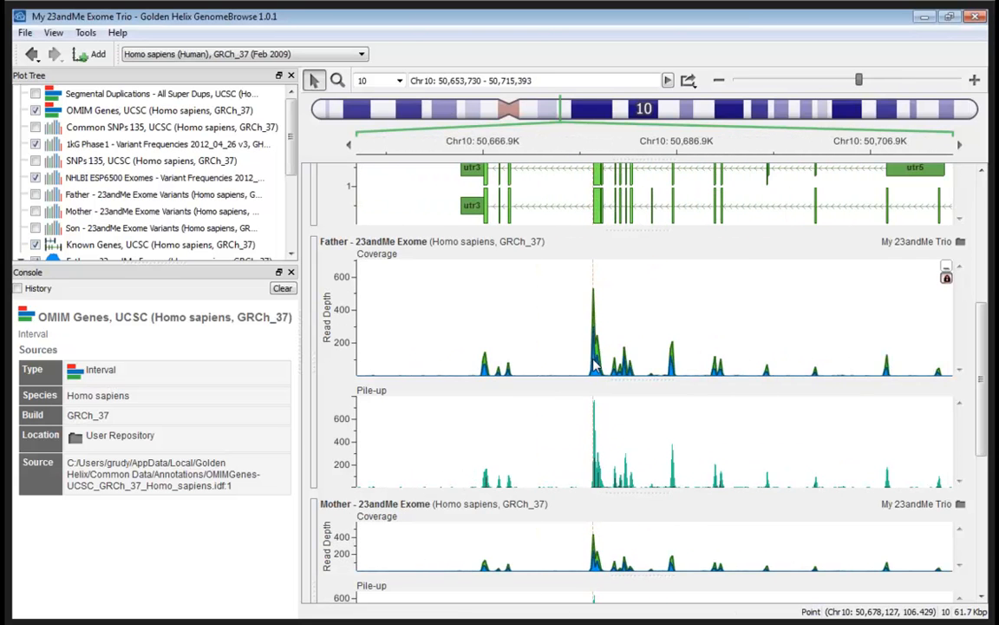
pyautogui.scroll(-6, 597, 356)
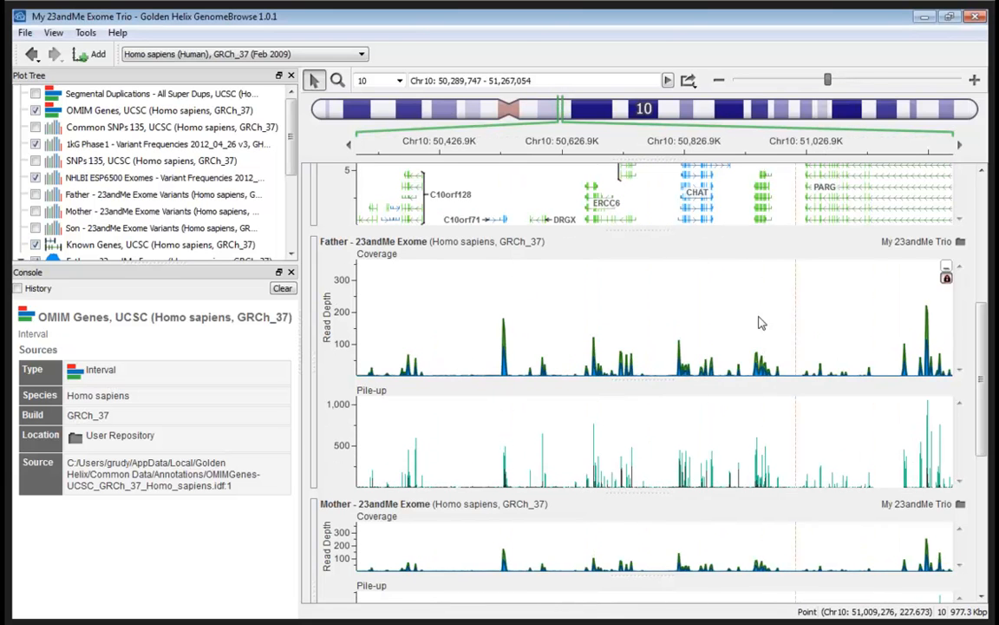
pyautogui.moveTo(982, 360); pyautogui.dragTo(982, 233)
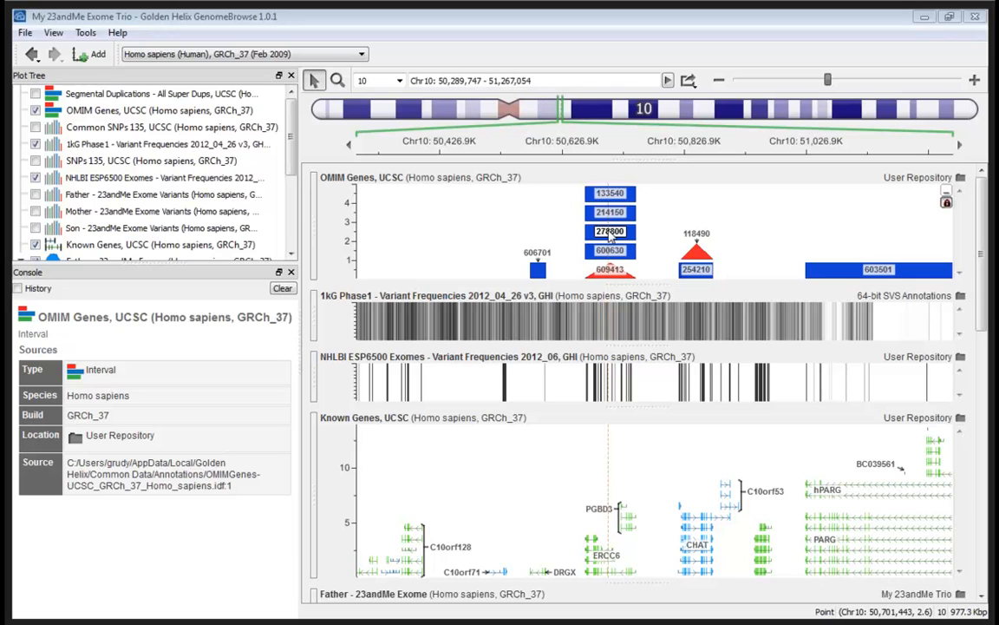
# Look through the online annotation sources for GRCh_37, including their sizes and field names, without adding any to the project.
pyautogui.click(98, 54)
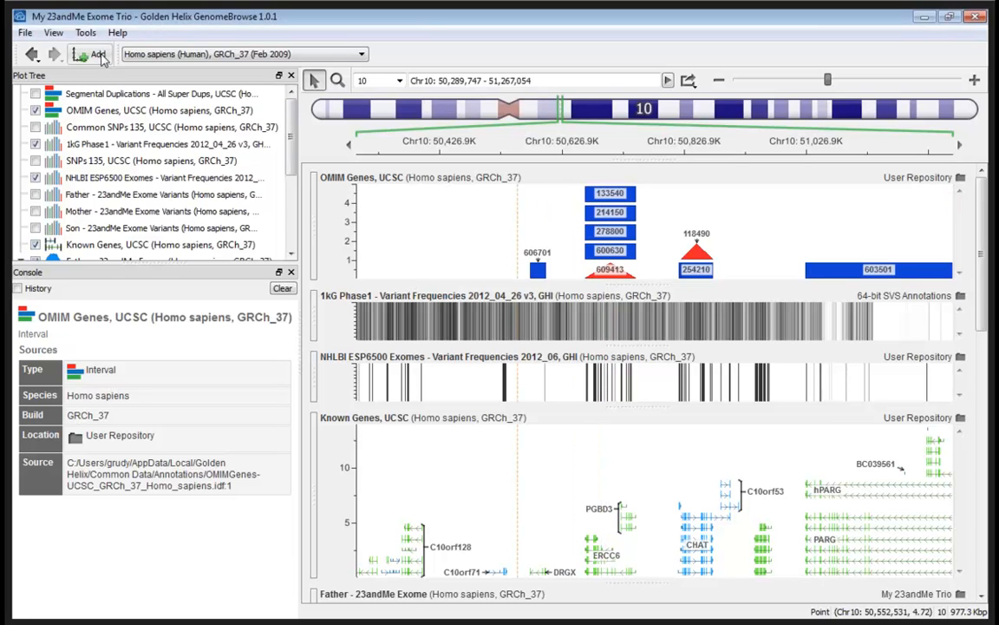
pyautogui.click(329, 103)
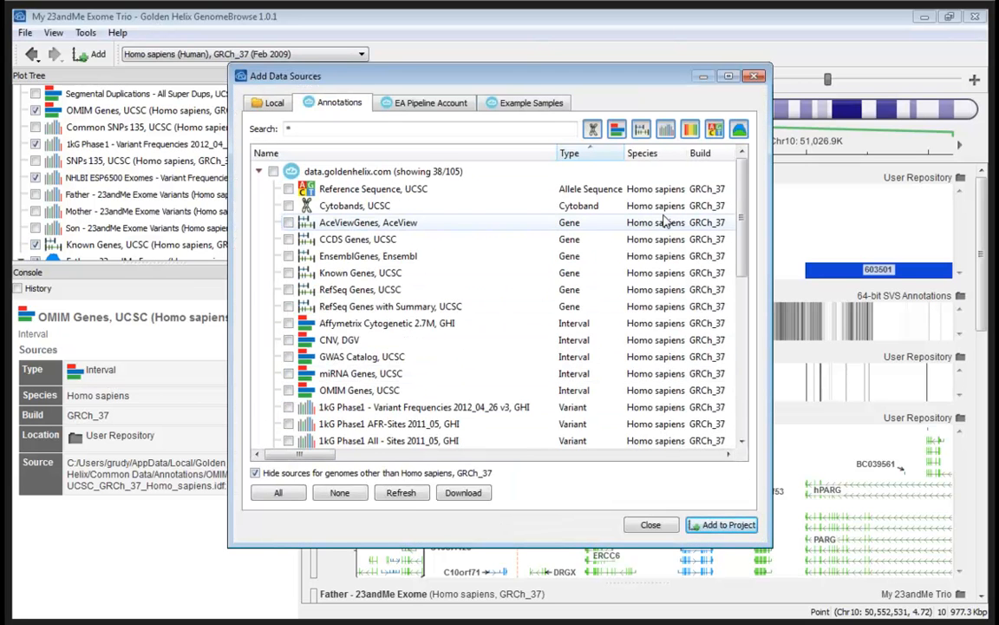
pyautogui.moveTo(768, 218); pyautogui.dragTo(872, 164)
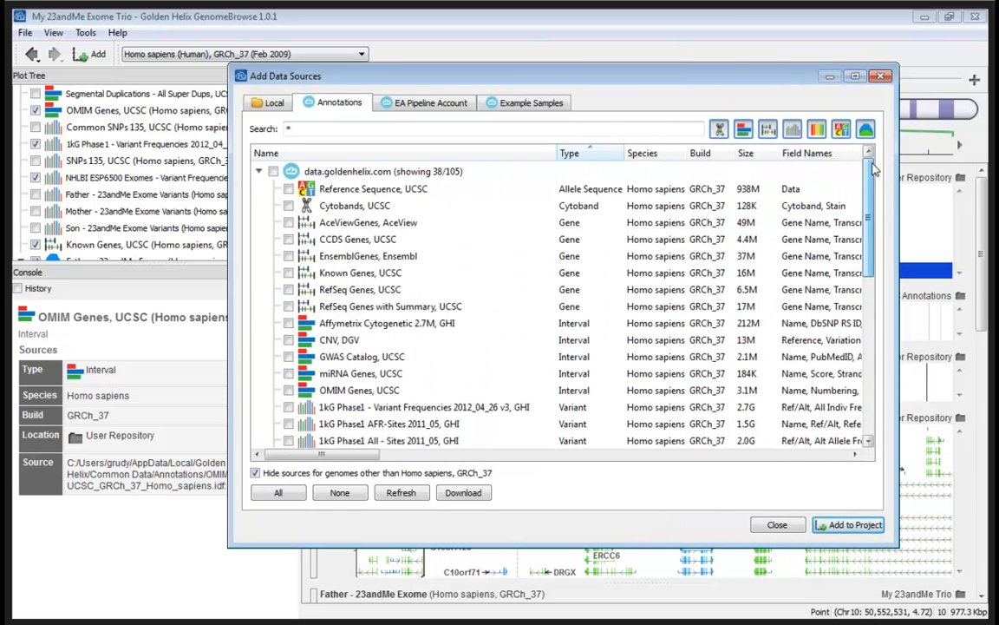
pyautogui.click(883, 80)
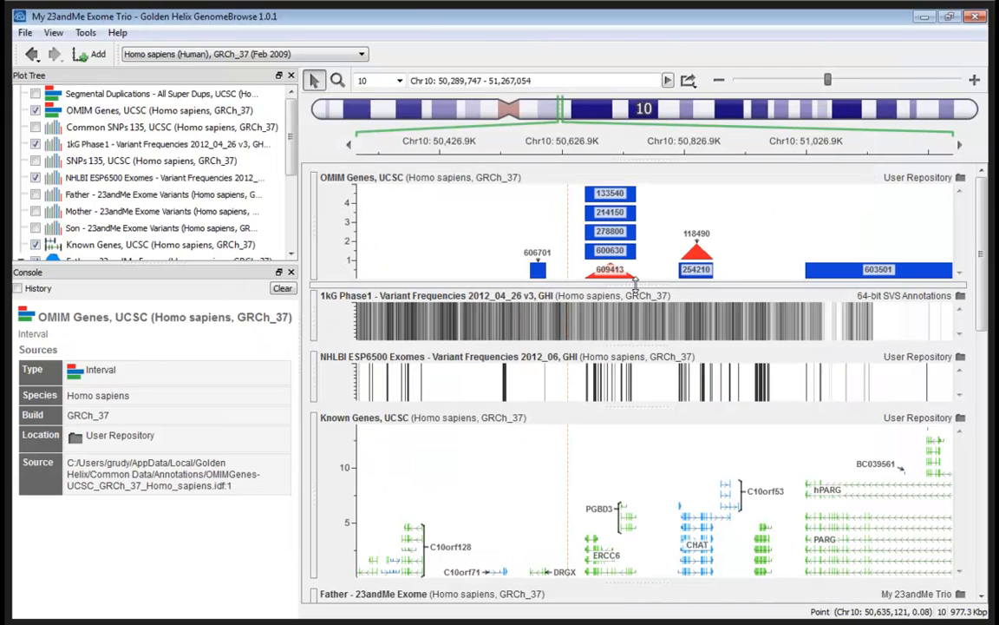
# Slightly reduce the height of the OMIM Genes track, and look through the breast cancer read alignments in the EA Pipeline Account.
pyautogui.moveTo(635, 282)
pyautogui.mouseDown()
pyautogui.moveTo(635, 321)
pyautogui.moveTo(634, 269)
pyautogui.mouseUp()
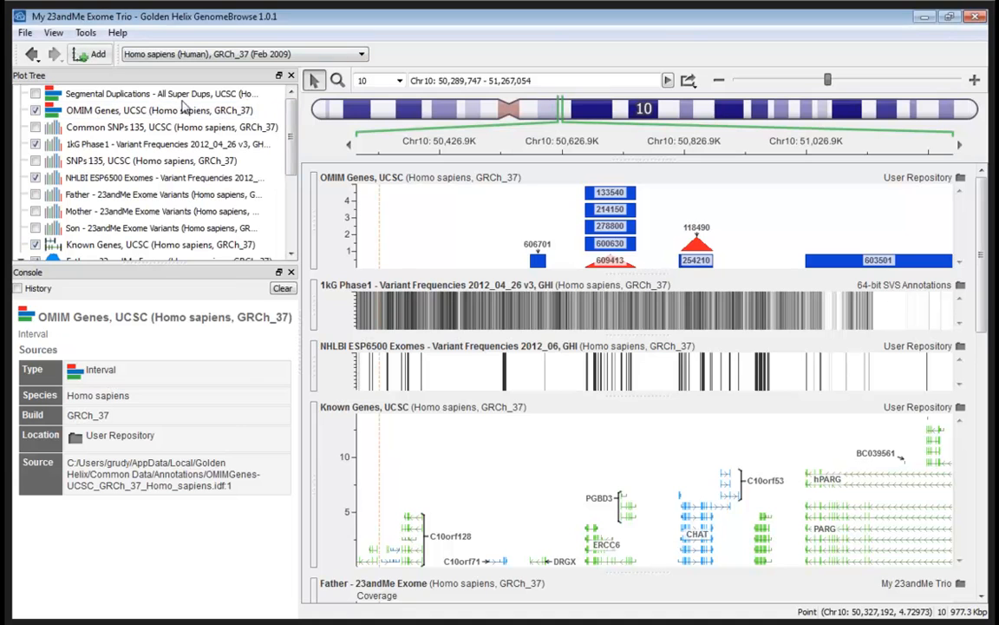
pyautogui.click(91, 54)
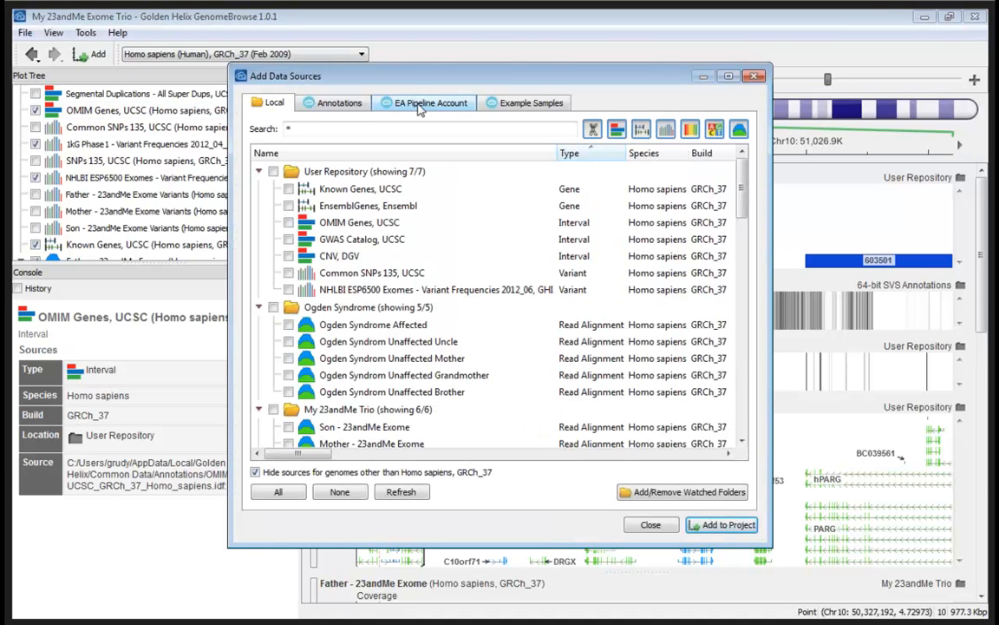
pyautogui.click(421, 107)
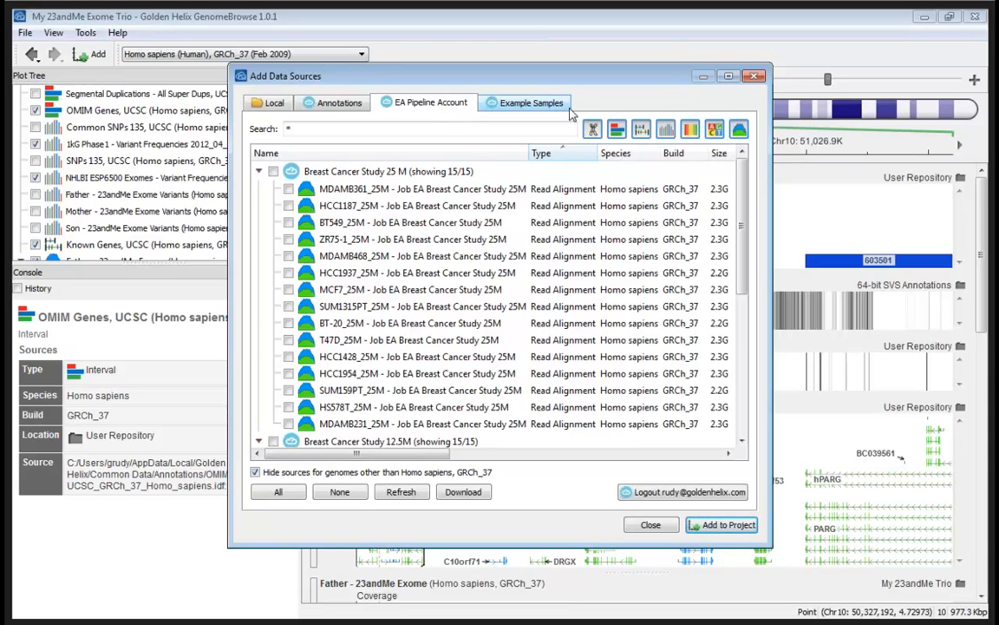
pyautogui.click(758, 80)
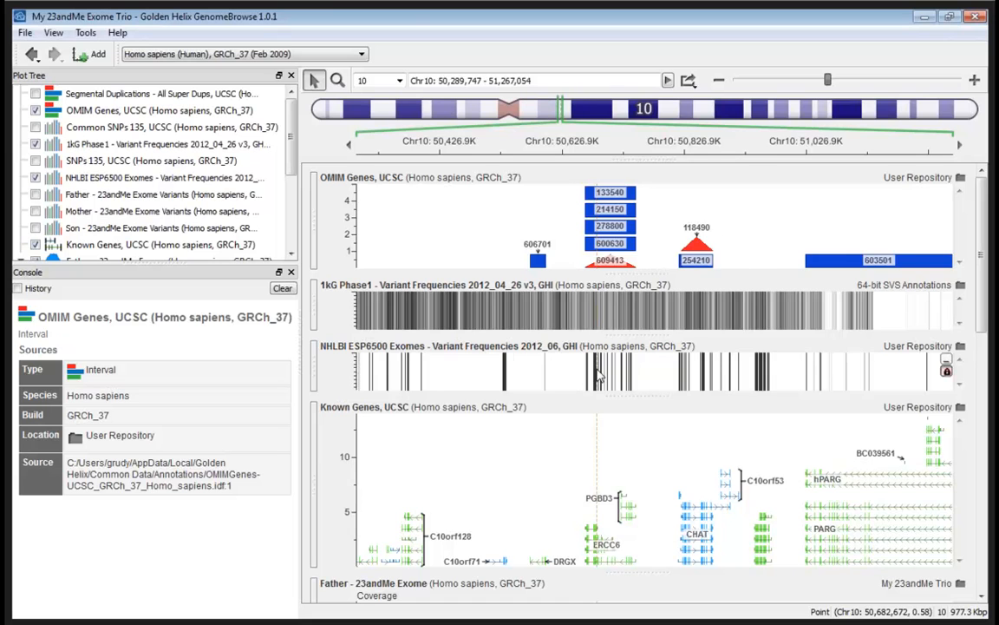
# Examine the ERCC6 exons against the NHLBI ESP6500 variants and OMIM intervals, within about 78 Kbp.
pyautogui.scroll(5, 598, 373)
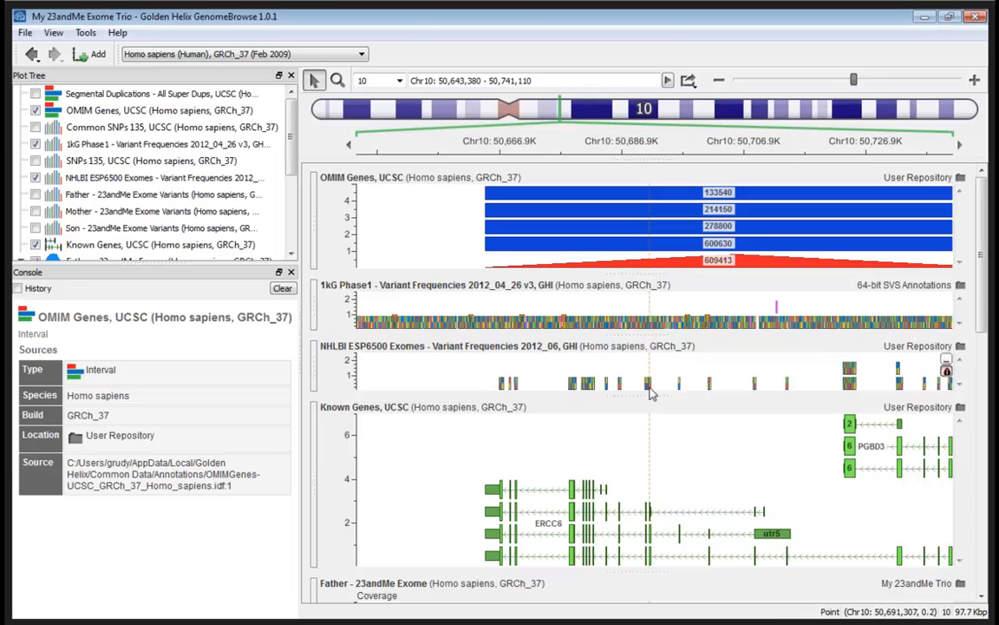
pyautogui.scroll(4, 652, 392)
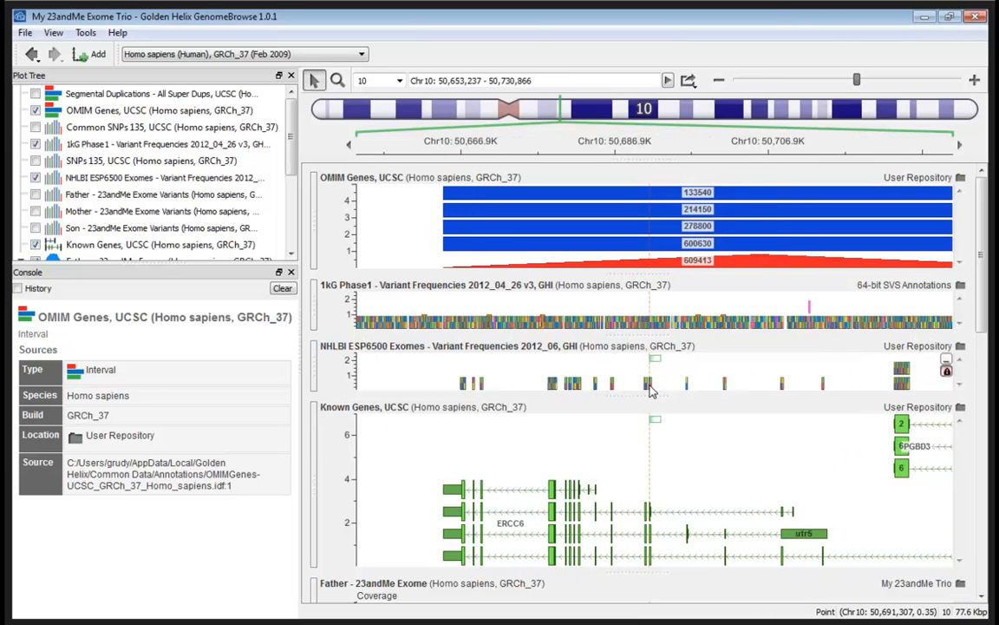
# Compare the ERCC6 exons with the father's exome coverage peaks, within about 1.5 Kbp.
pyautogui.scroll(1, 652, 392)
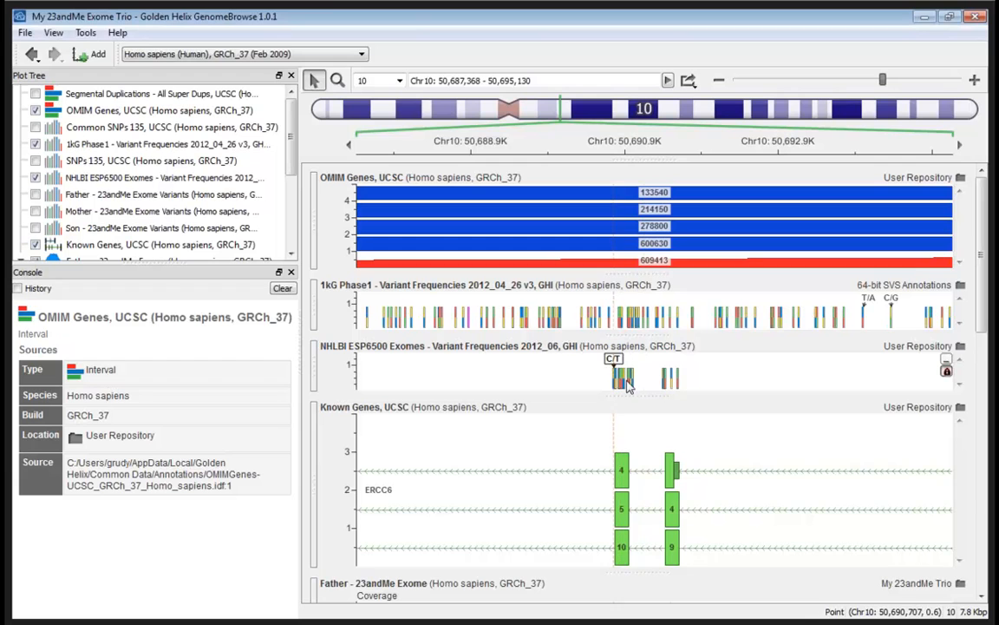
pyautogui.moveTo(982, 247); pyautogui.dragTo(982, 360)
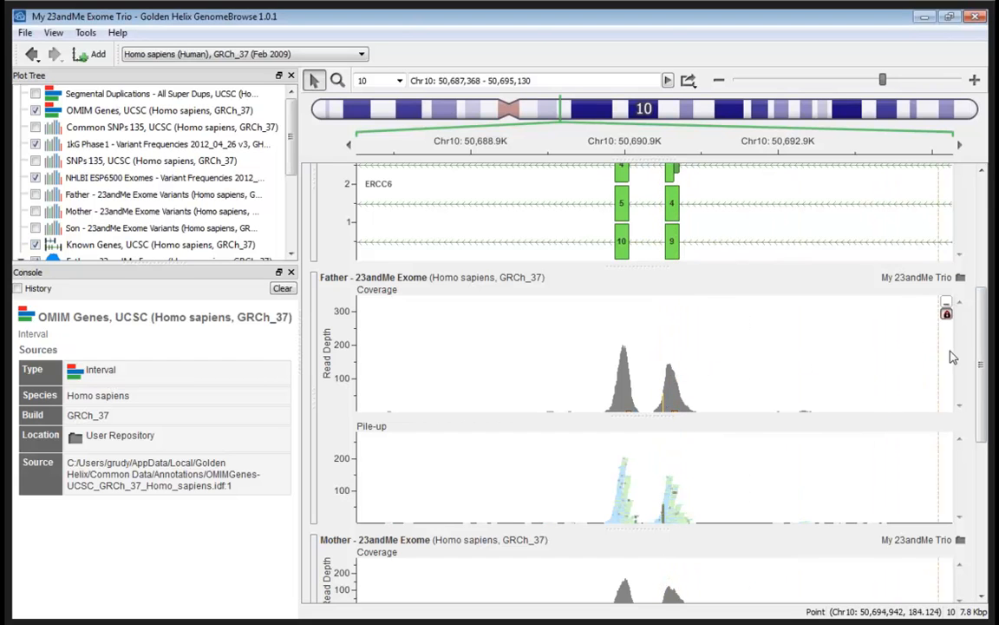
pyautogui.scroll(1, 983, 358)
pyautogui.moveTo(983, 357); pyautogui.dragTo(983, 334)
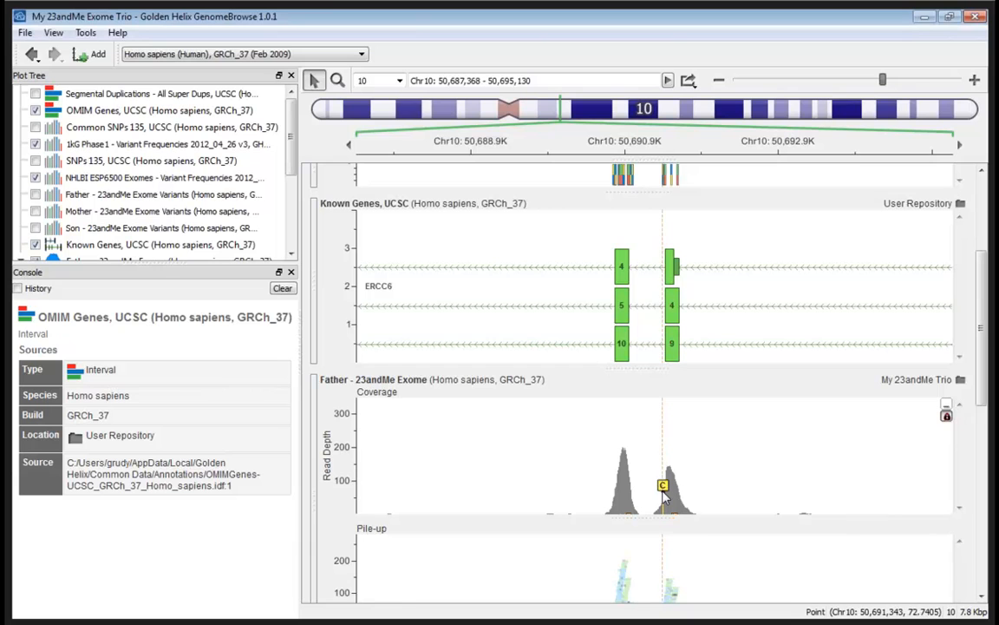
pyautogui.scroll(3, 664, 486)
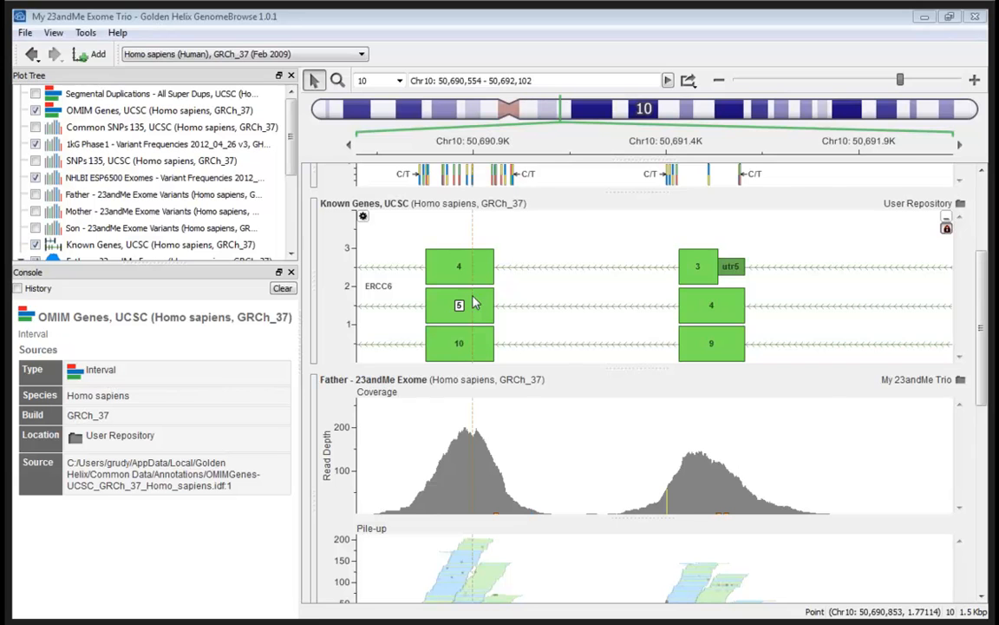
# Look through the genome assemblies available for the project, keeping the human GRCh_37 assembly.
pyautogui.moveTo(983, 259); pyautogui.dragTo(977, 187)
pyautogui.click(216, 56)
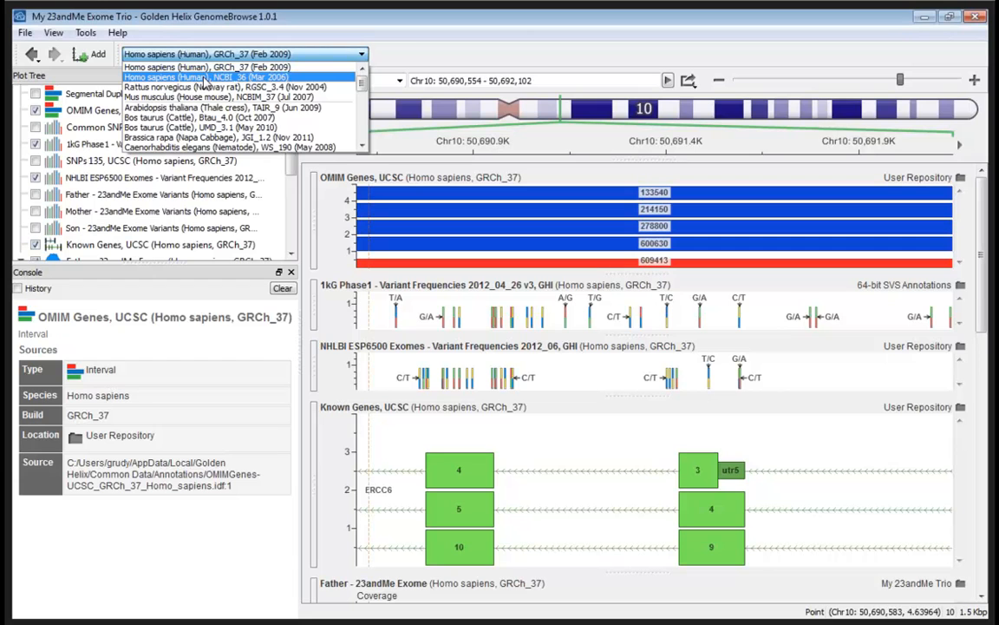
pyautogui.click(414, 53)
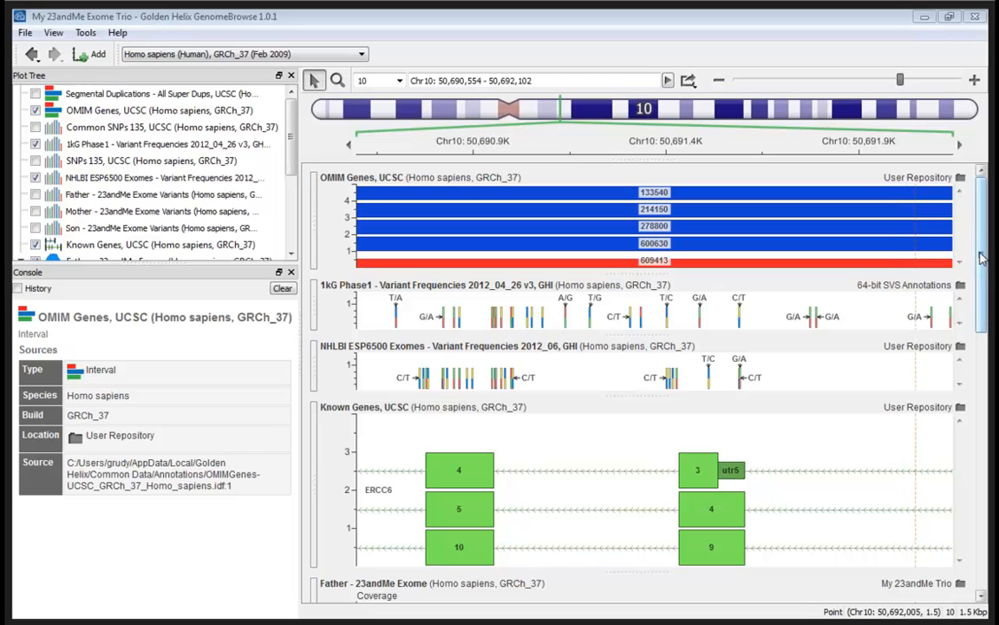
pyautogui.moveTo(980, 249)
pyautogui.mouseDown()
pyautogui.moveTo(981, 265)
pyautogui.moveTo(979, 249)
pyautogui.mouseUp()
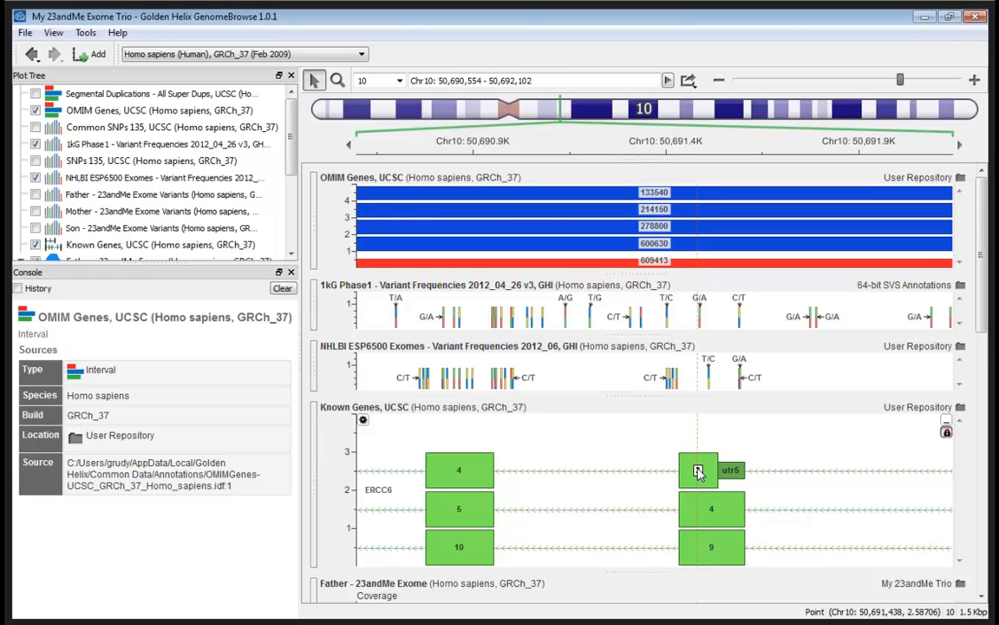
# Examine the father's pile-up within about 62 bp near the ERCC6 exon, and read the alignment details of a single read.
pyautogui.scroll(1, 698, 471)
pyautogui.moveTo(982, 284); pyautogui.dragTo(976, 381)
pyautogui.scroll(2, 655, 334)
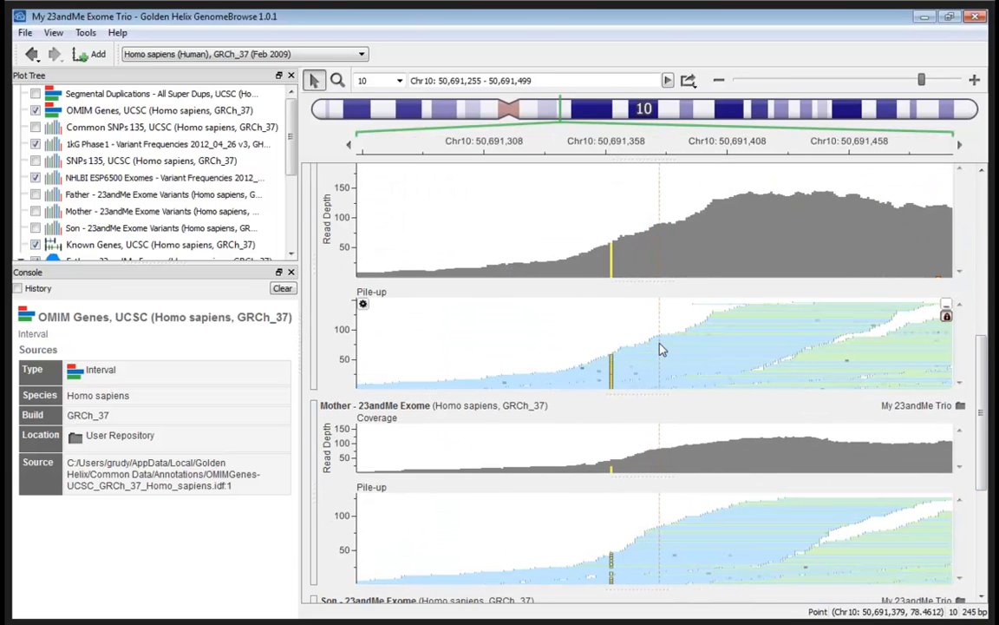
pyautogui.scroll(2, 661, 338)
pyautogui.click(663, 331)
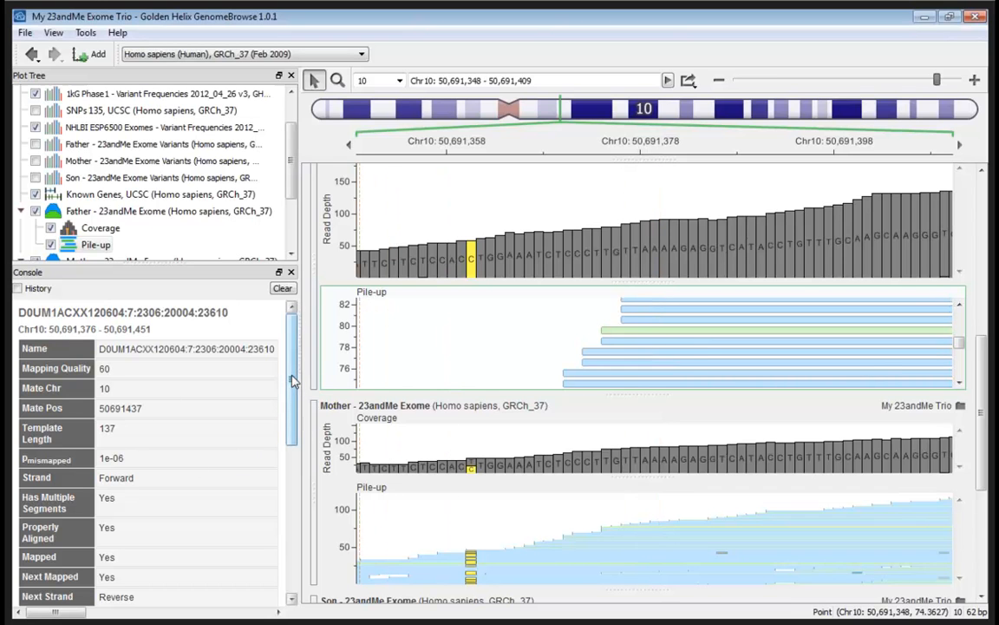
pyautogui.moveTo(293, 382); pyautogui.dragTo(290, 516)
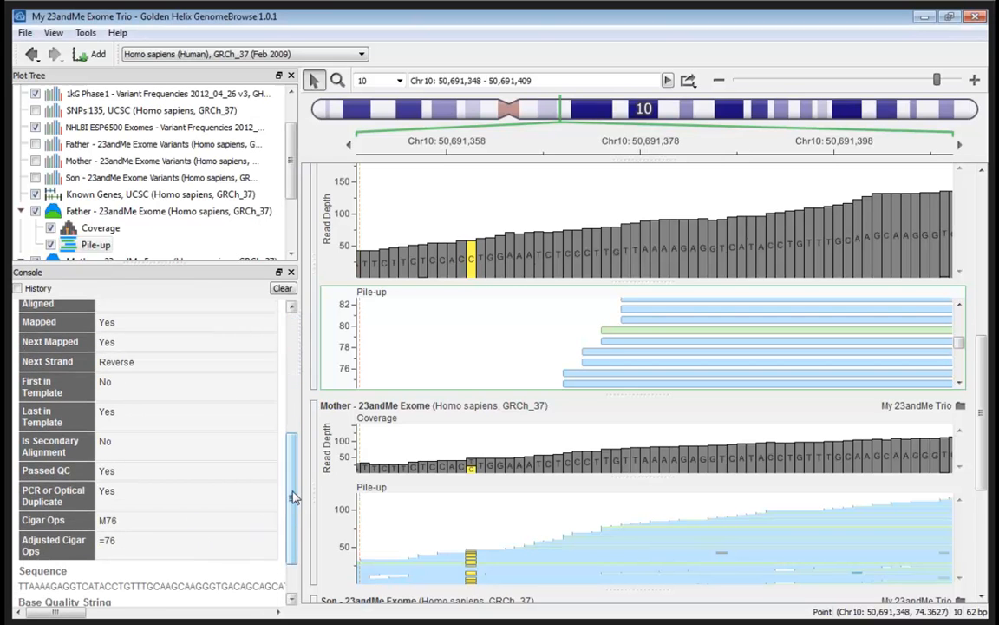
pyautogui.moveTo(291, 490); pyautogui.dragTo(292, 356)
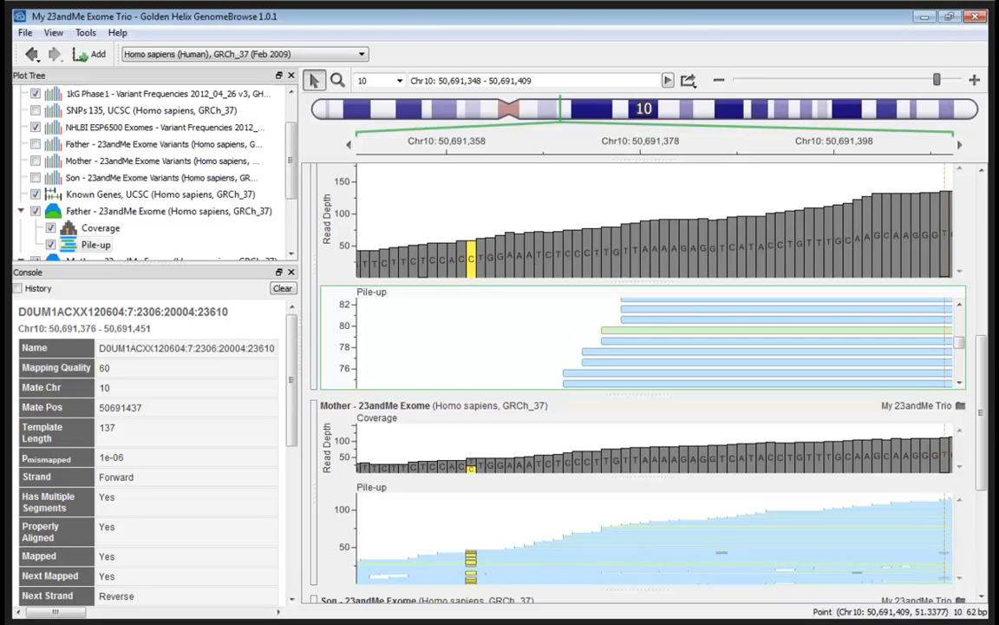
# Compare the 1kG Phase1 and NHLBI ESP6500 variants with the parents' coverage near the exon, widening the region to about 490 bp.
pyautogui.click(983, 213)
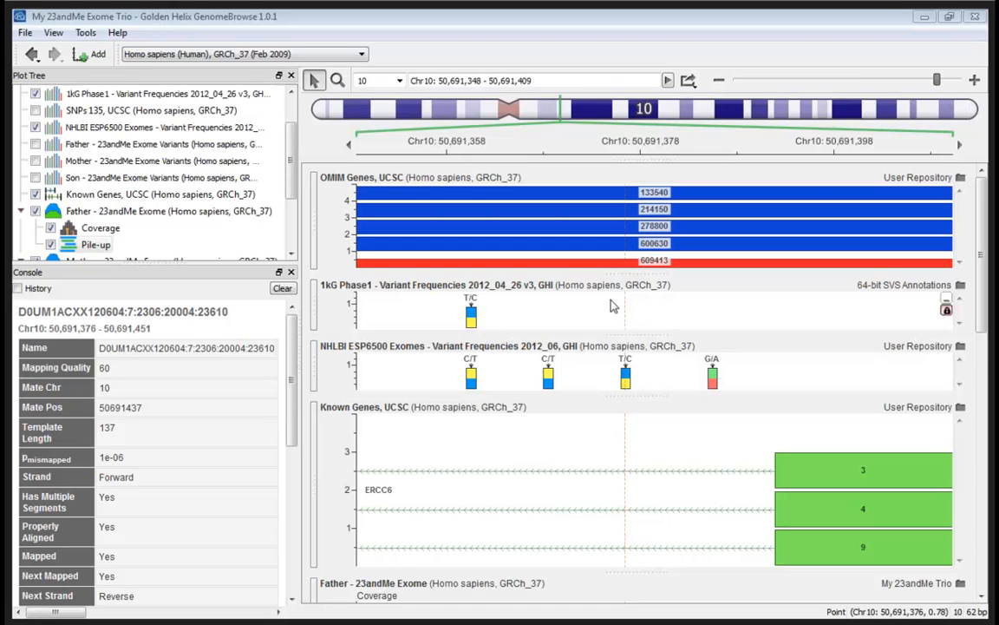
pyautogui.moveTo(986, 236); pyautogui.dragTo(958, 371)
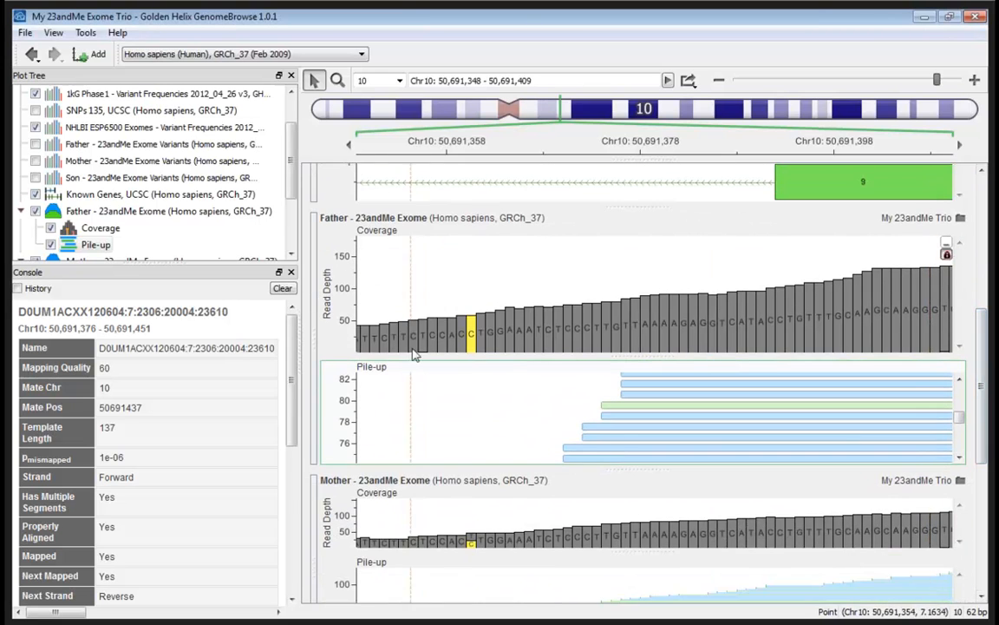
pyautogui.scroll(-3, 540, 341)
pyautogui.scroll(-2, 540, 341)
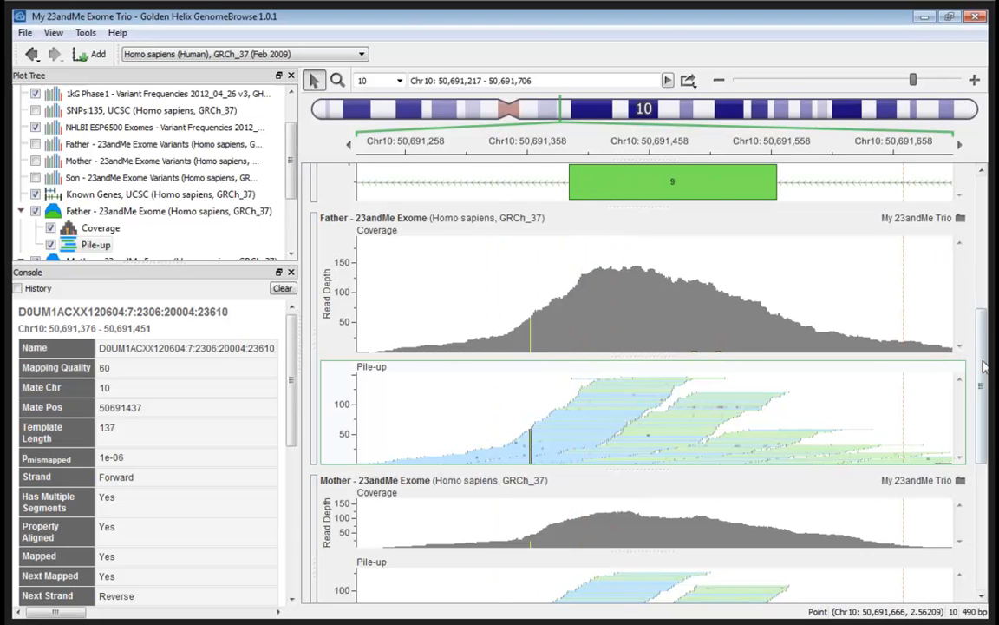
pyautogui.moveTo(984, 369); pyautogui.dragTo(984, 236)
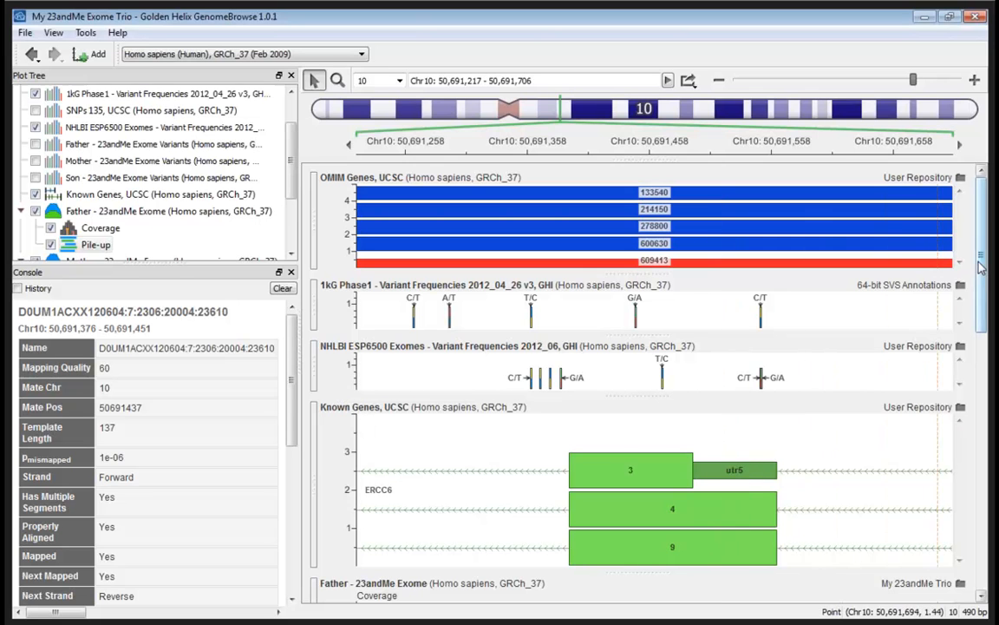
pyautogui.moveTo(981, 262)
pyautogui.mouseDown()
pyautogui.moveTo(980, 307)
pyautogui.moveTo(980, 258)
pyautogui.mouseUp()
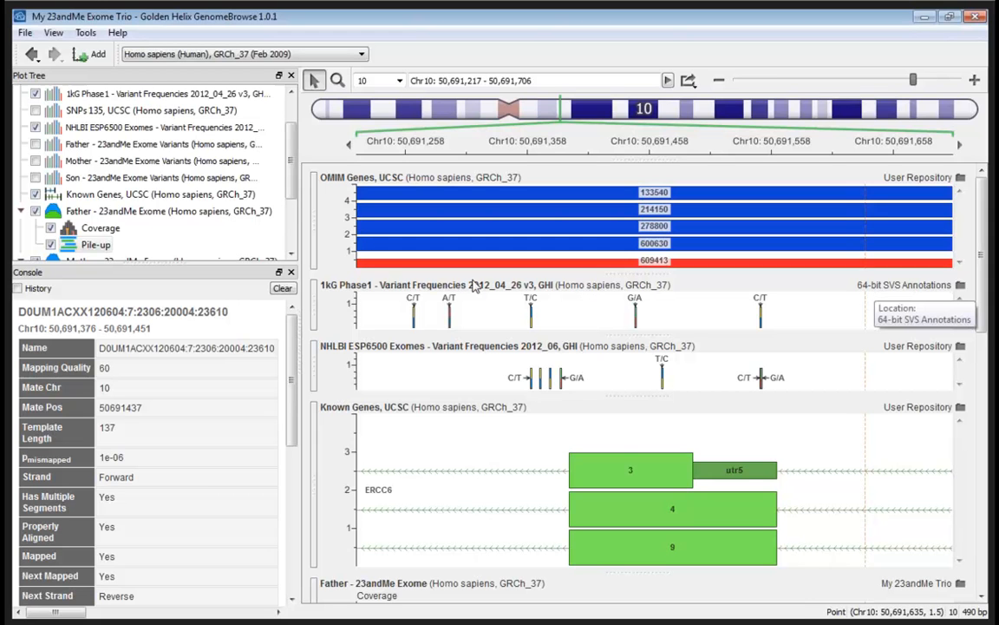
# Open the 1kG Phase1 track title for editing and look through its text formatting options without changing it.
pyautogui.doubleClick(419, 288)
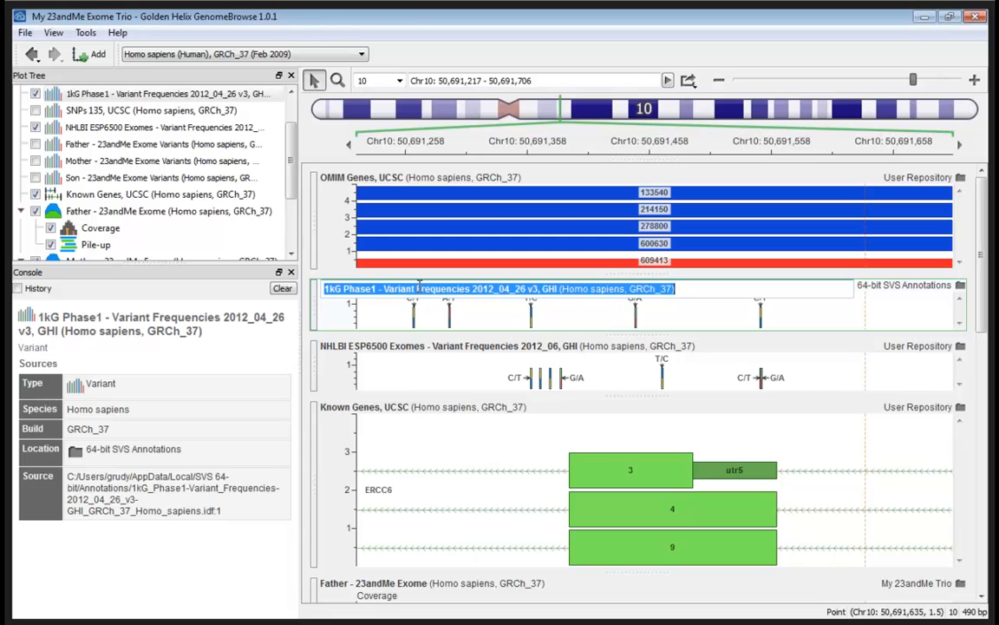
pyautogui.rightClick(419, 288)
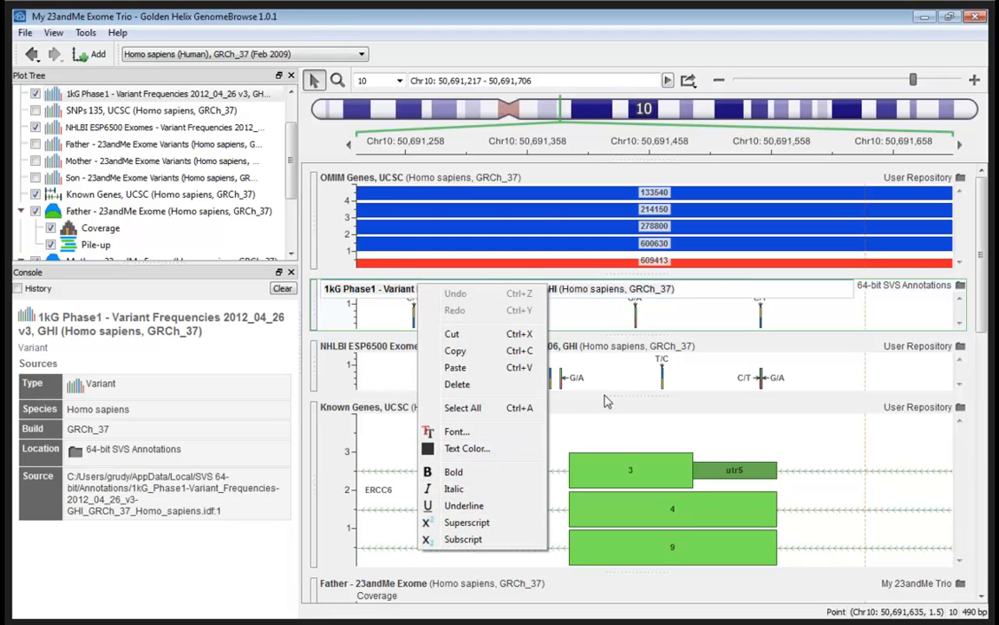
pyautogui.click(667, 338)
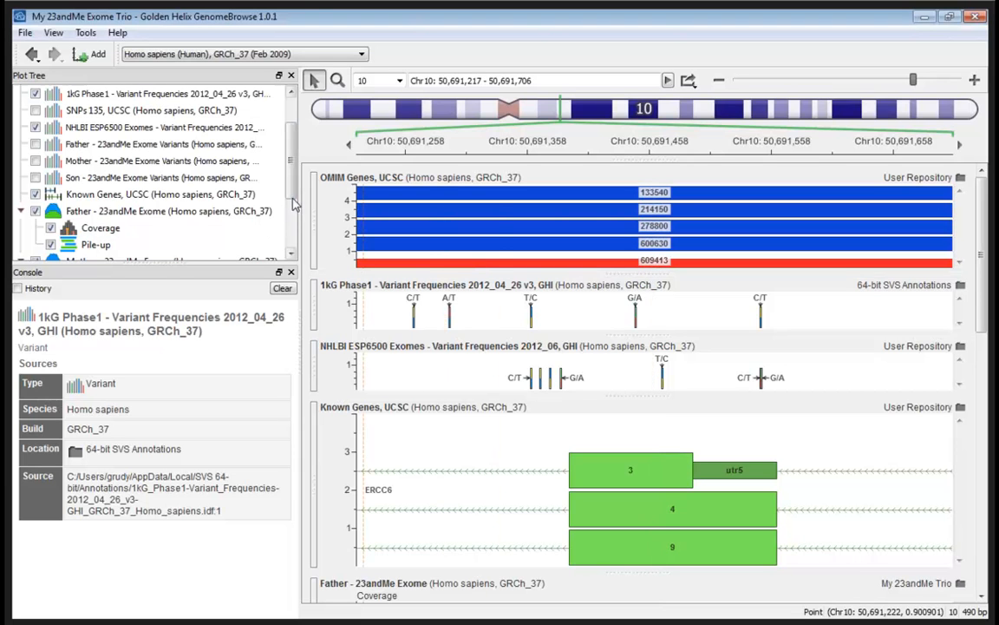
pyautogui.scroll(3, 292, 191)
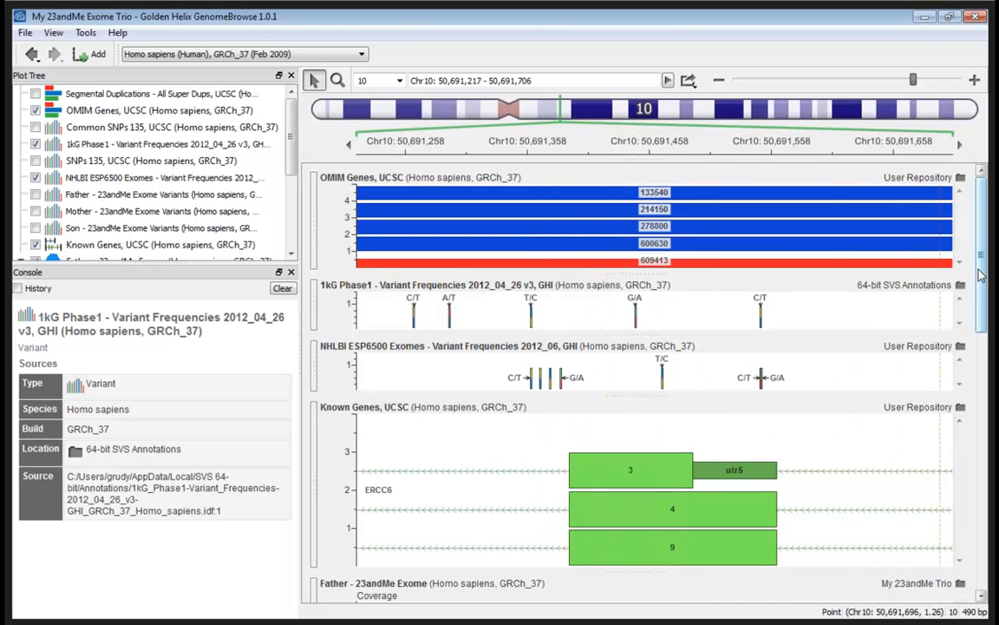
# Inspect the father's coverage at Chr10: 50,691,458 and 50,691,464, and enlarge the plot tree to list all trio tracks.
pyautogui.moveTo(981, 274); pyautogui.dragTo(973, 403)
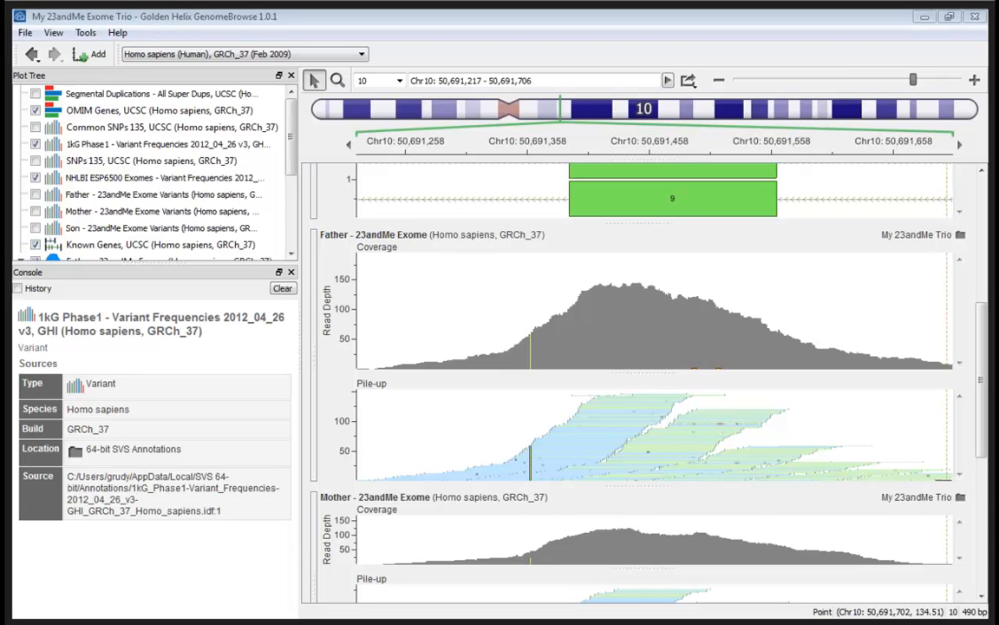
pyautogui.click(654, 311)
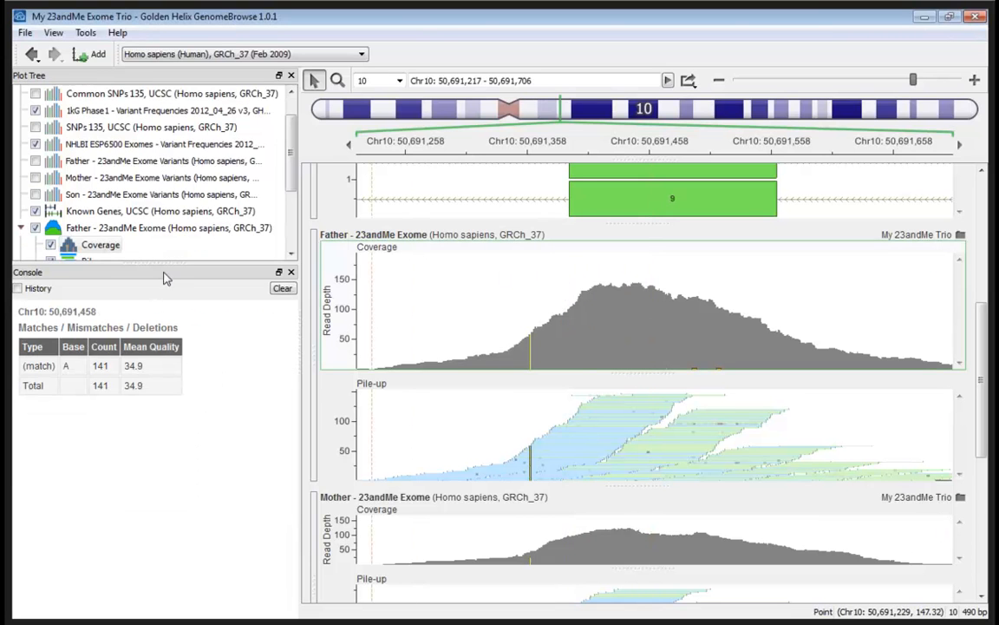
pyautogui.moveTo(164, 261); pyautogui.dragTo(137, 411)
pyautogui.click(658, 316)
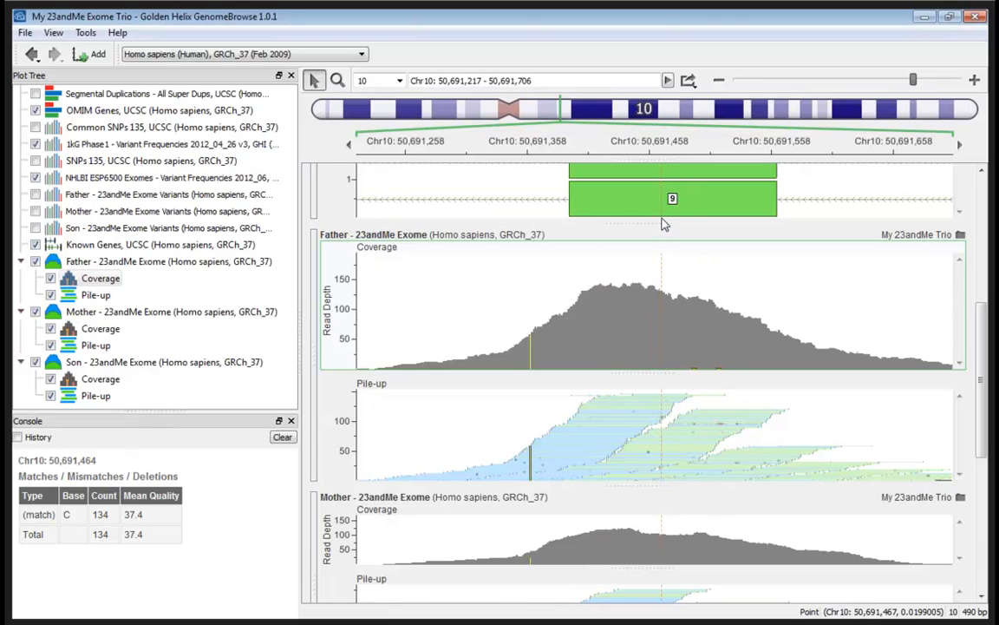